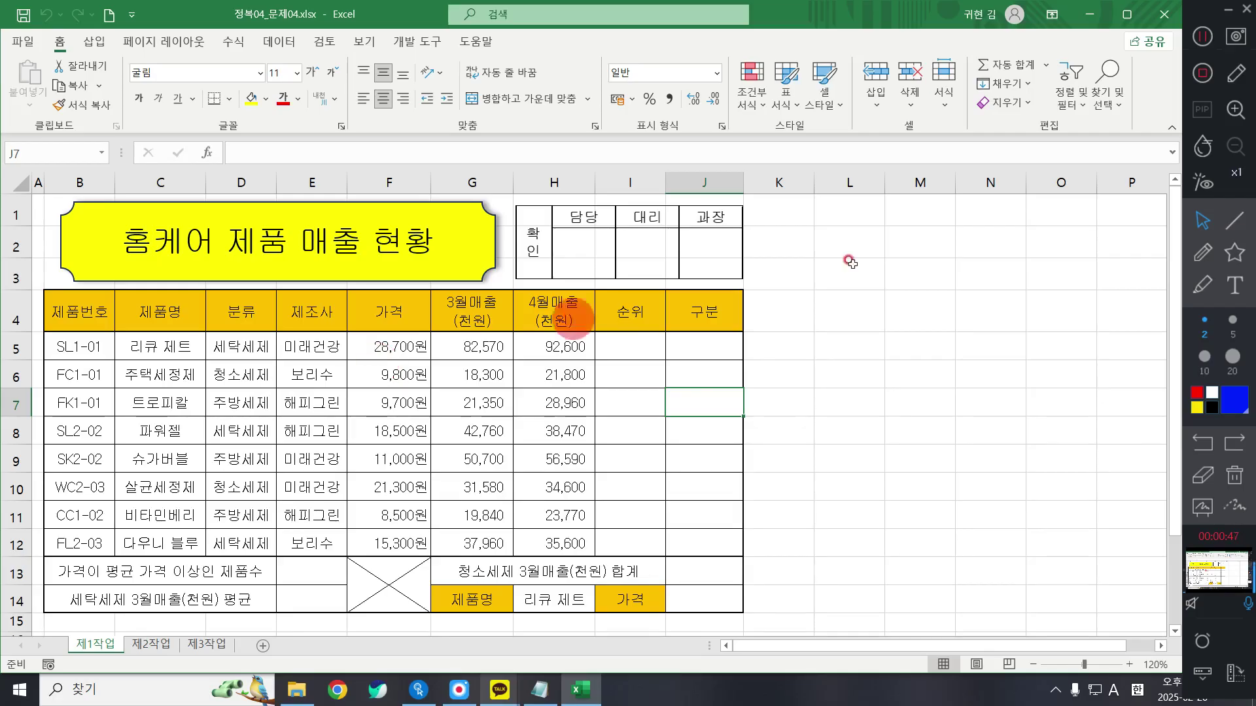
click(1202, 36)
click(1202, 36)
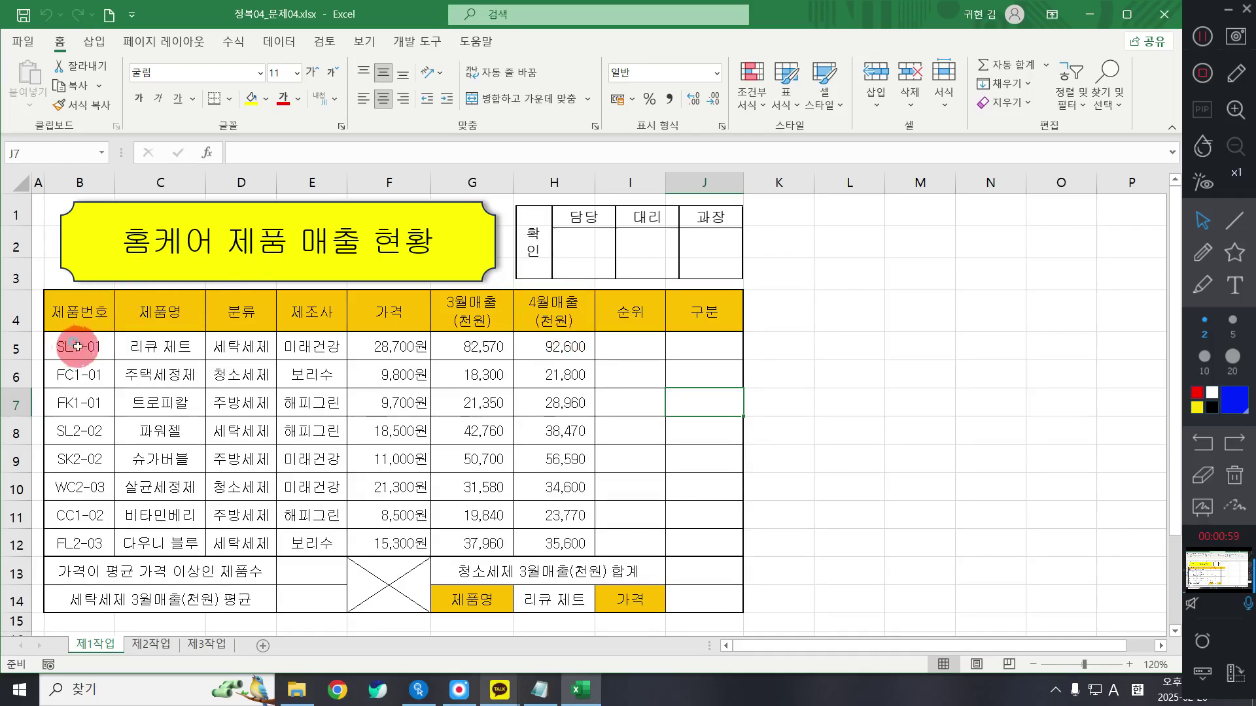
drag(88, 358, 725, 548)
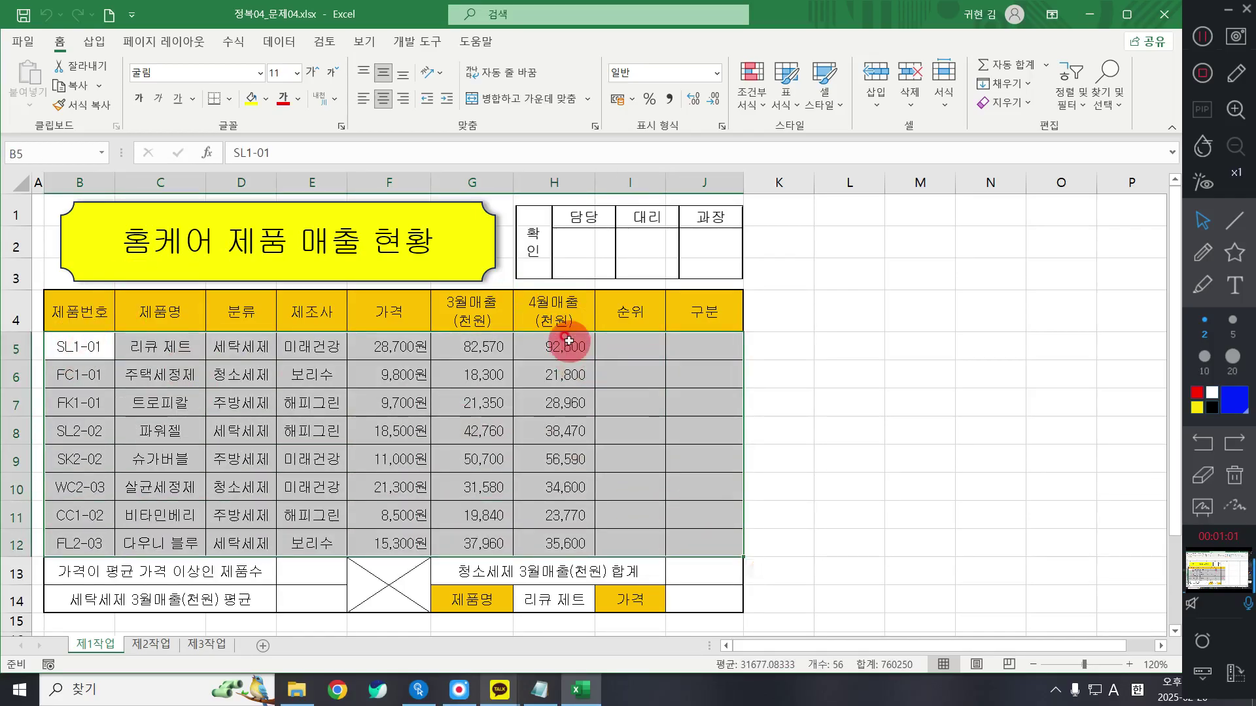
drag(79, 347, 702, 543)
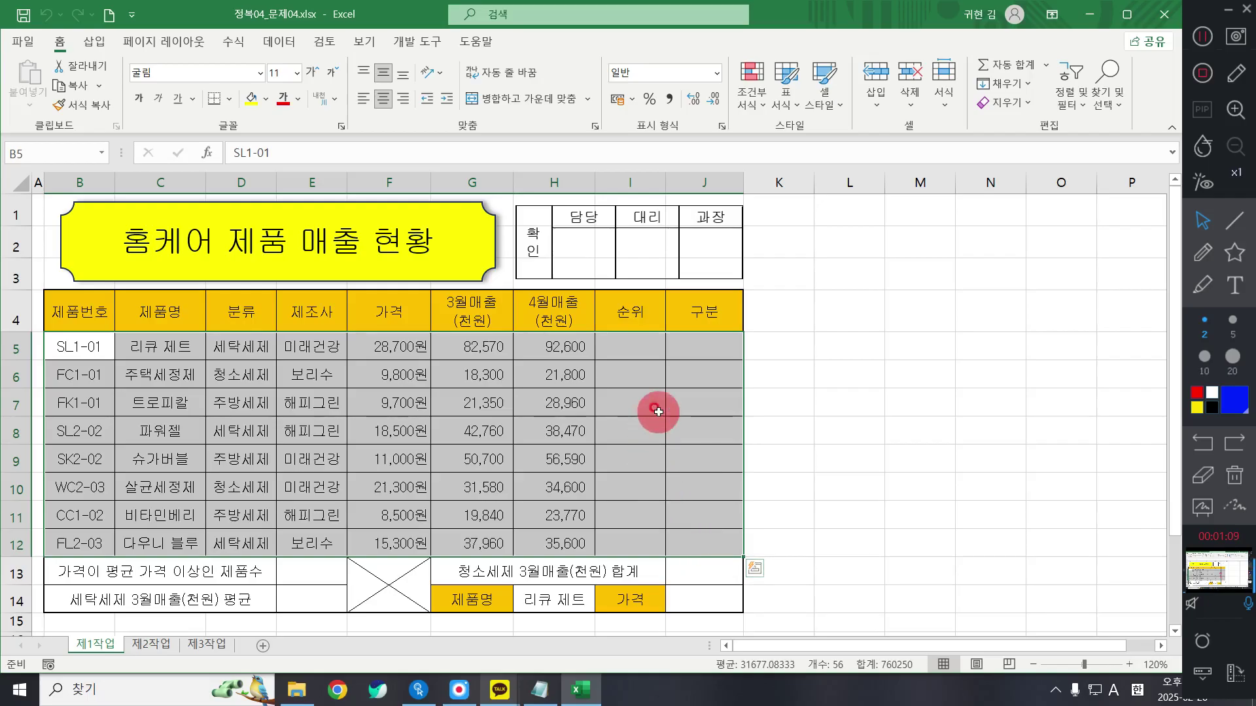
click(620, 405)
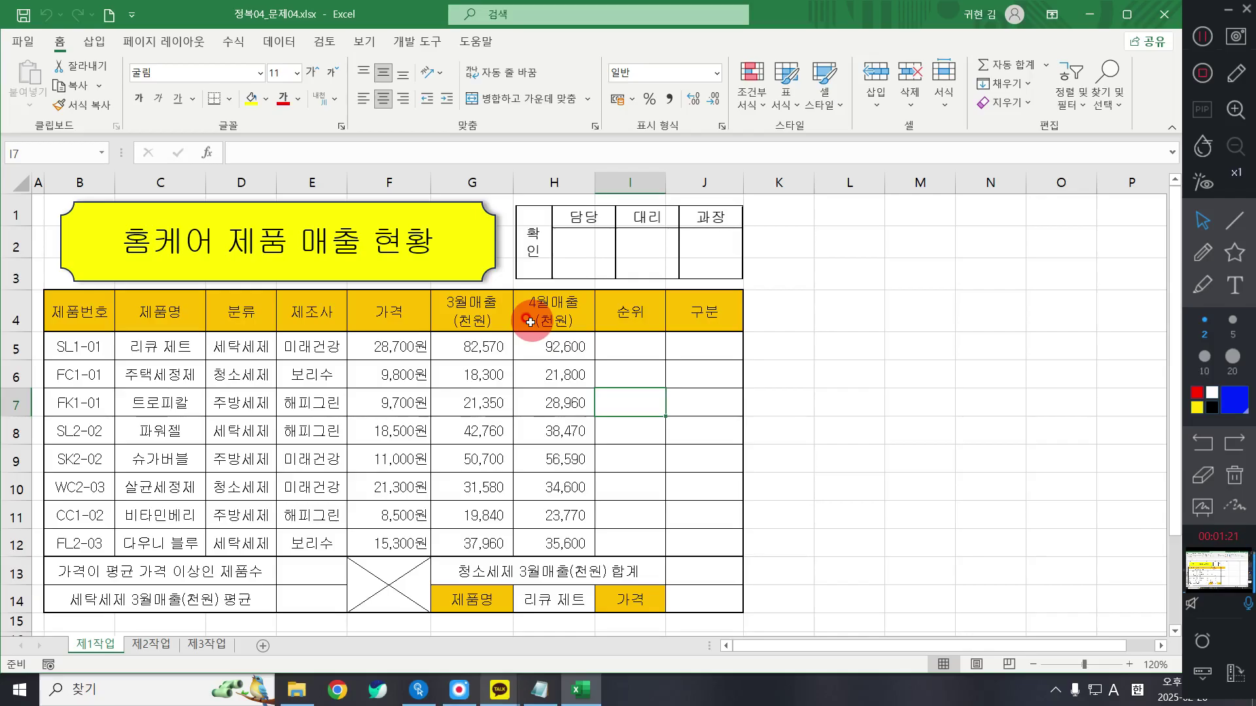
click(262, 378)
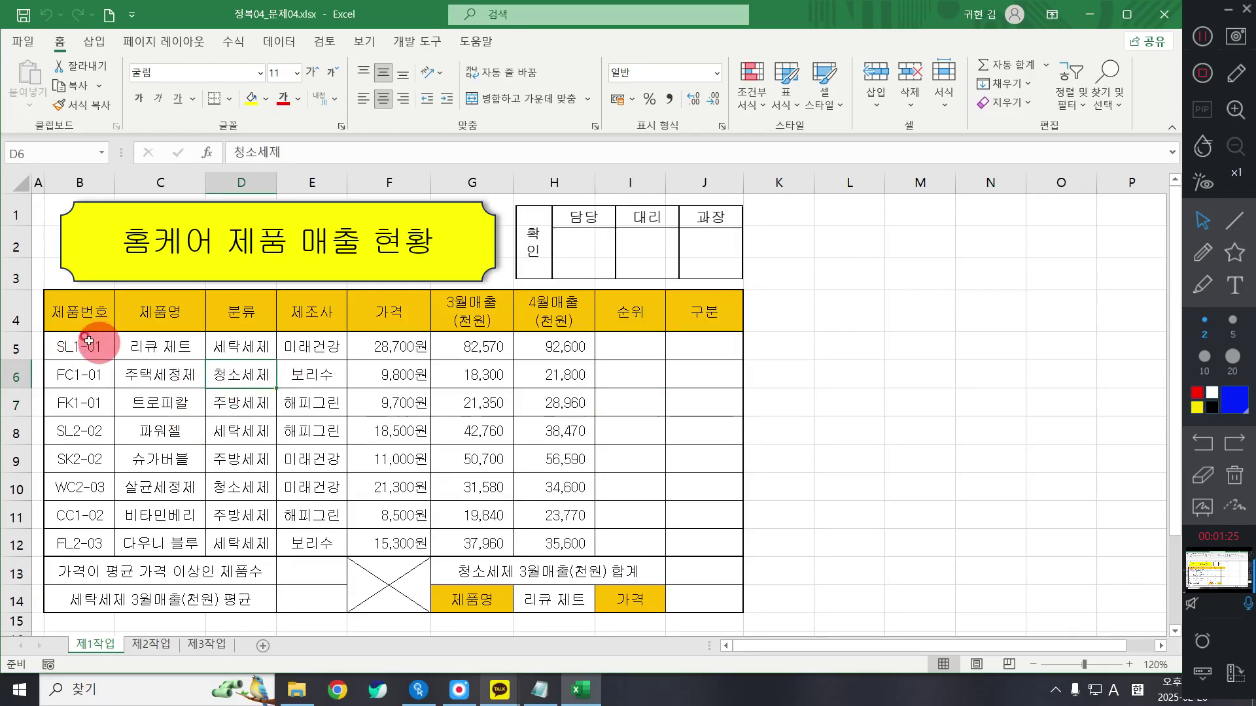
Start a formula-based conditional formatting rule for B5:J12 using the formula =$H5>=30000.
drag(79, 347, 709, 544)
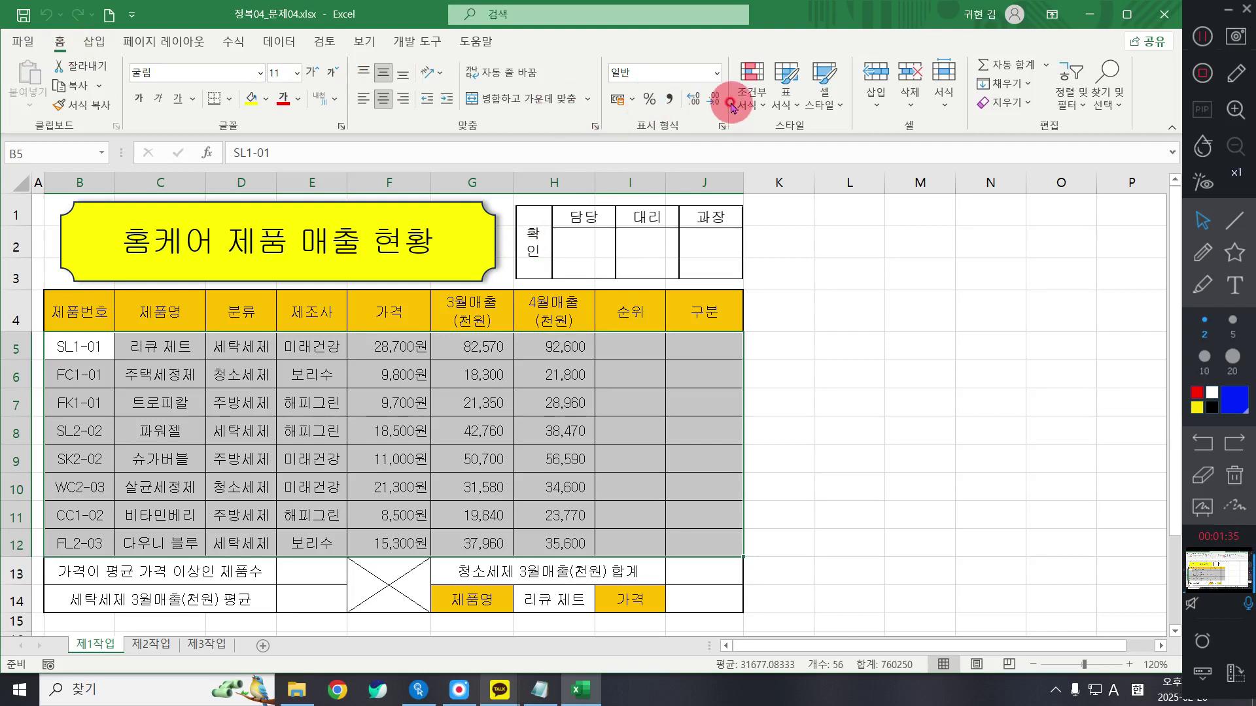
click(750, 102)
mouse_move(785, 236)
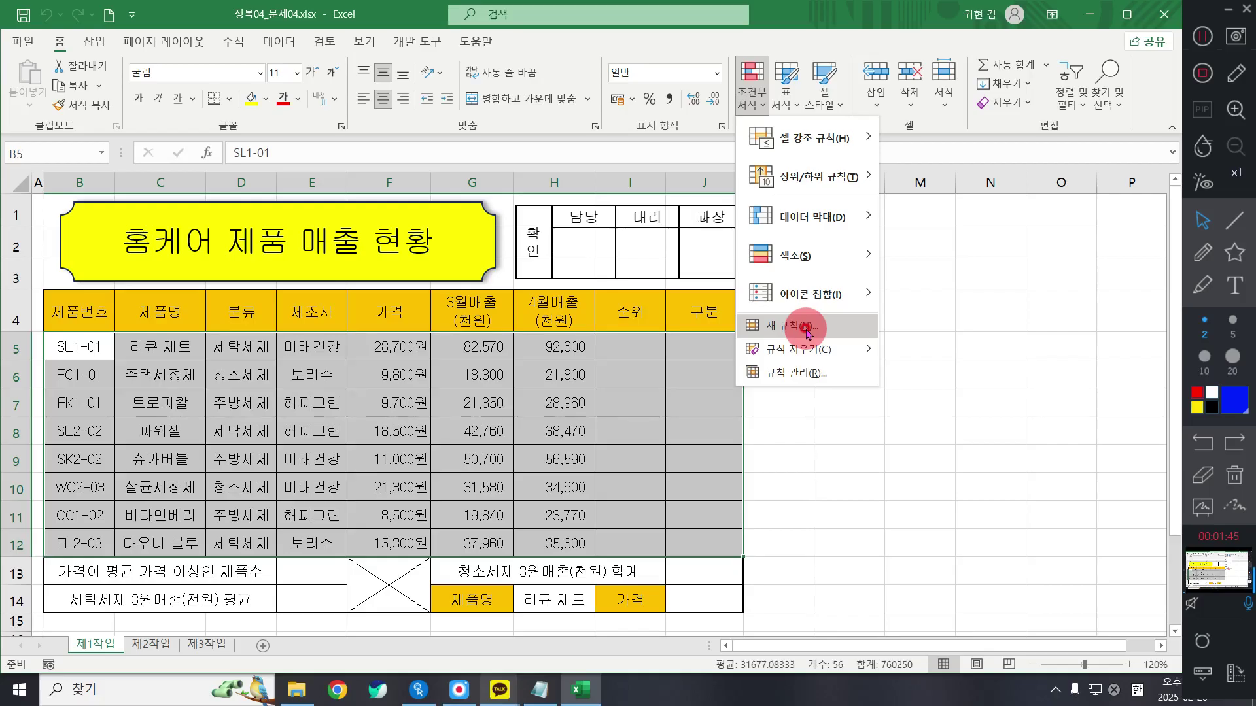
click(809, 334)
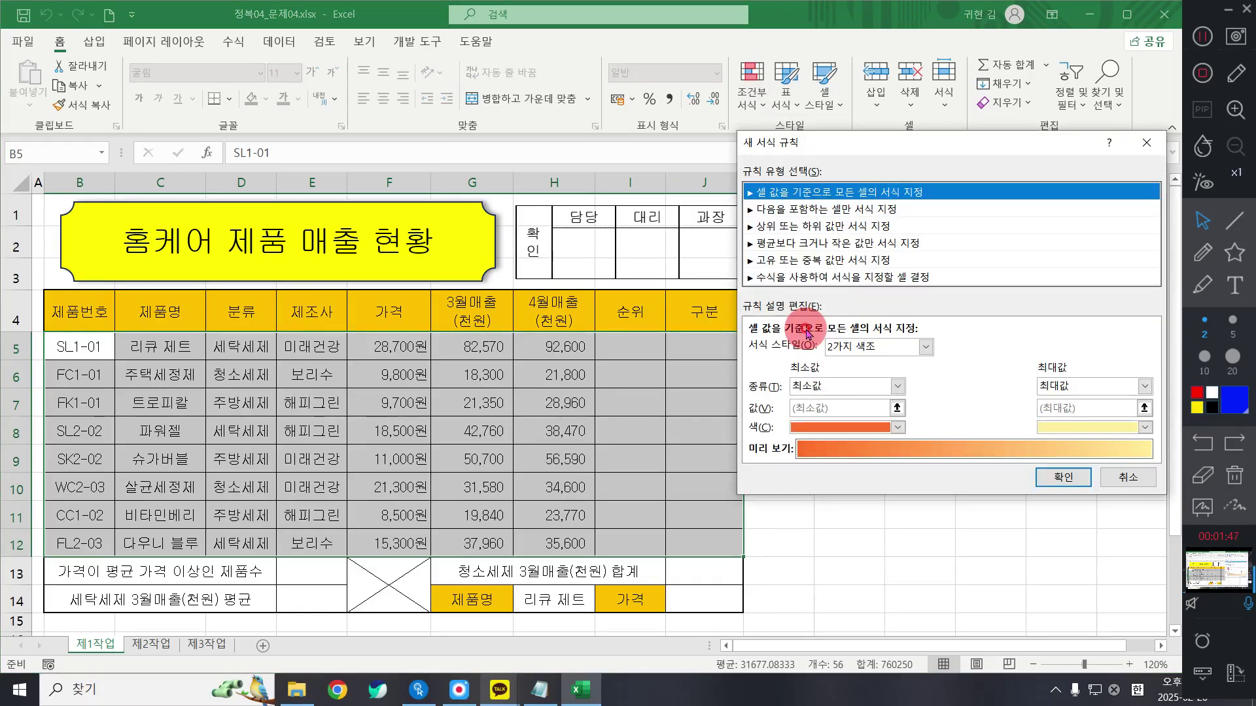
click(845, 276)
click(829, 349)
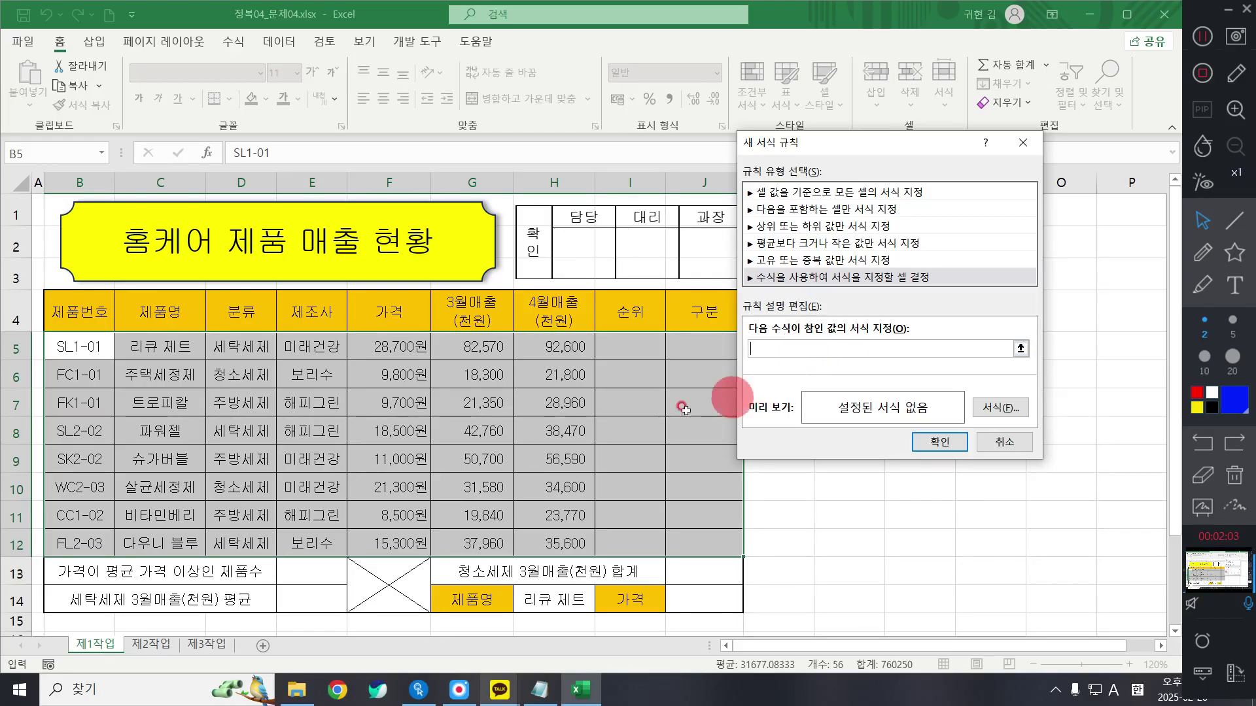
click(555, 352)
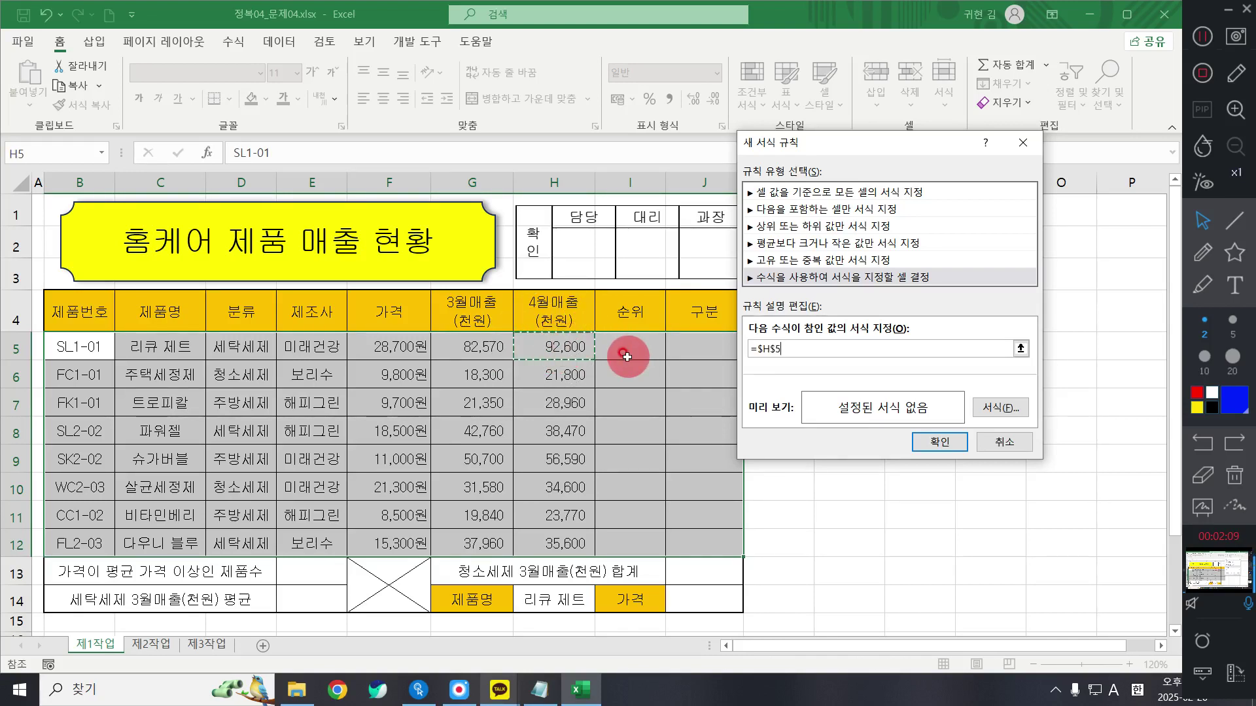
key(F4)
key(F4)
text(>=30000)
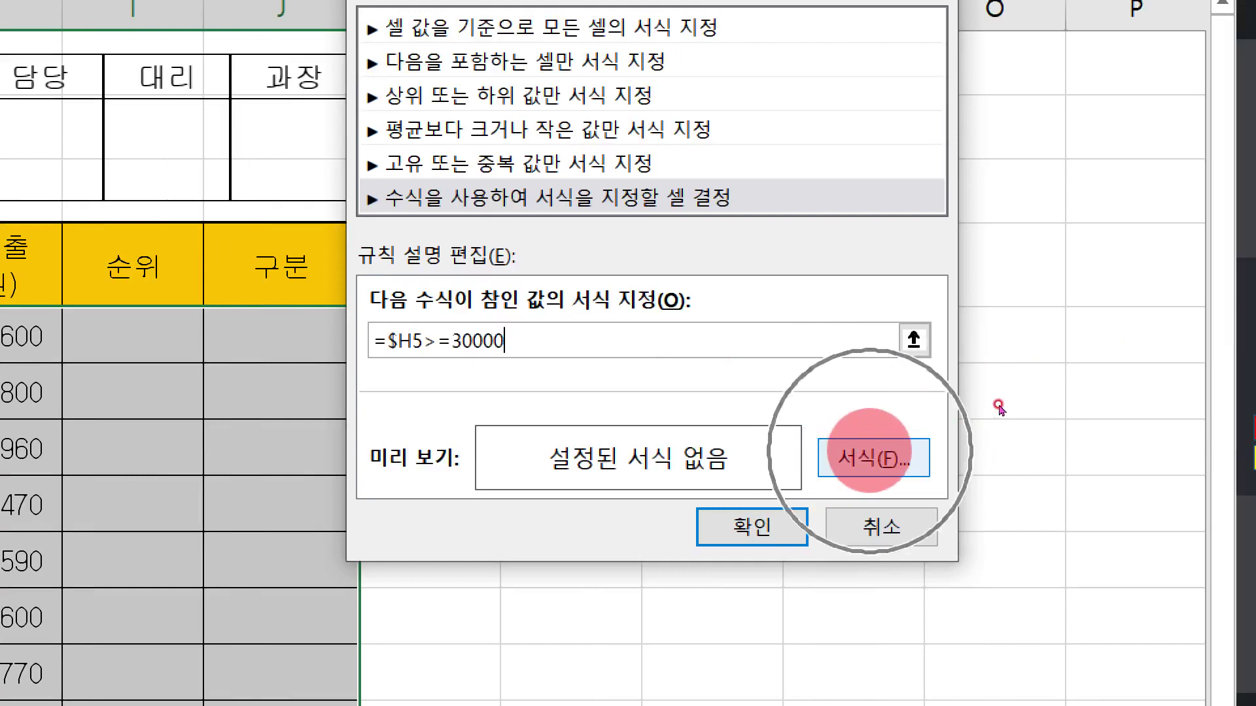
Give the rule a bold, standard blue font format and apply it to the selected table rows.
click(870, 451)
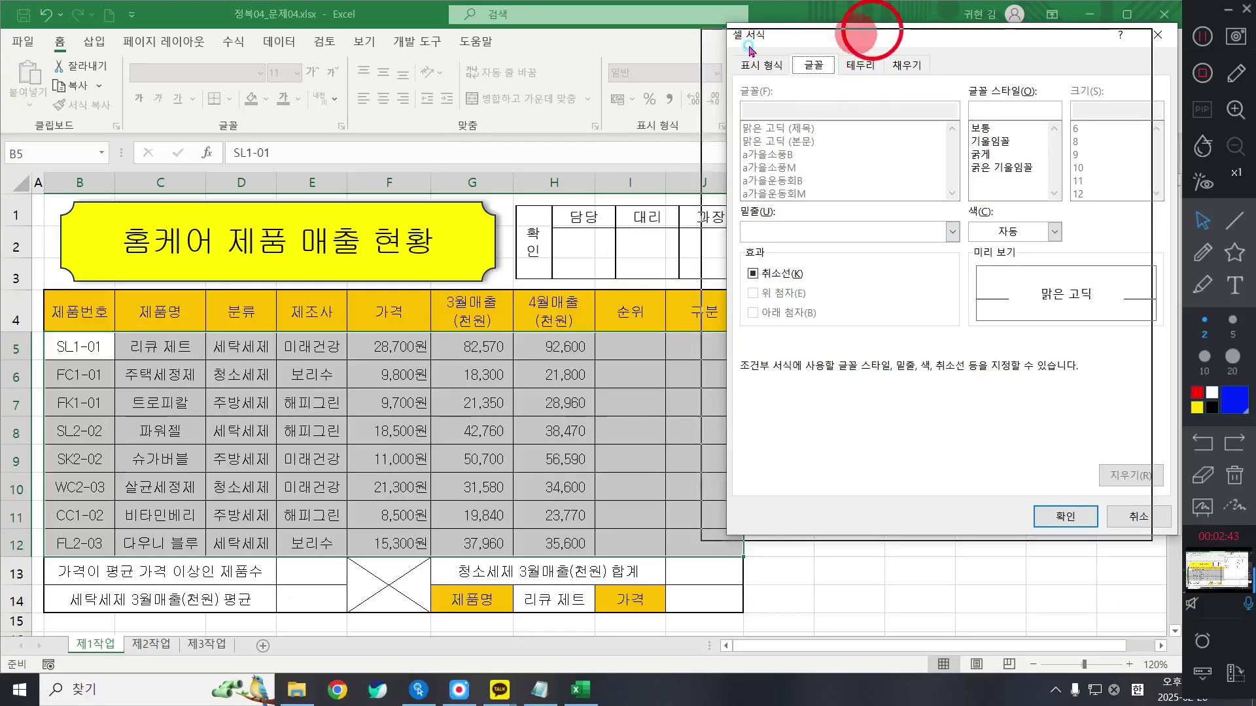
drag(868, 44, 603, 70)
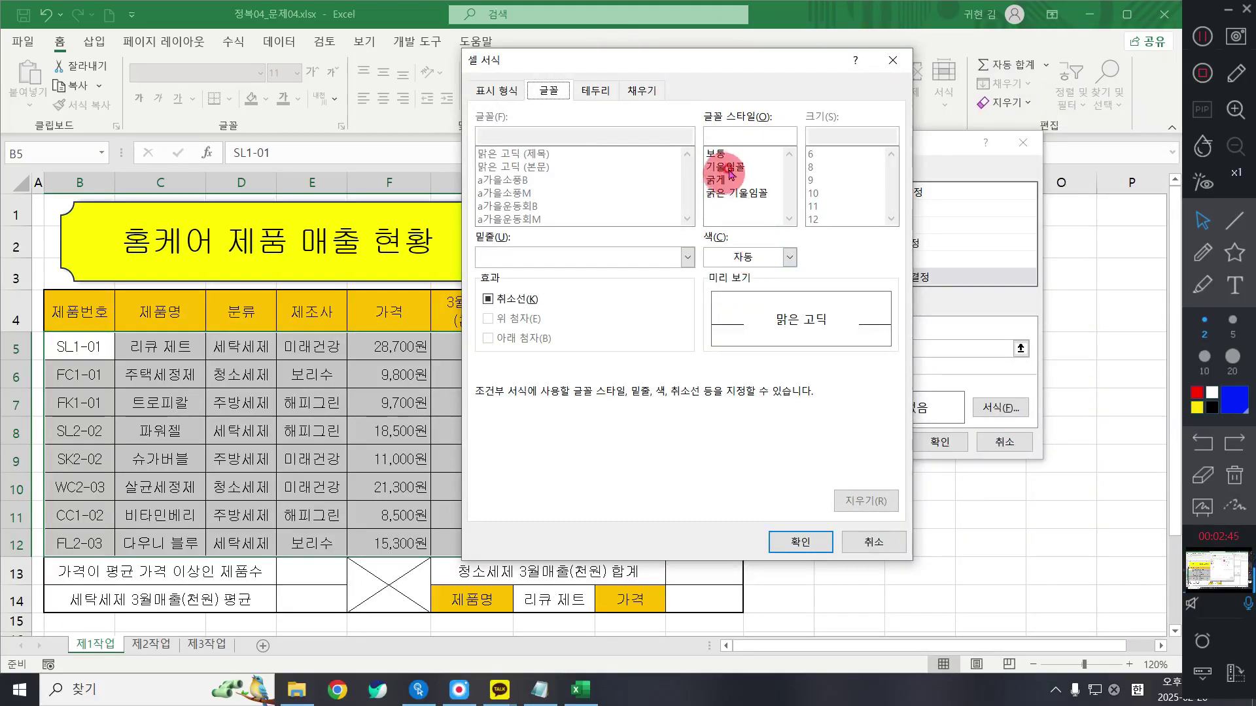
click(743, 182)
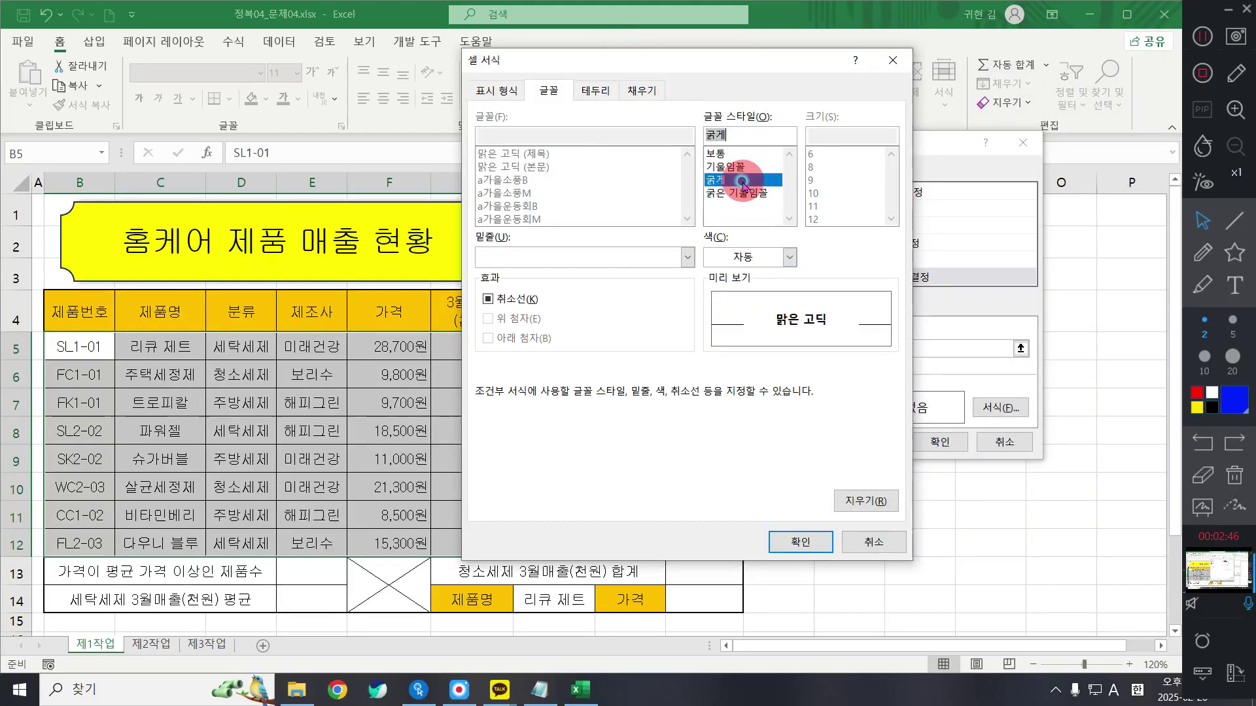
click(757, 260)
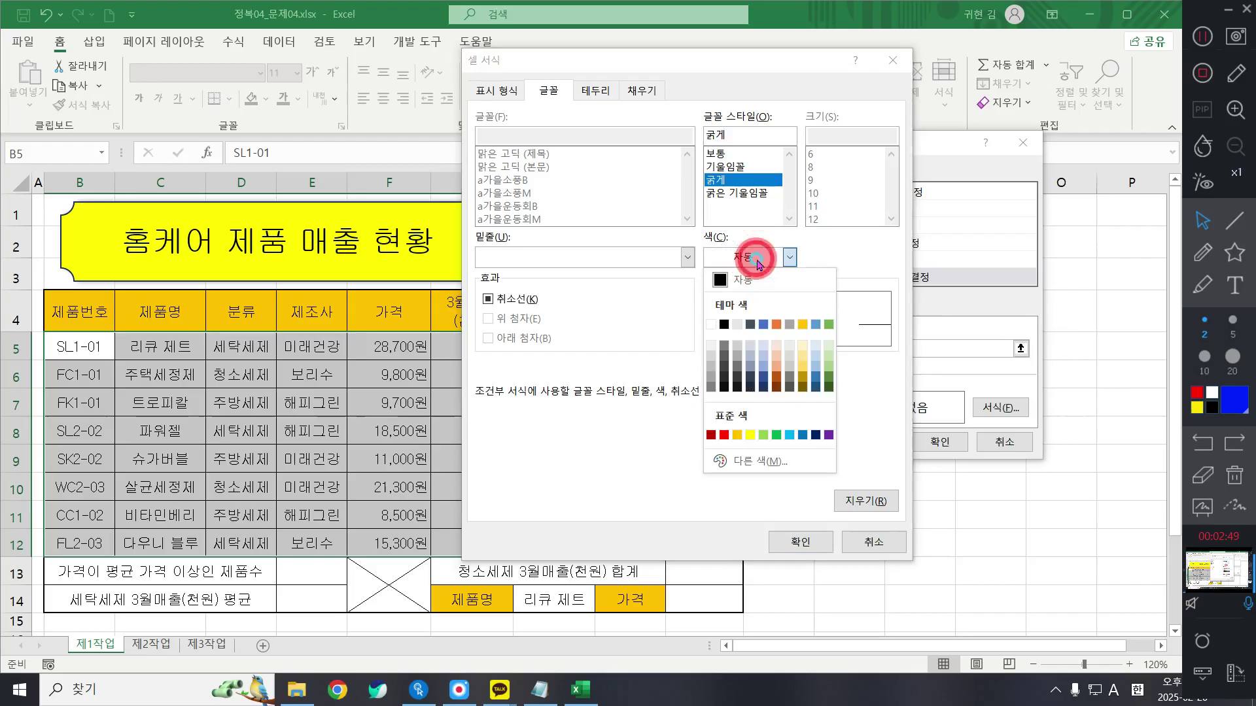
click(804, 436)
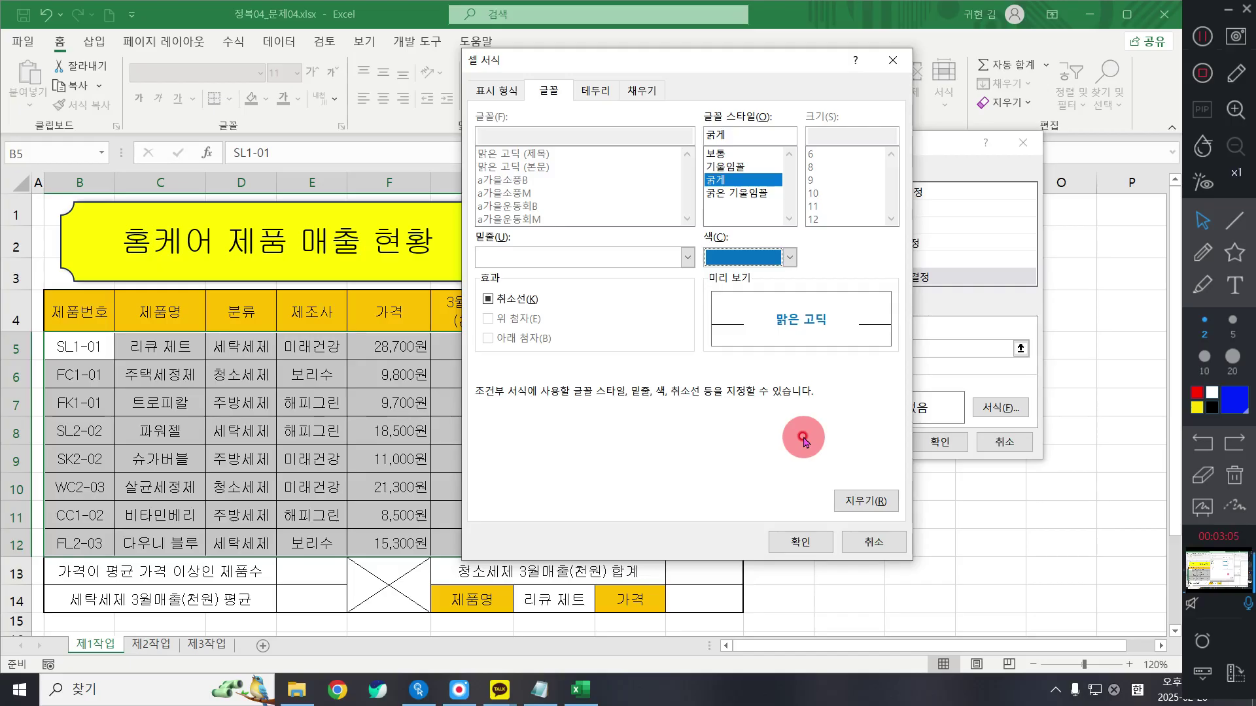
click(801, 541)
click(937, 442)
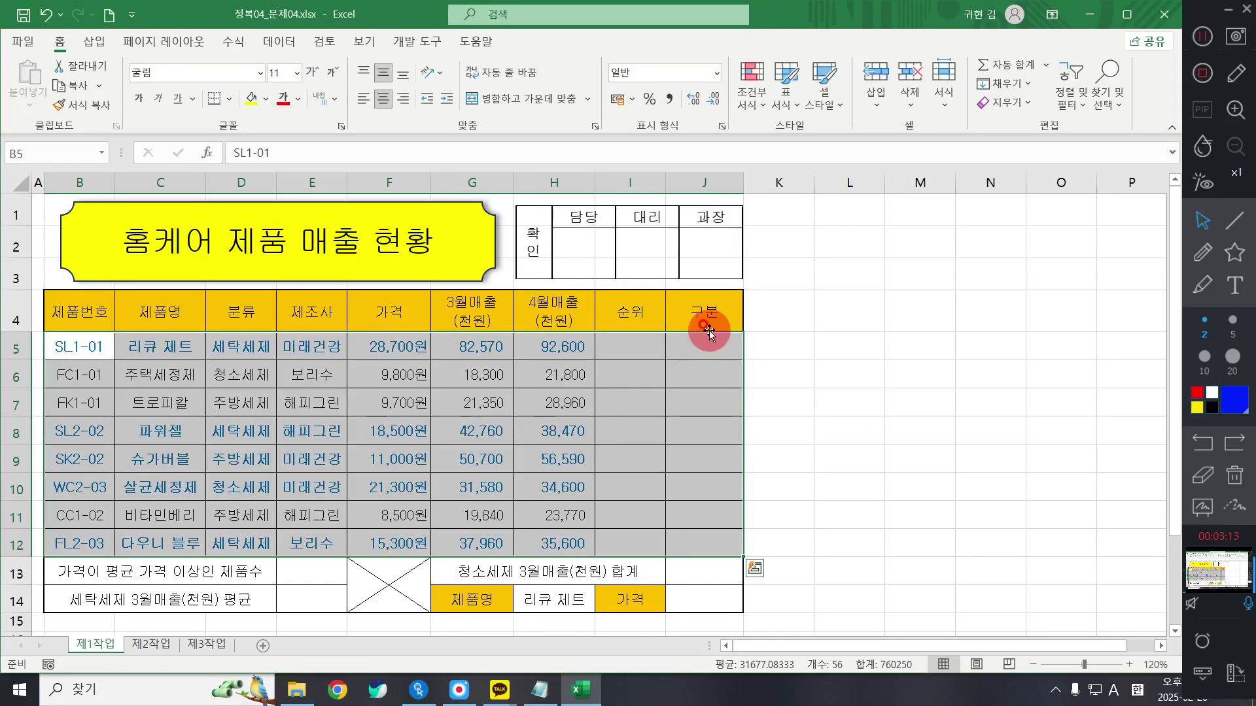
Review the conditional formatting rule's formula, format and applied range in the rules manager.
click(751, 85)
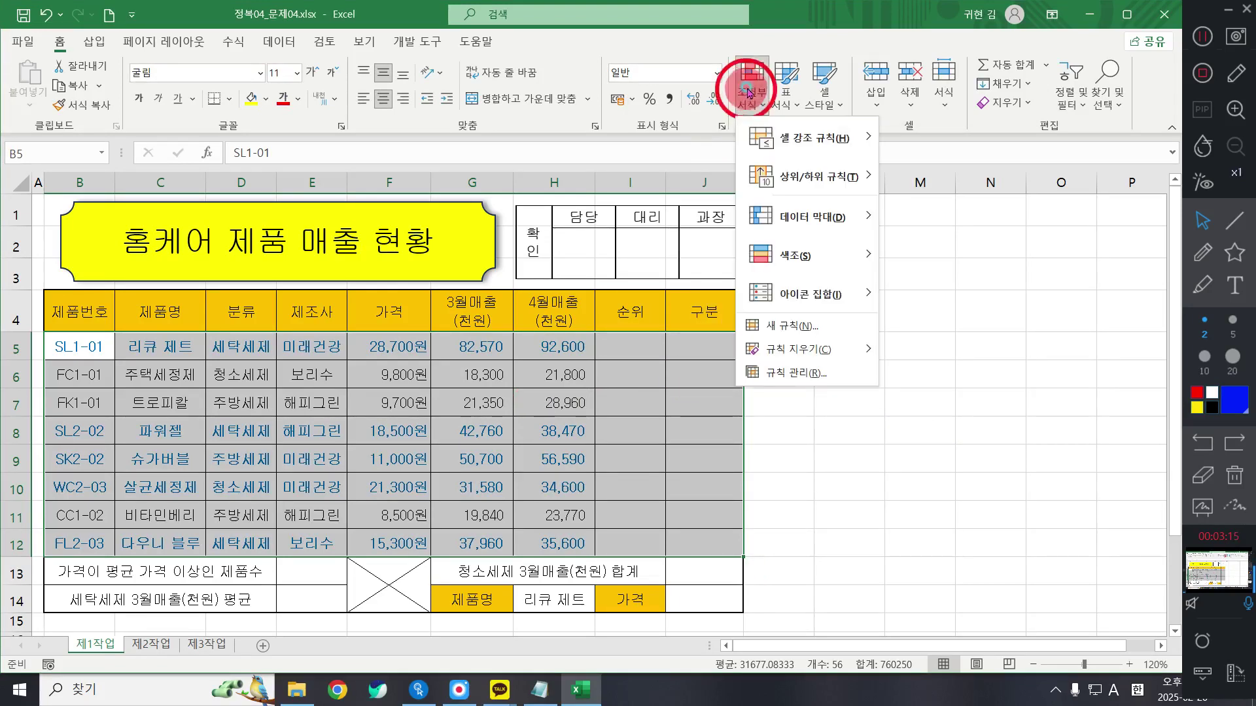
click(792, 375)
click(700, 277)
click(793, 237)
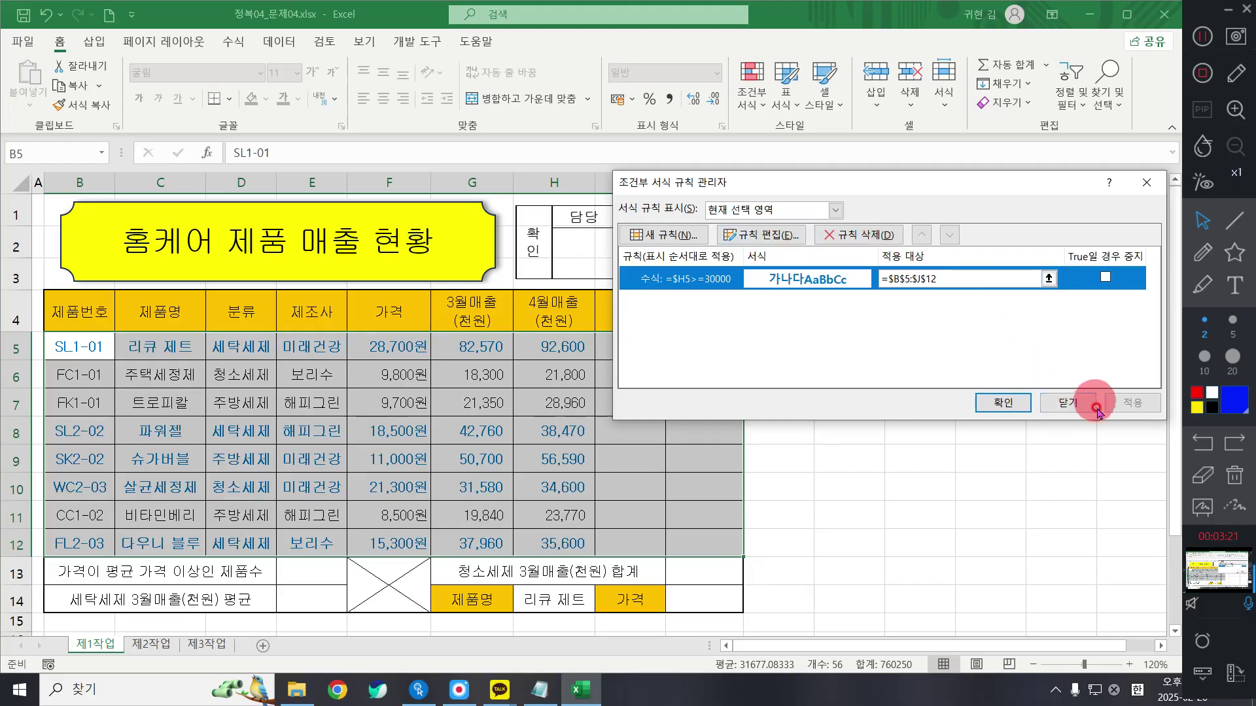
click(1065, 403)
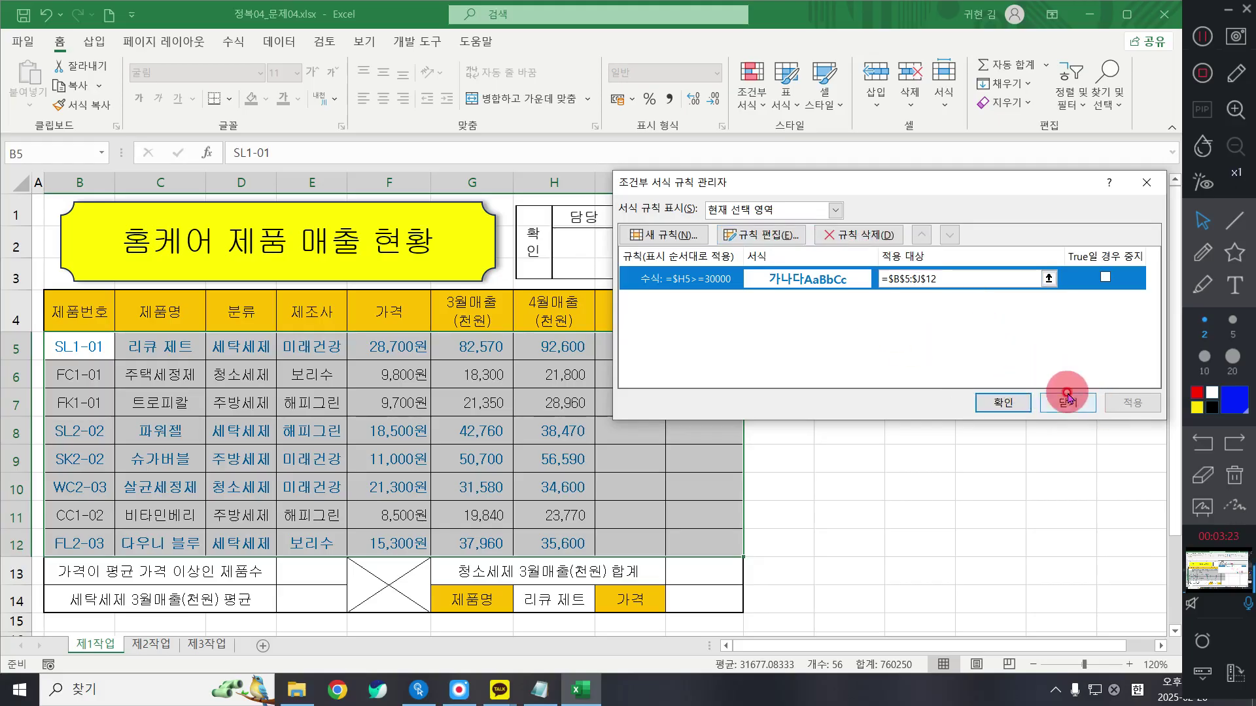
click(1065, 401)
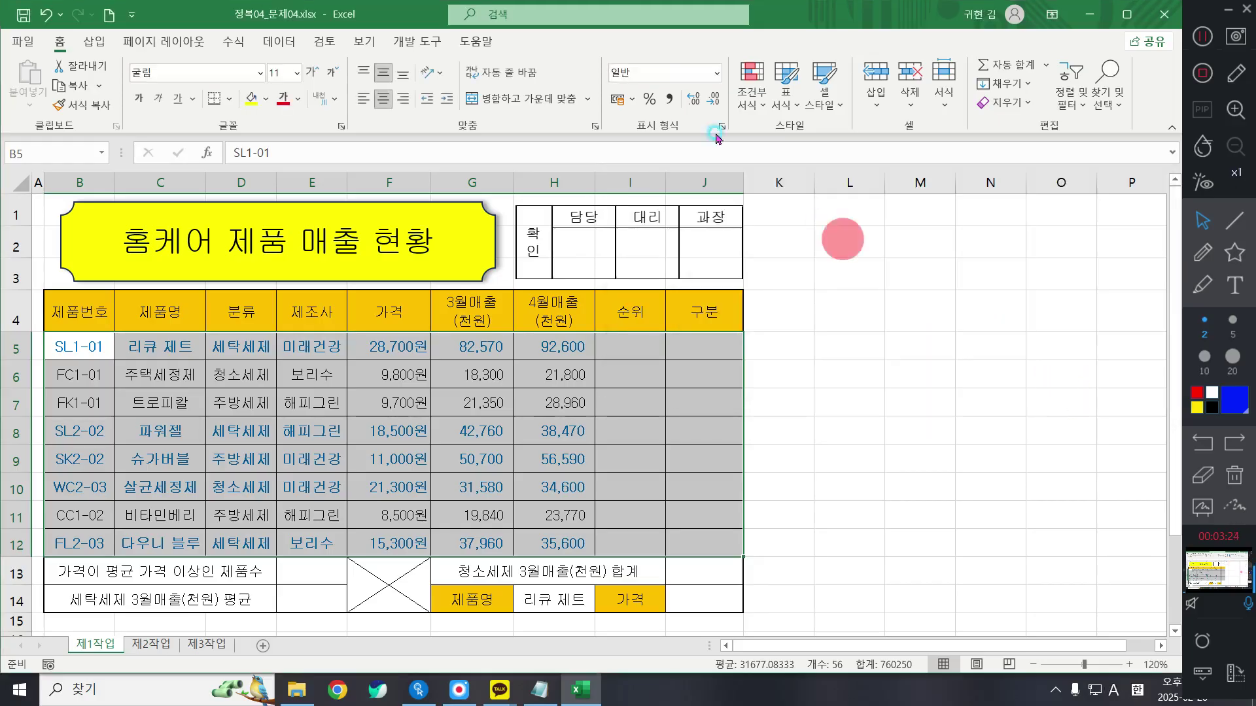
Clear the conditional formatting rules from the entire sheet and undo the clearing.
click(752, 83)
click(798, 348)
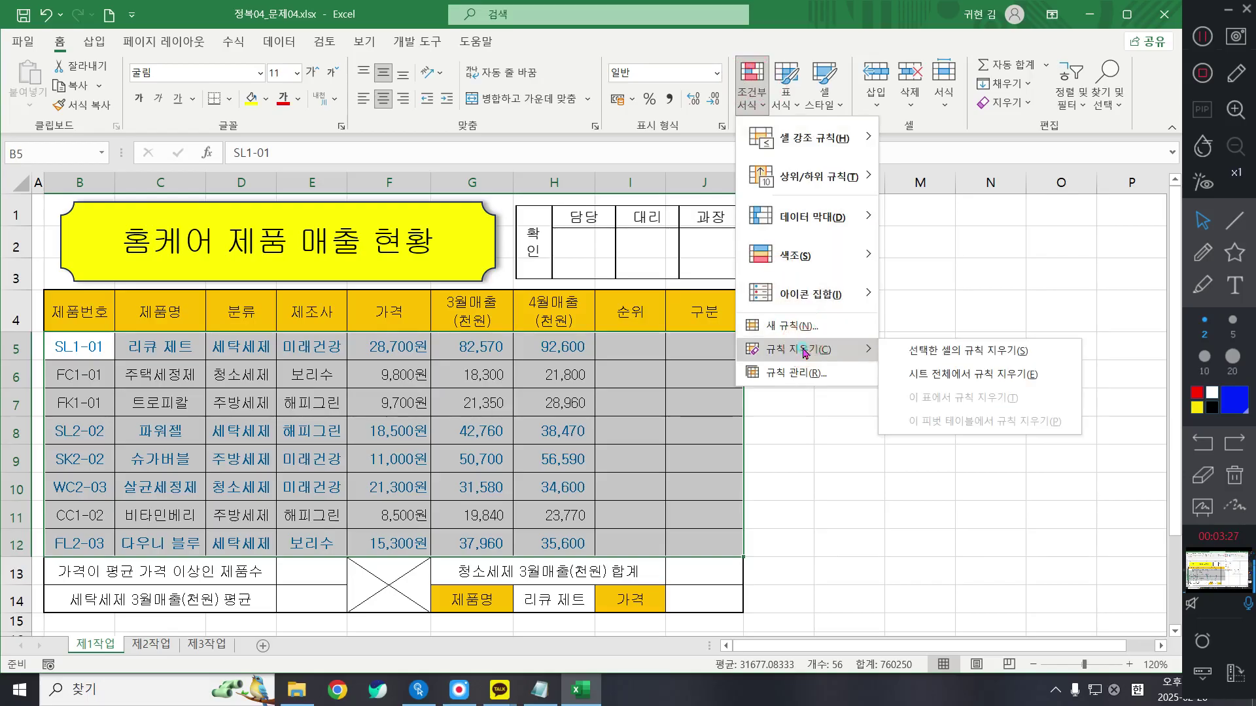
click(950, 376)
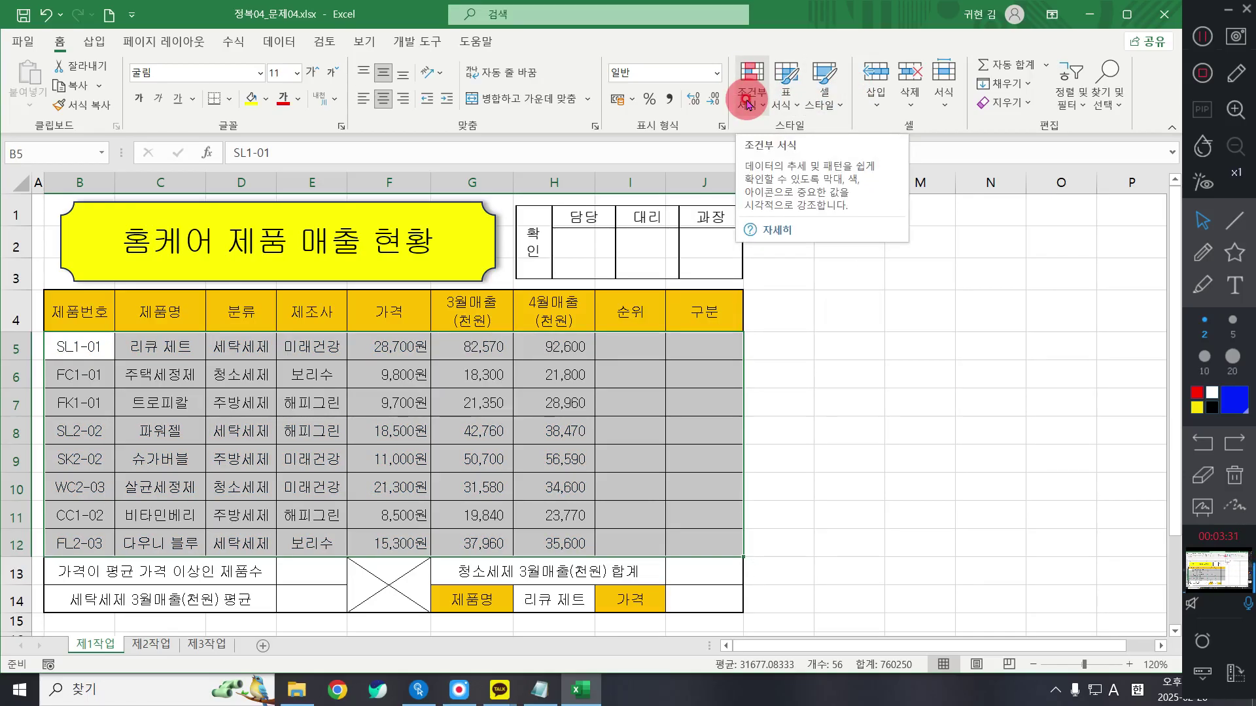
click(438, 485)
key(ctrl+z)
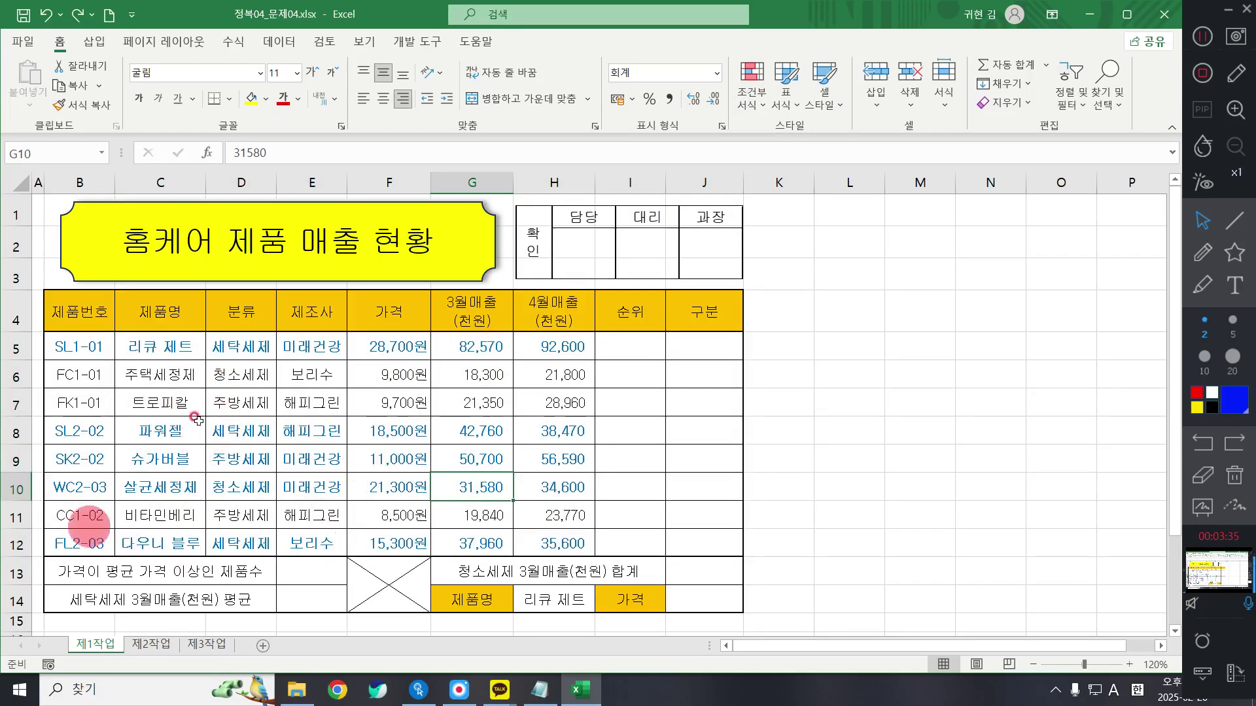
Remove every conditional formatting rule from the whole sheet.
click(752, 88)
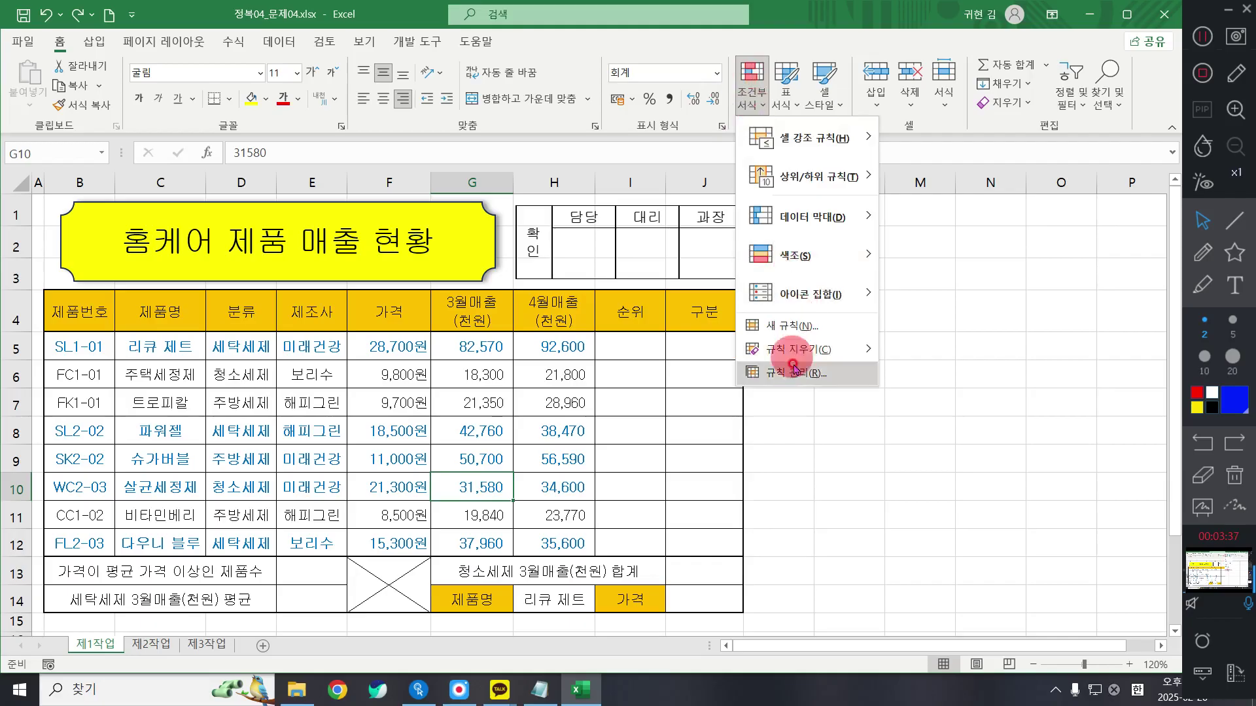
mouse_move(805, 349)
click(962, 348)
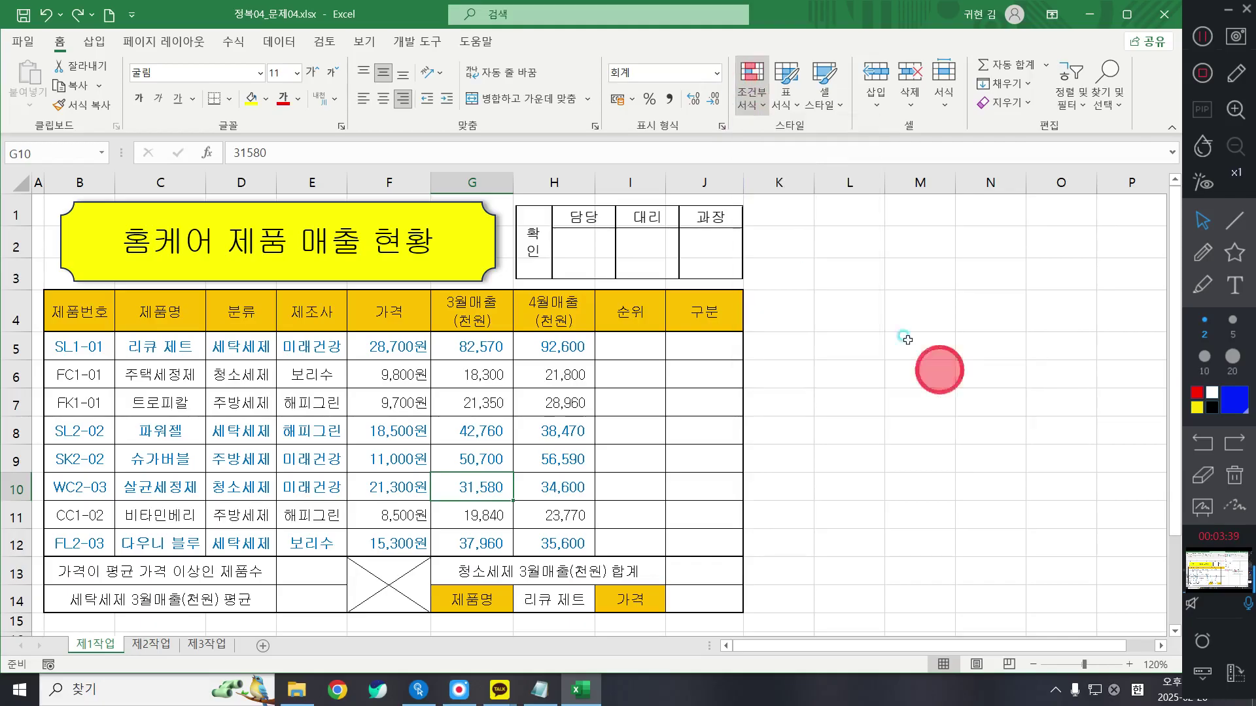
click(748, 105)
click(297, 343)
Create a formula-based conditional formatting rule for B5:J12 using the formula =$H5<=30000.
drag(73, 347, 732, 546)
click(764, 94)
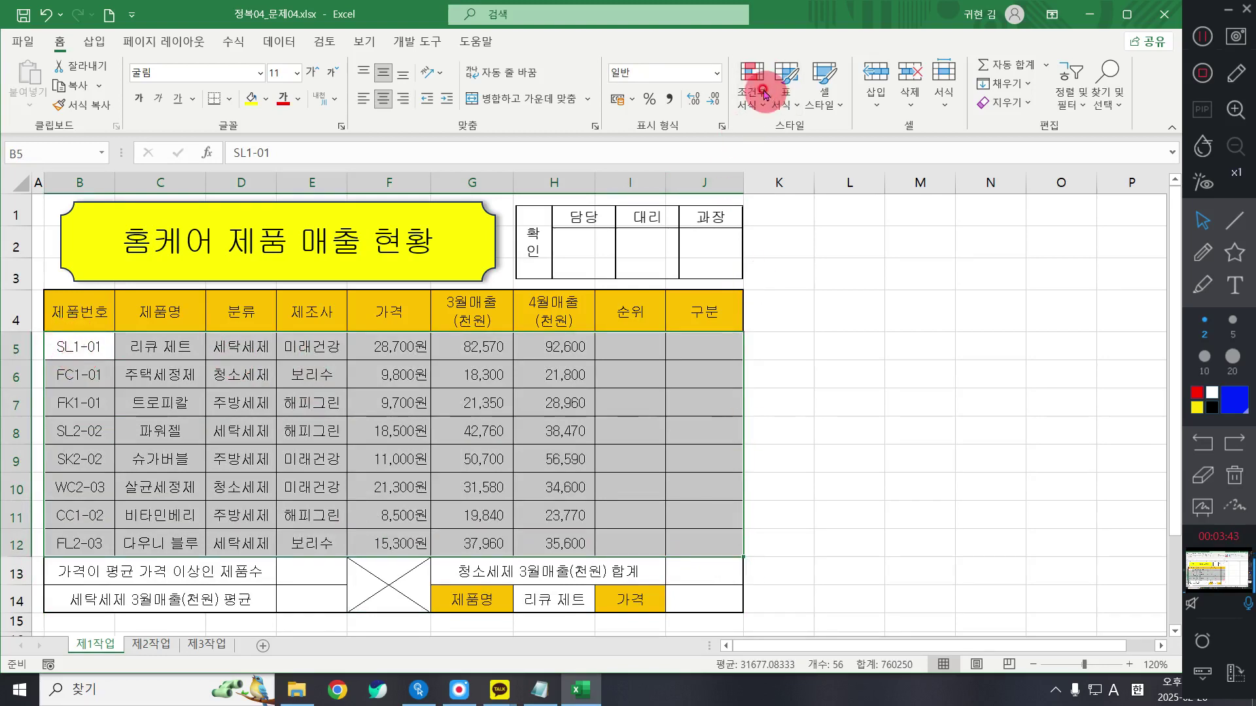
click(791, 327)
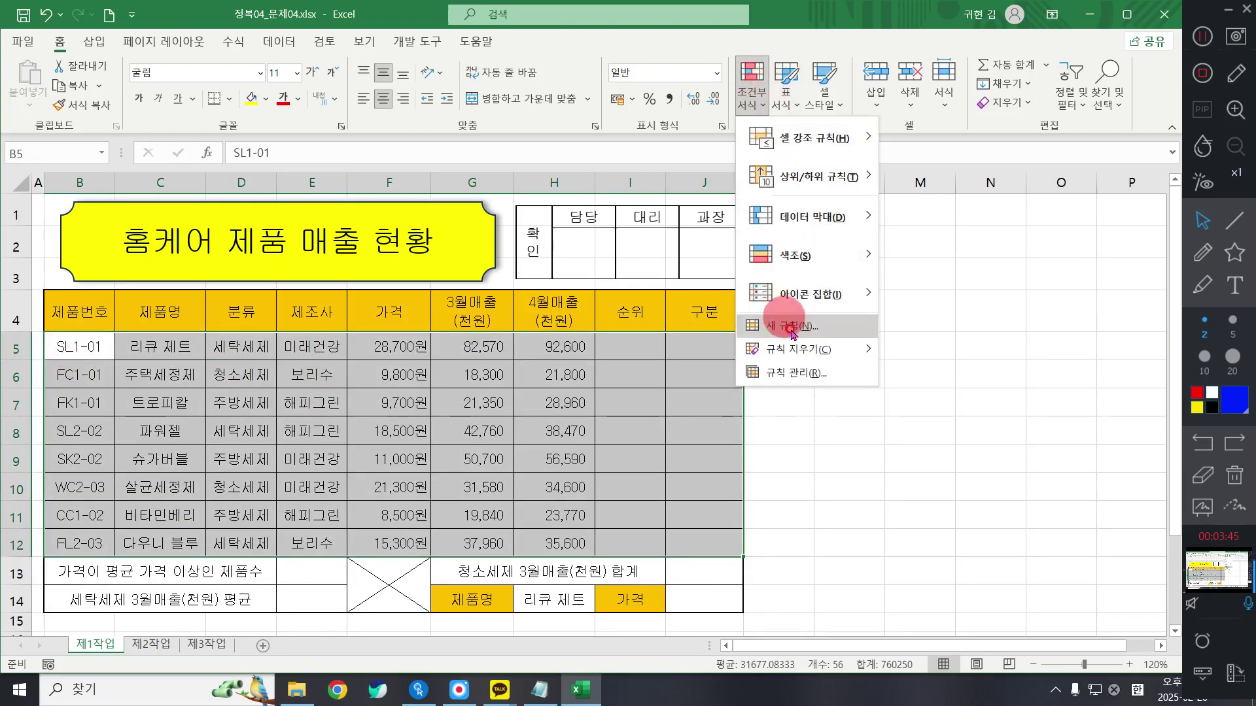
click(793, 259)
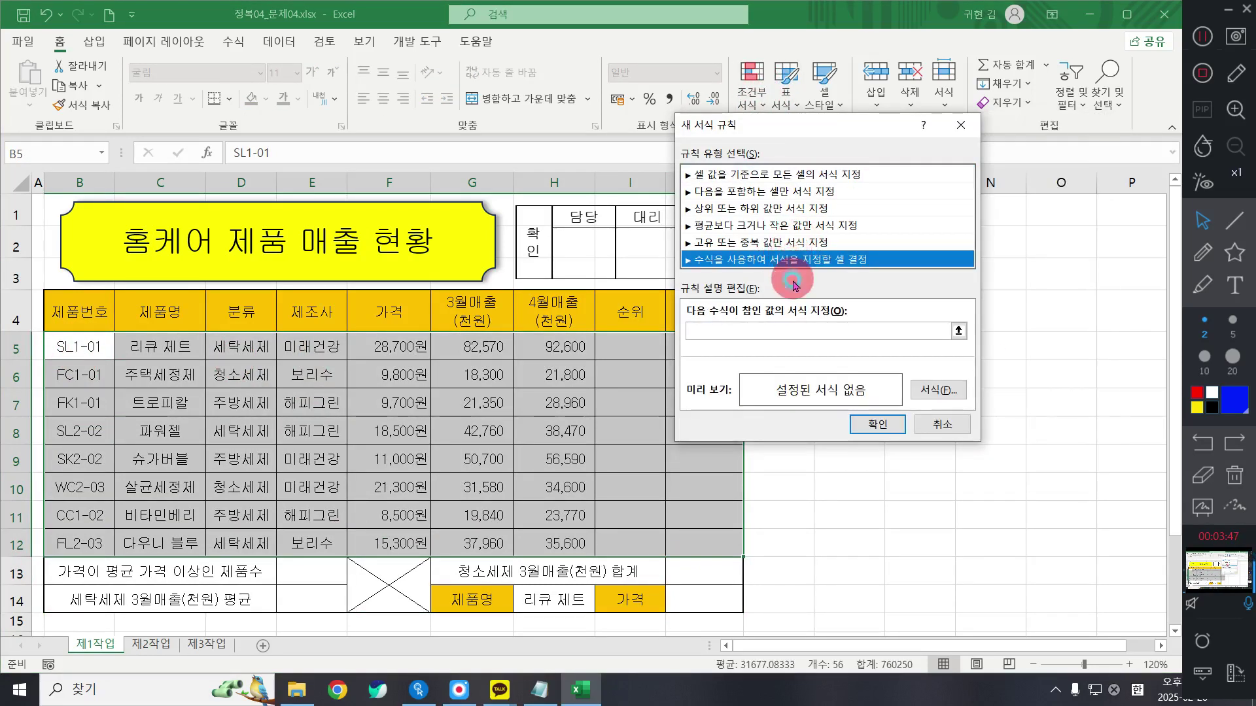
click(804, 332)
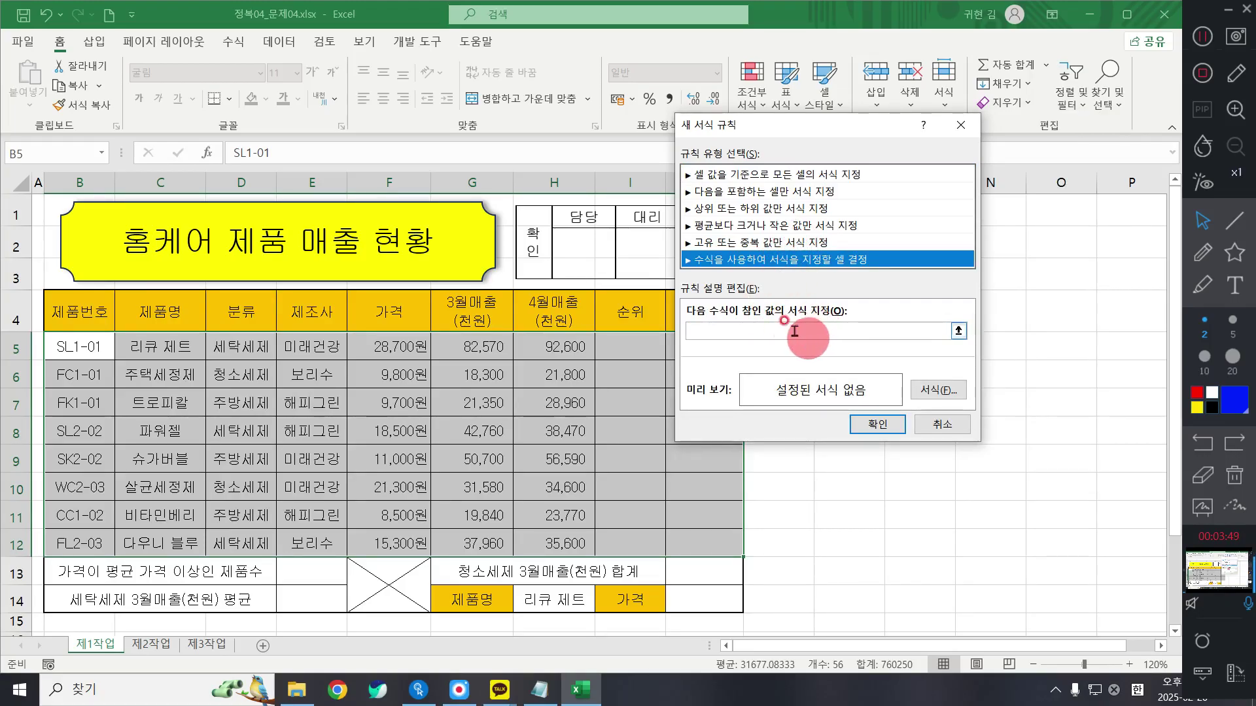
click(794, 331)
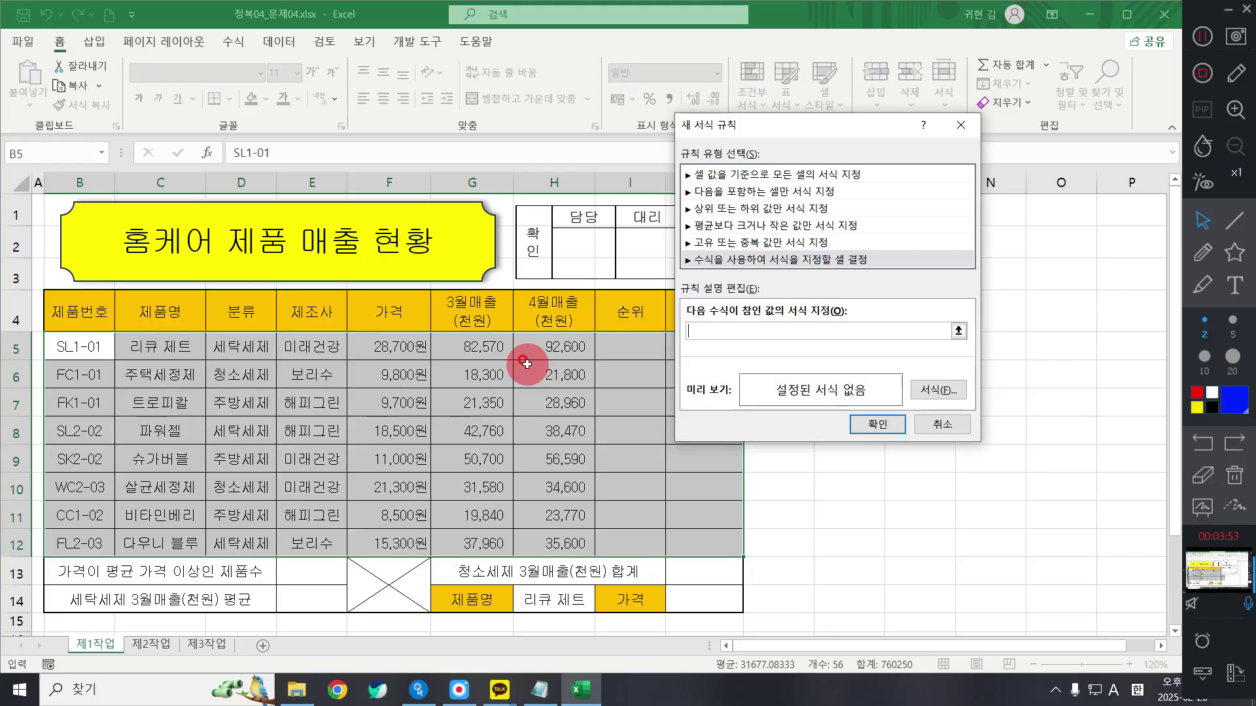
click(565, 340)
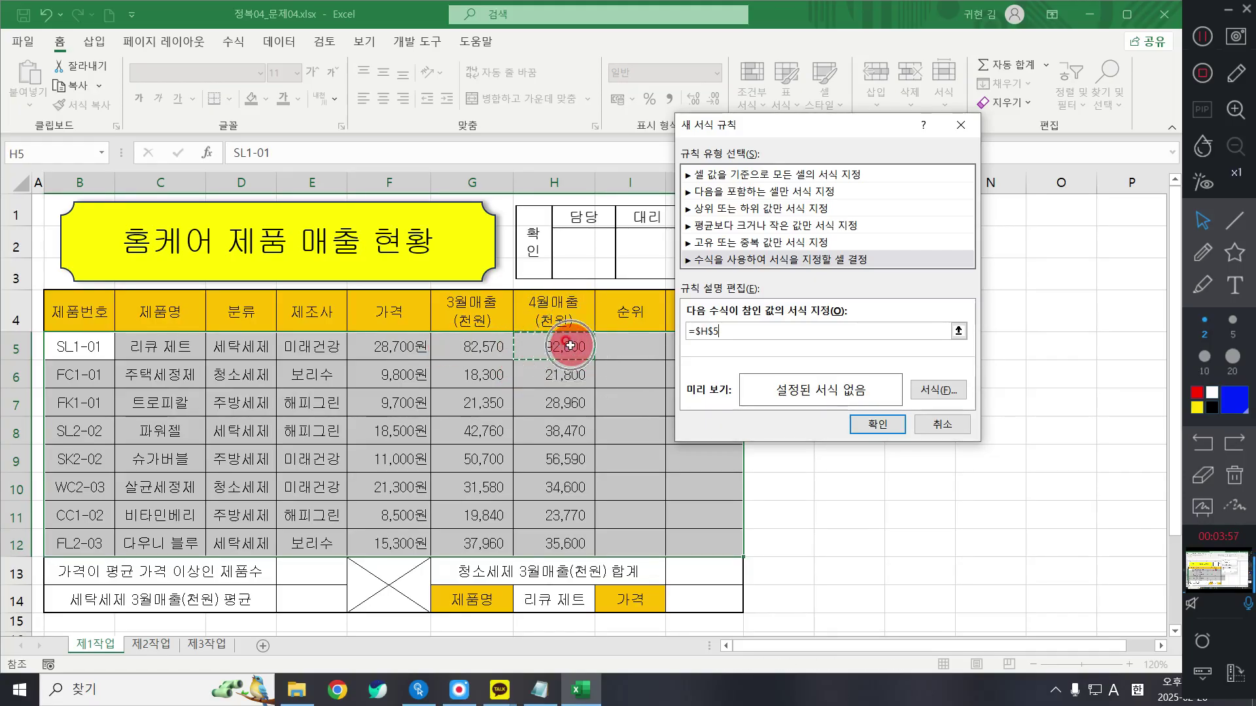
key(F4)
key(F4)
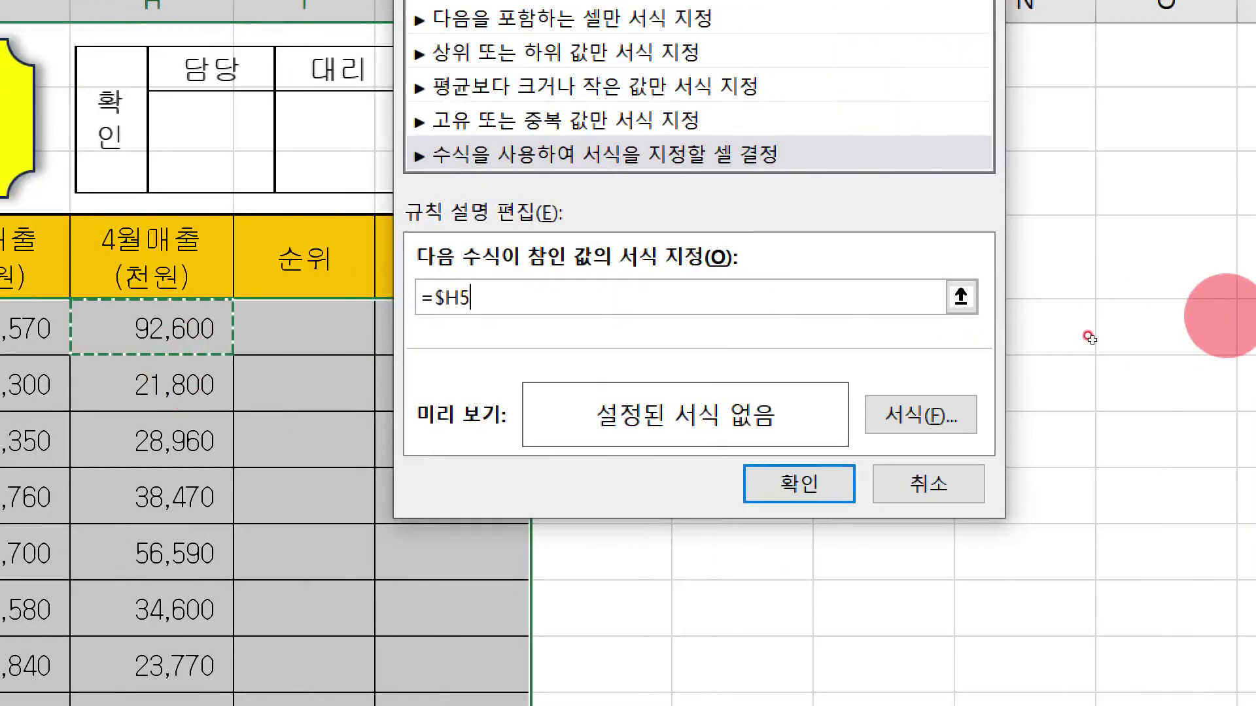
text(<=30000)
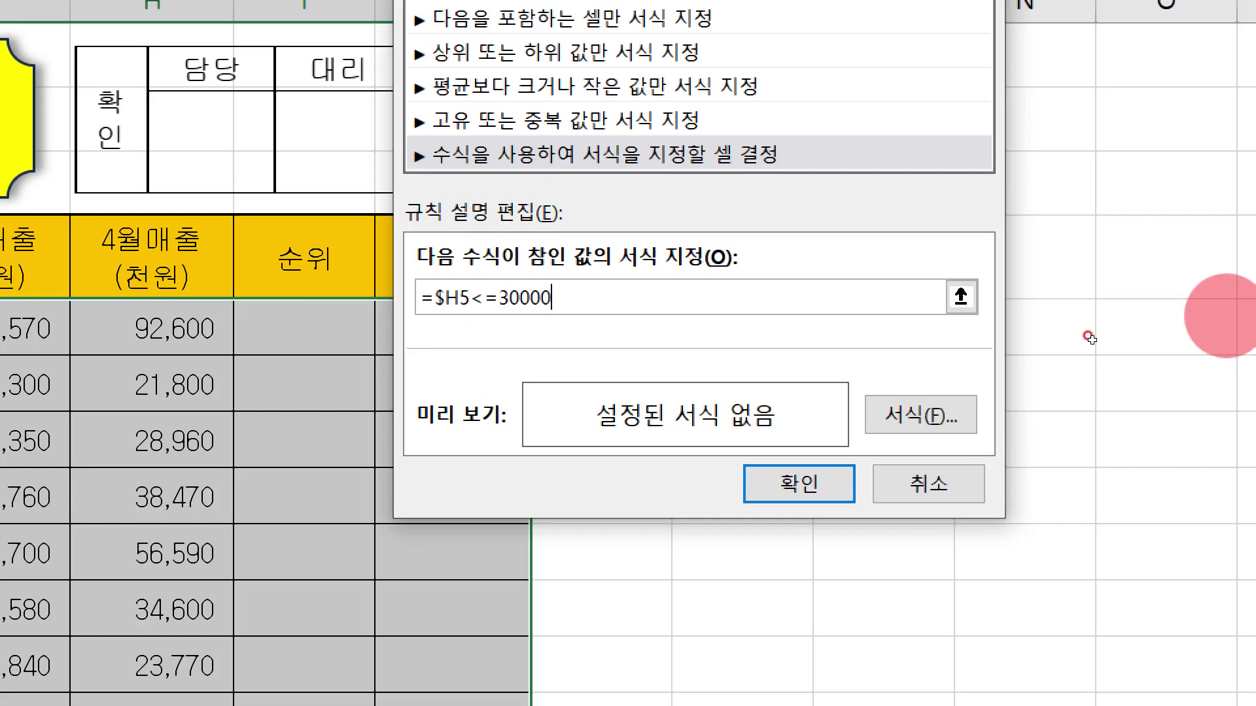
Give the new rule a bold font in standard blue and apply it to the product rows.
click(955, 417)
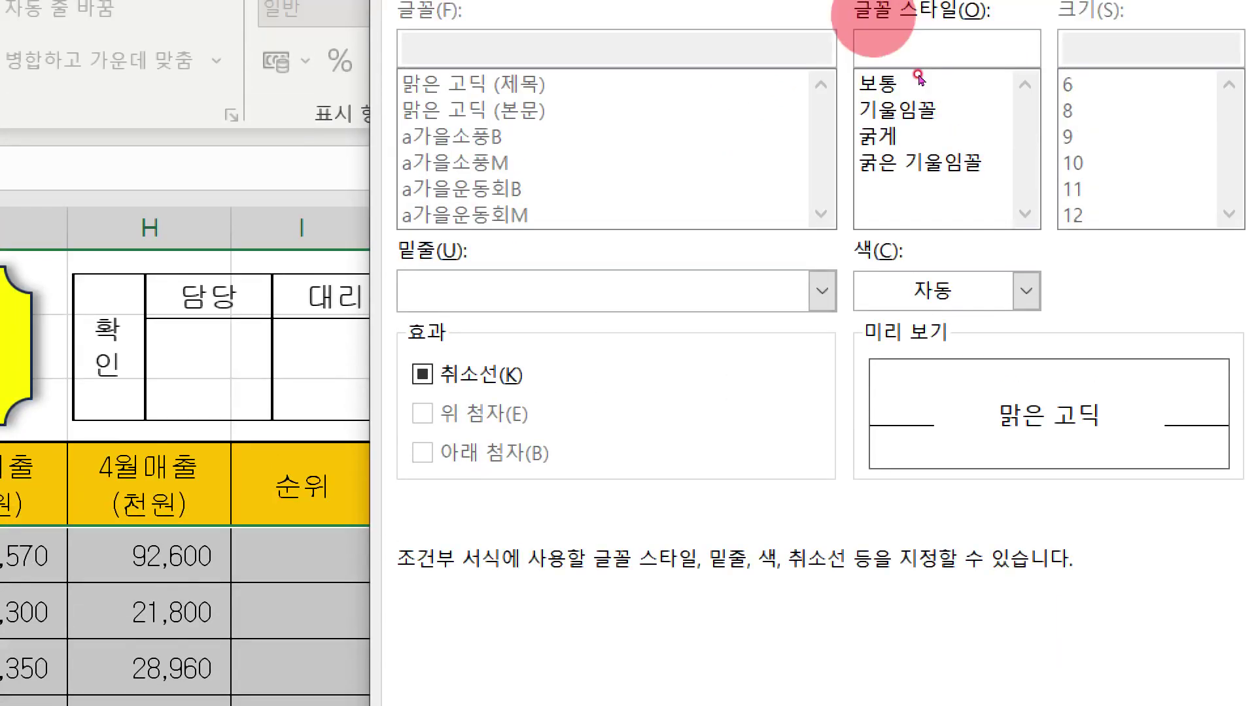
click(878, 136)
click(1026, 291)
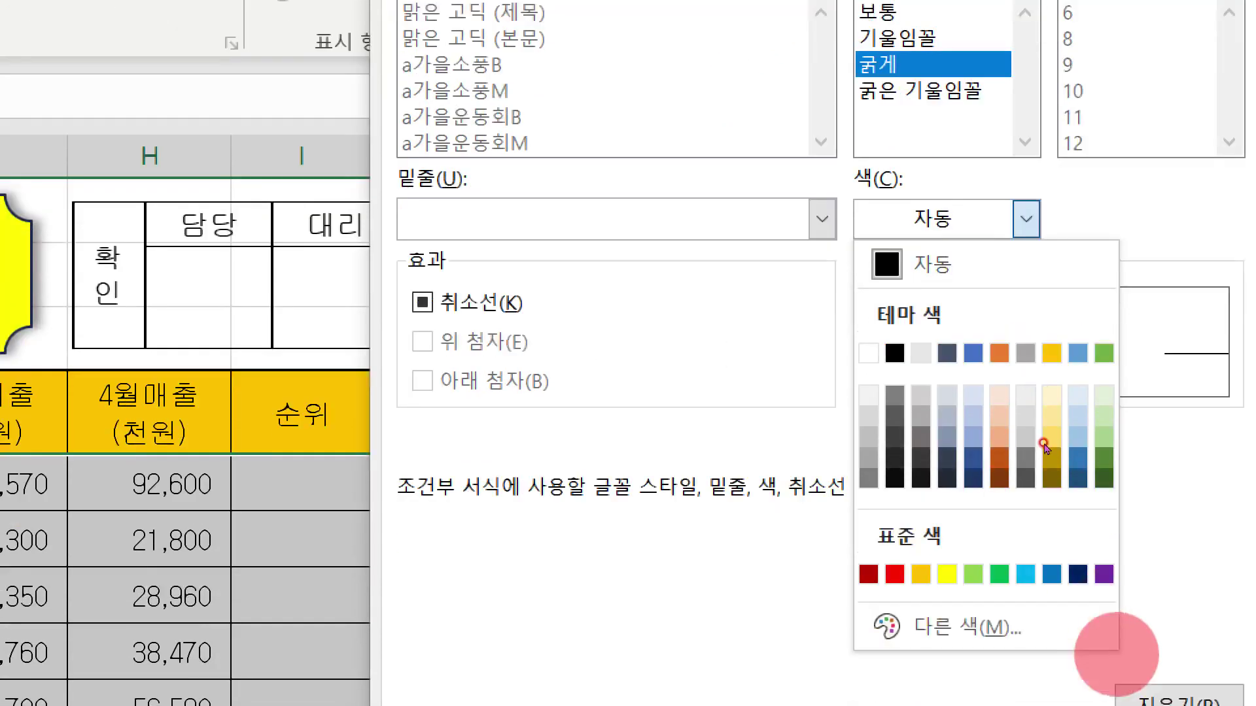
click(1051, 574)
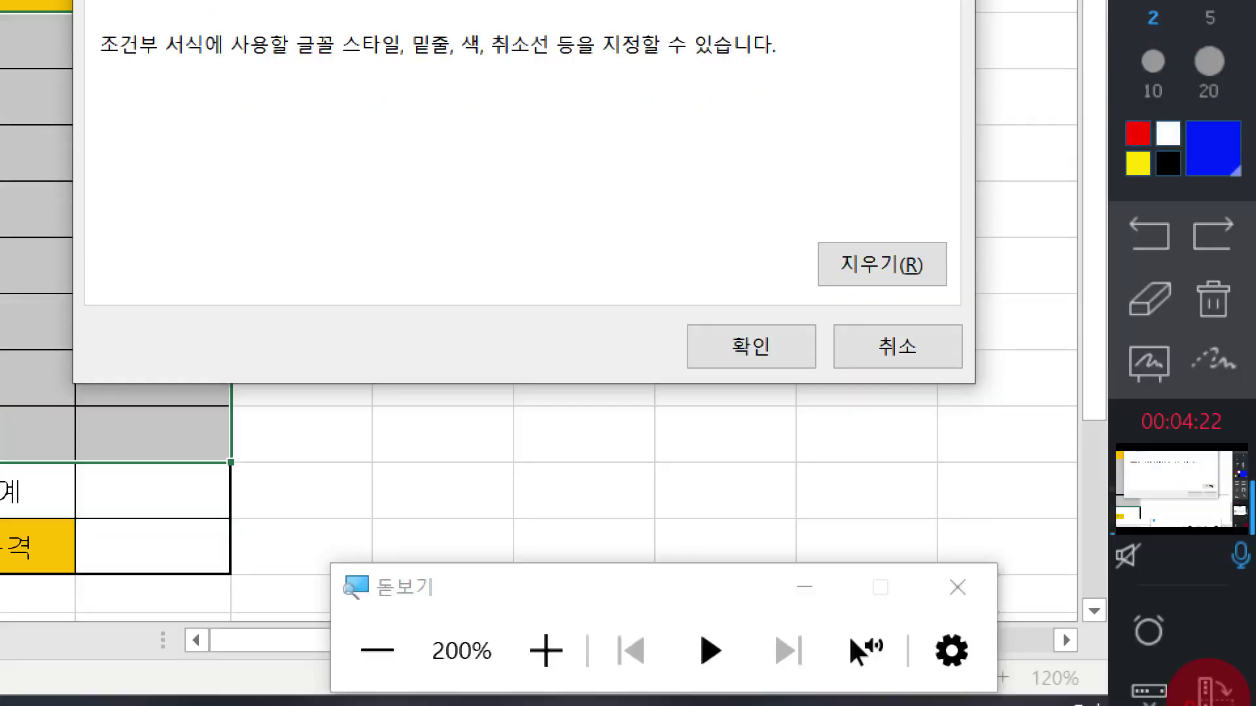
click(956, 530)
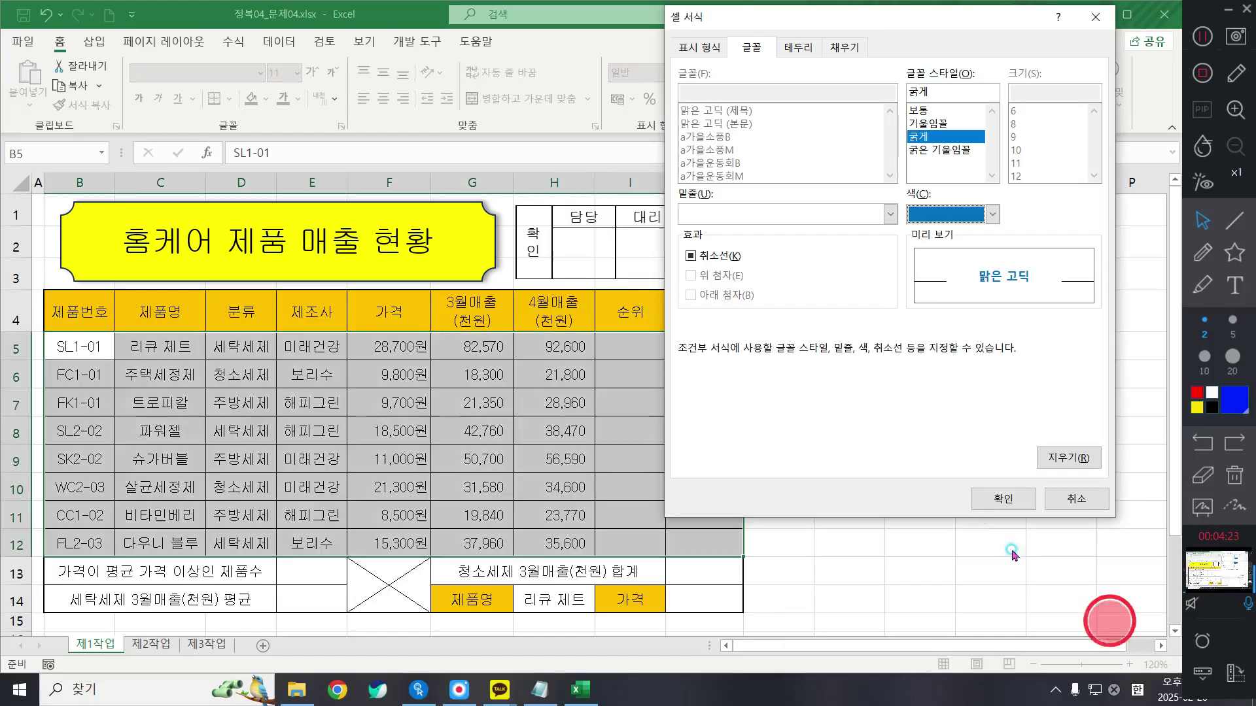
click(1006, 497)
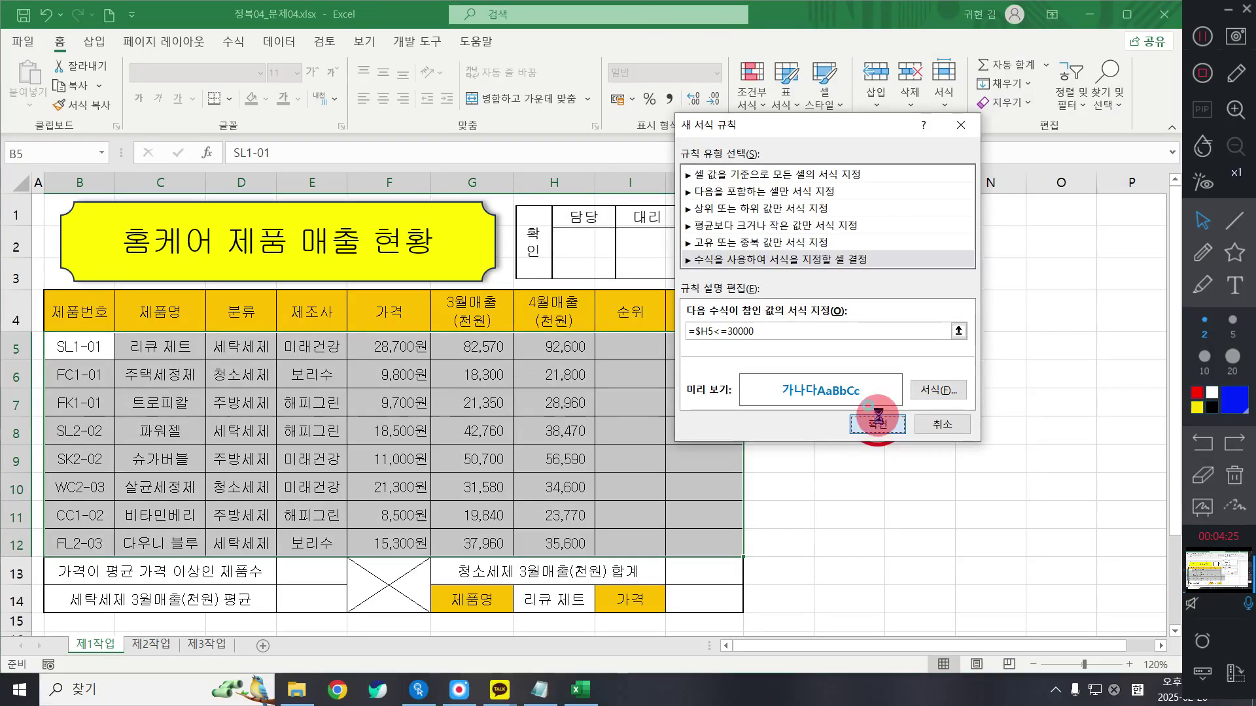
click(878, 422)
click(483, 371)
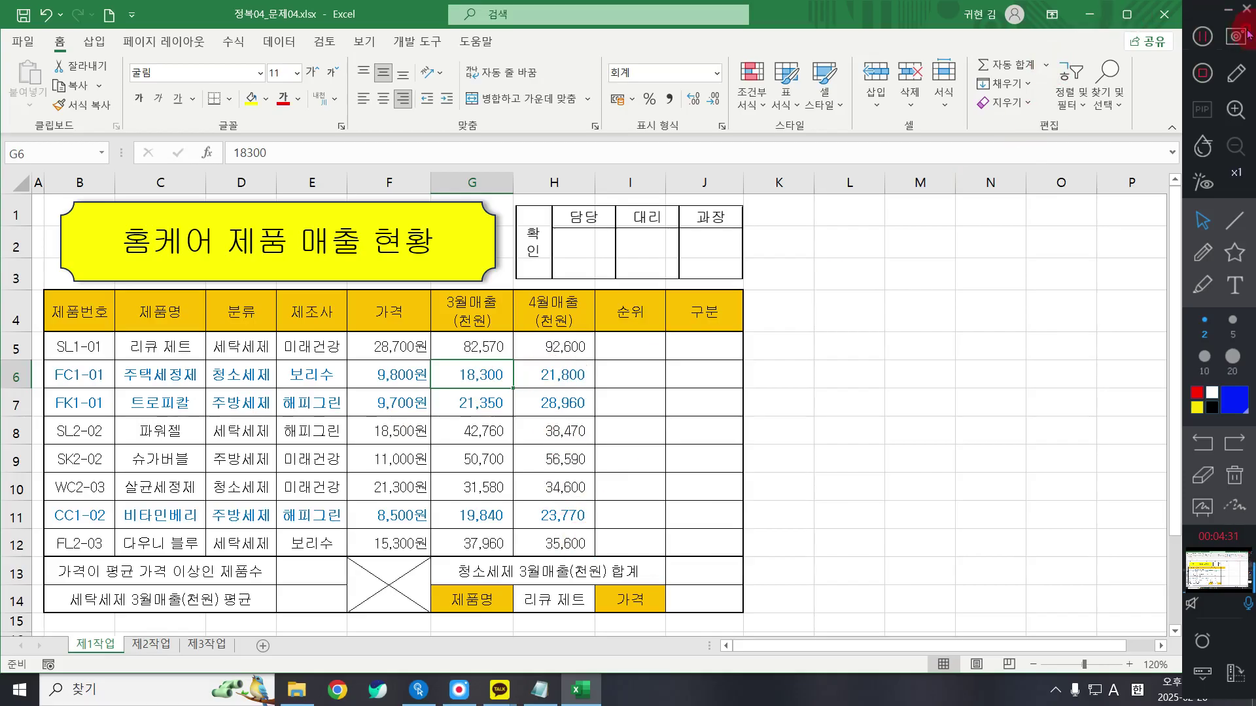
click(1203, 38)
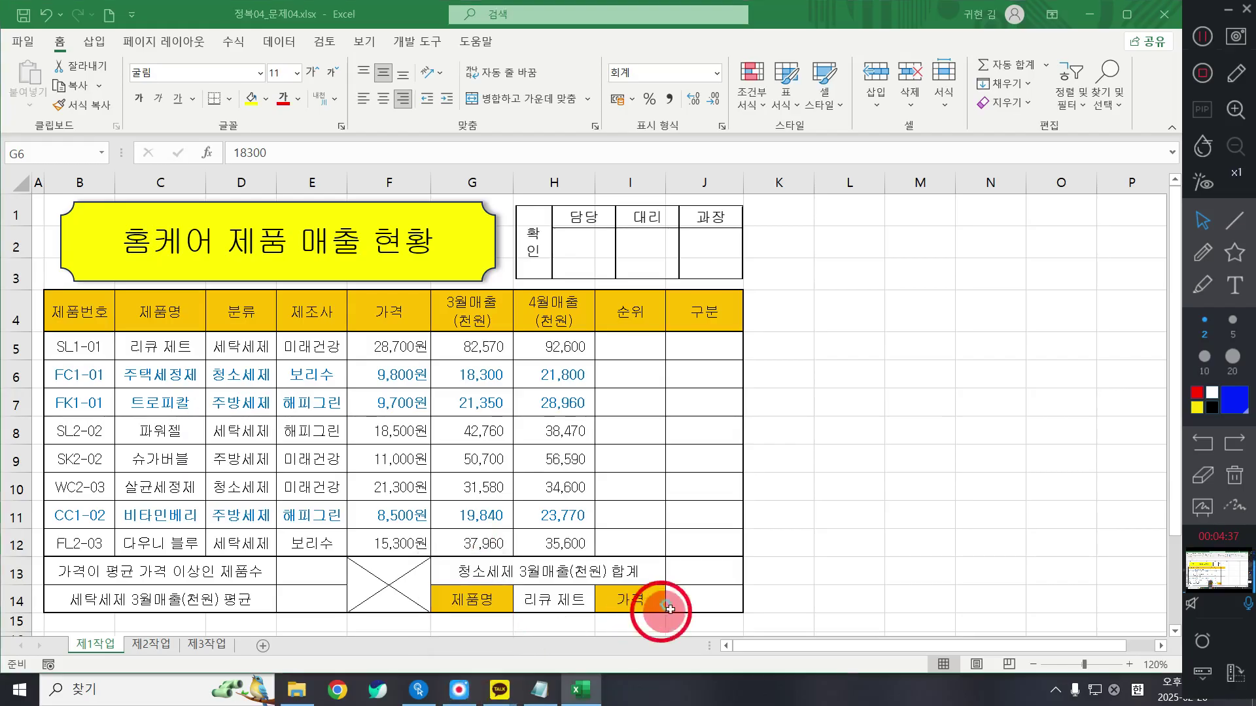
Start a VLOOKUP function in the price result cell J14 with H14 as the lookup value.
click(691, 604)
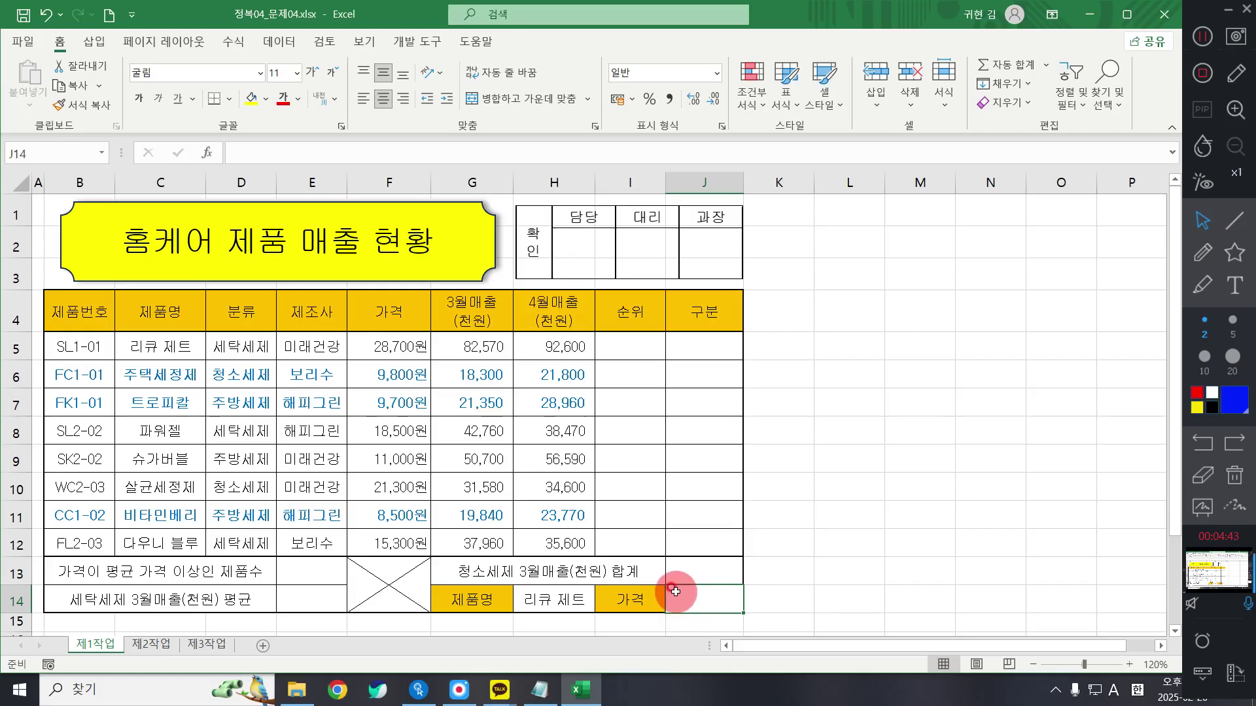
text(=VL)
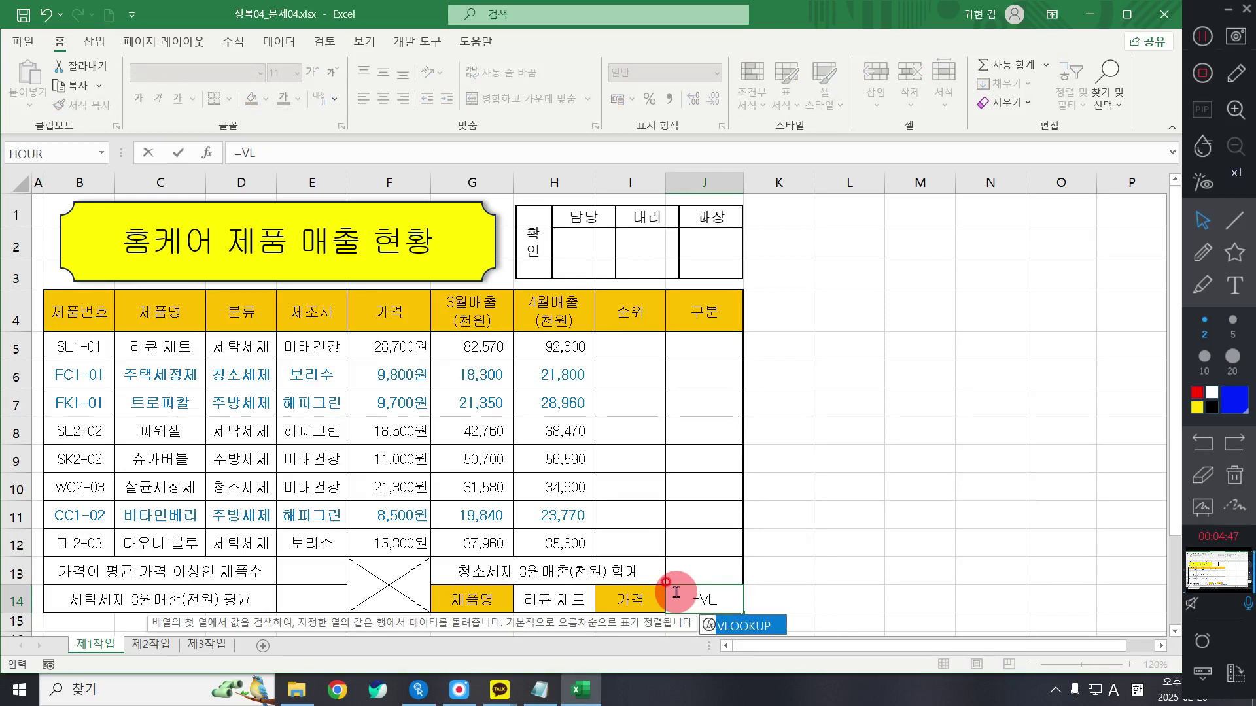
key(Tab)
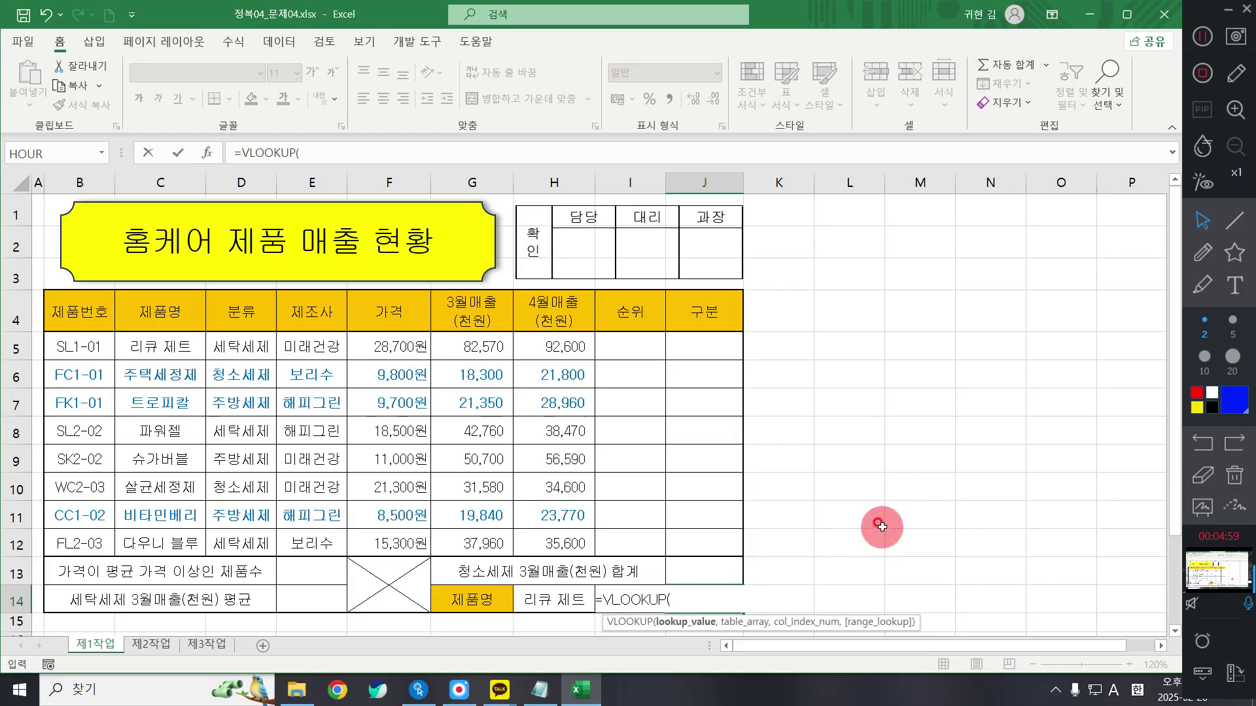
click(206, 154)
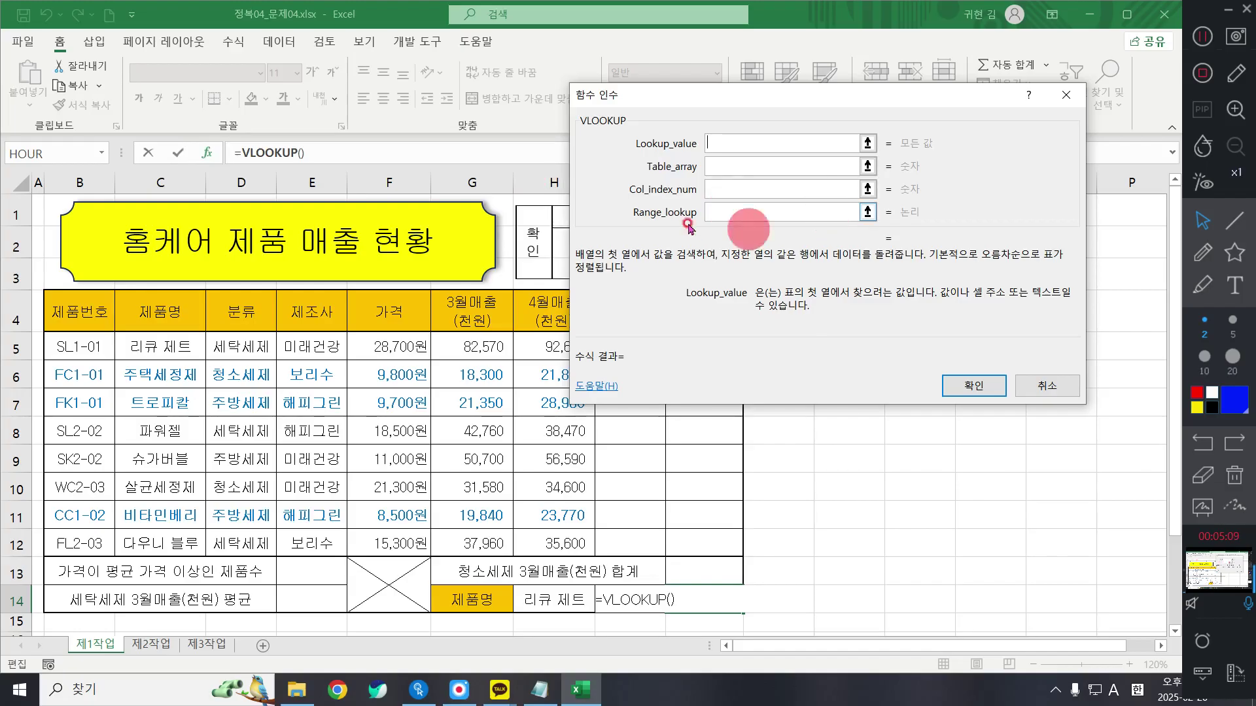
drag(684, 95, 737, 114)
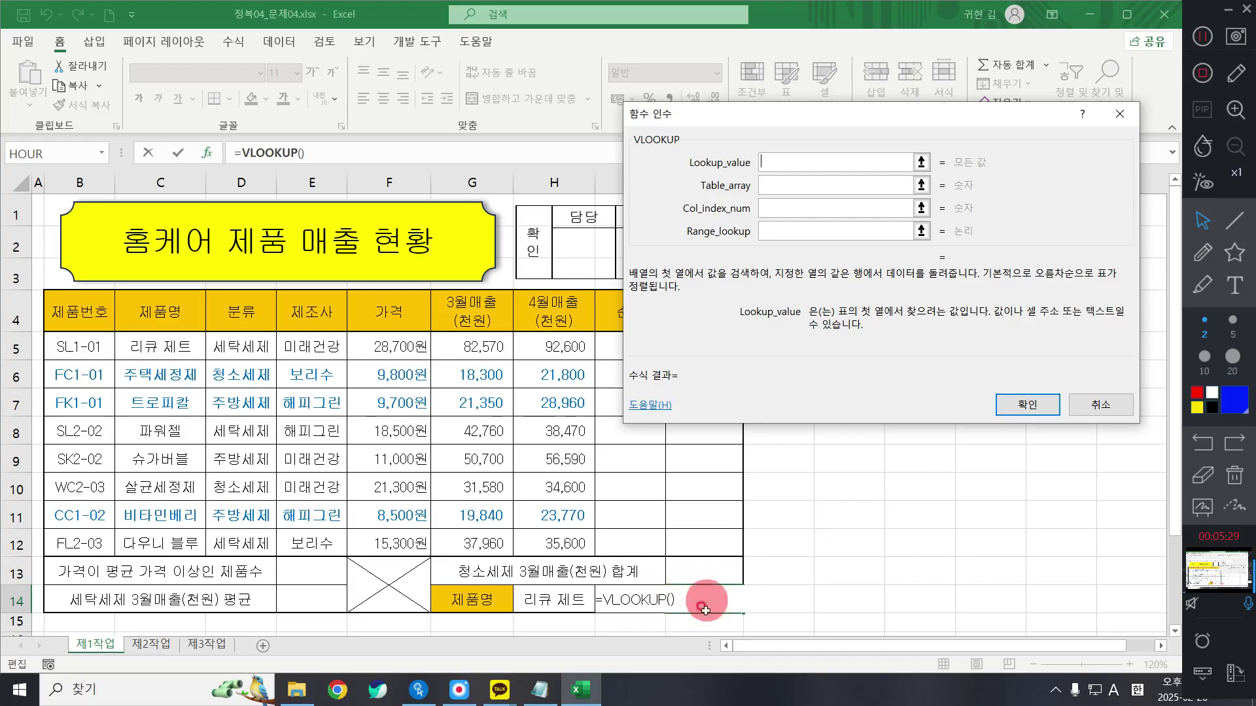
click(561, 595)
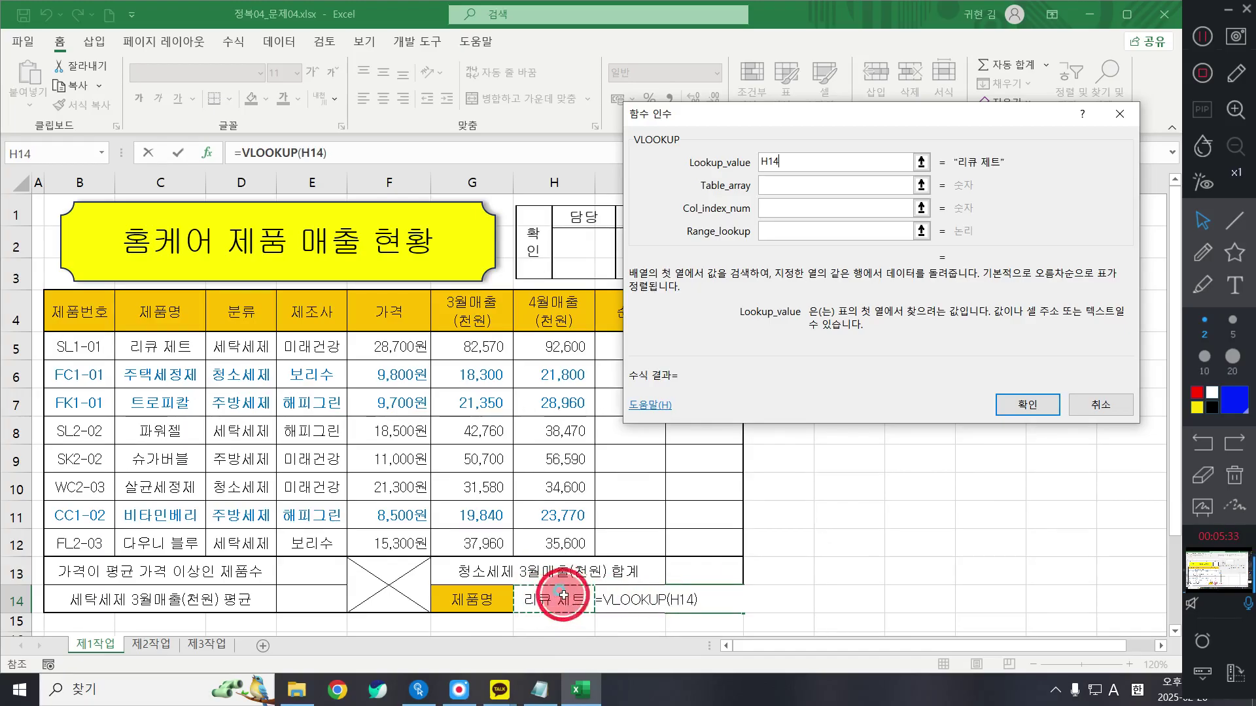
Set the VLOOKUP table array to C5:H12, beginning at the product name column.
click(797, 194)
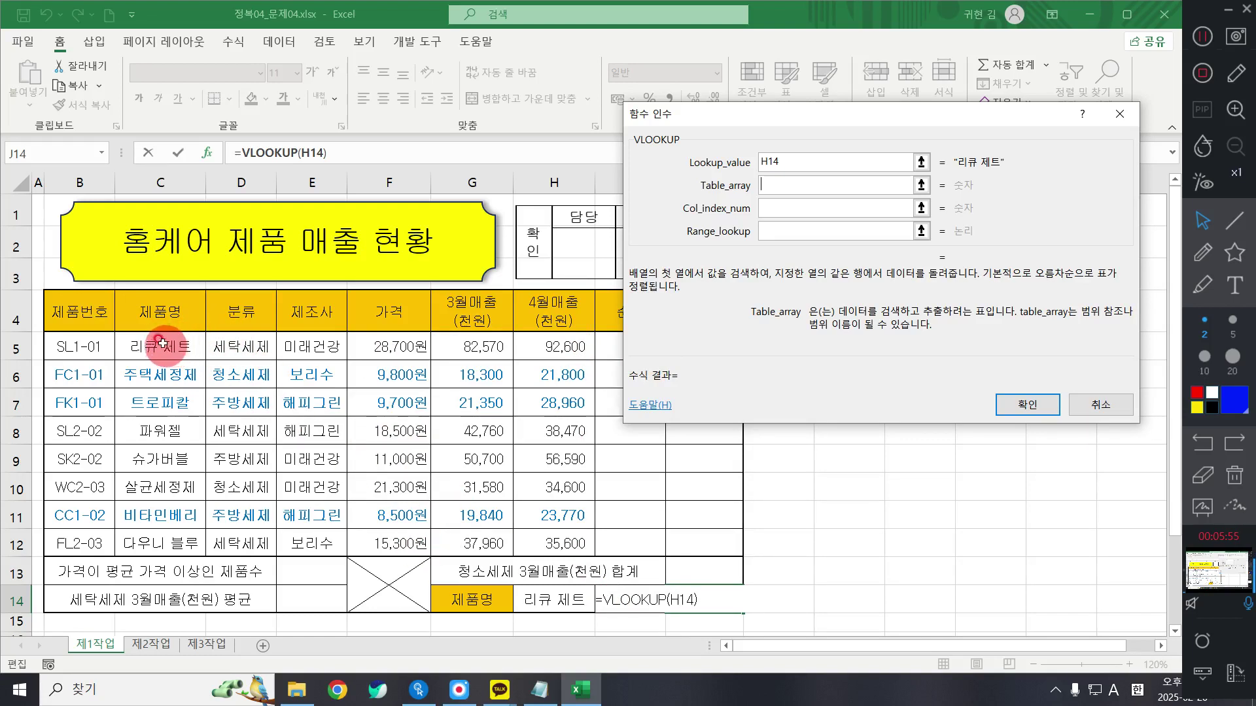
drag(170, 346, 561, 546)
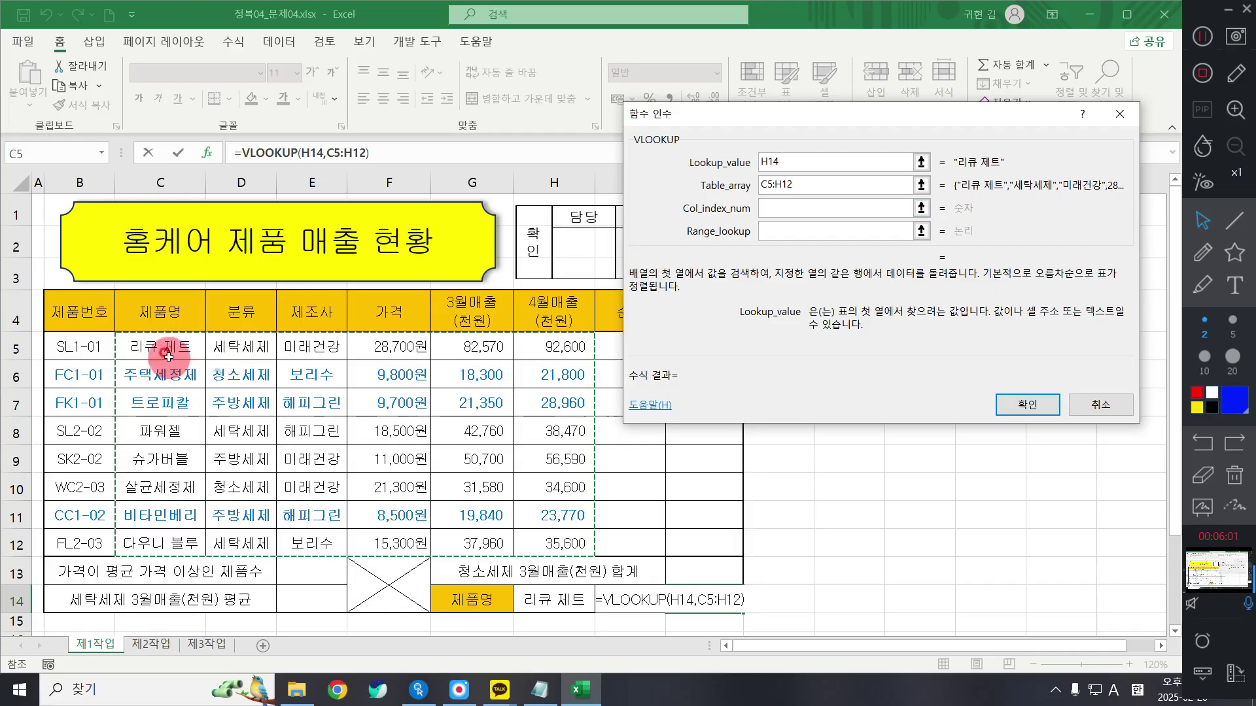
drag(161, 344, 554, 538)
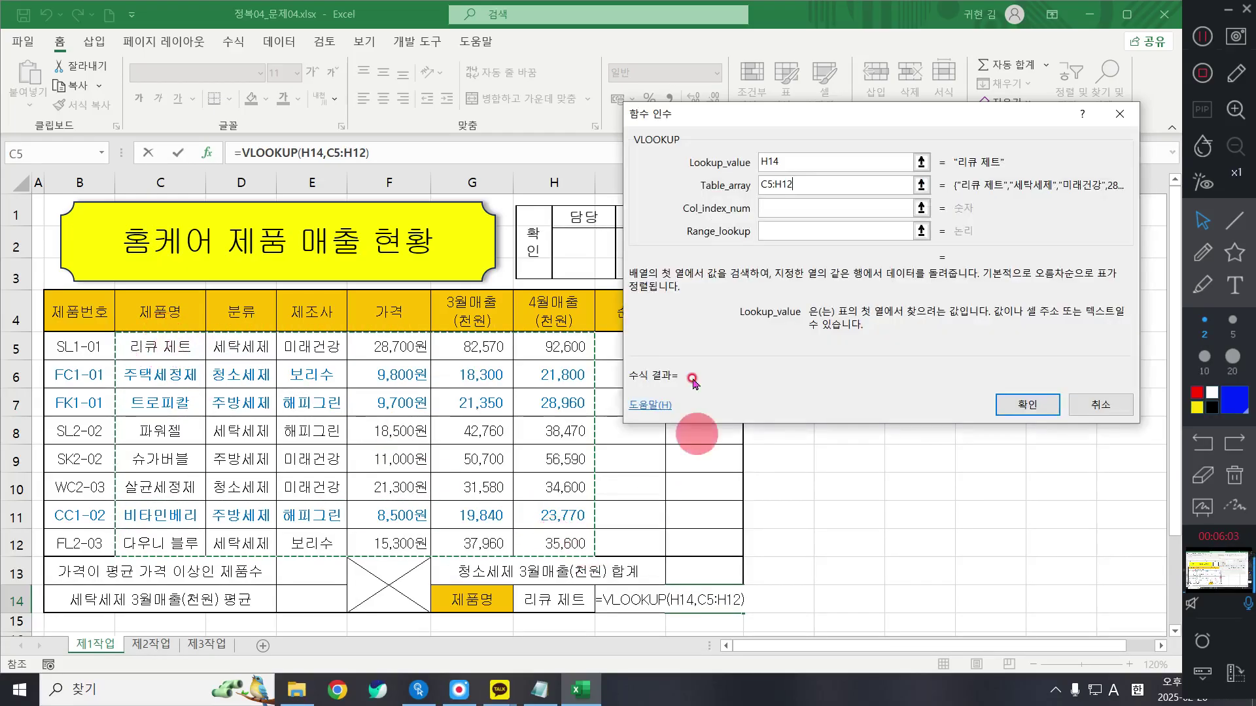
Set the VLOOKUP column index to 4 and the range lookup to 0, and enter the formula in J14.
click(792, 203)
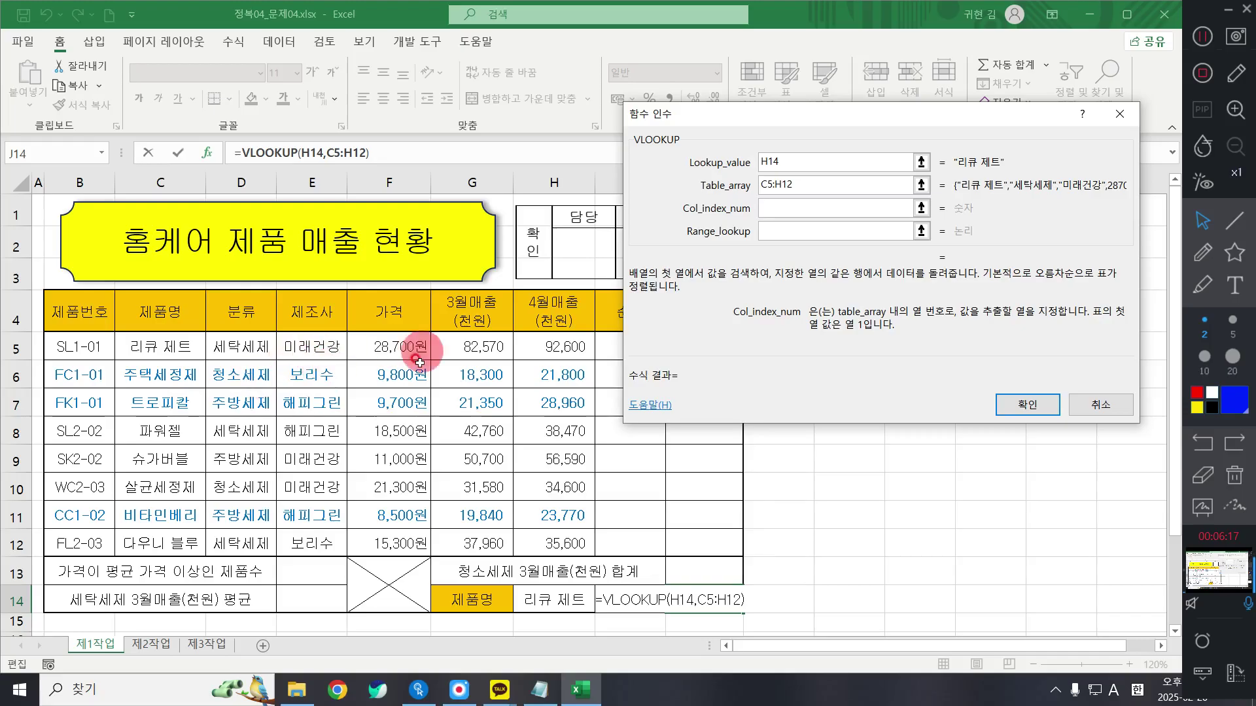
click(797, 207)
text(4)
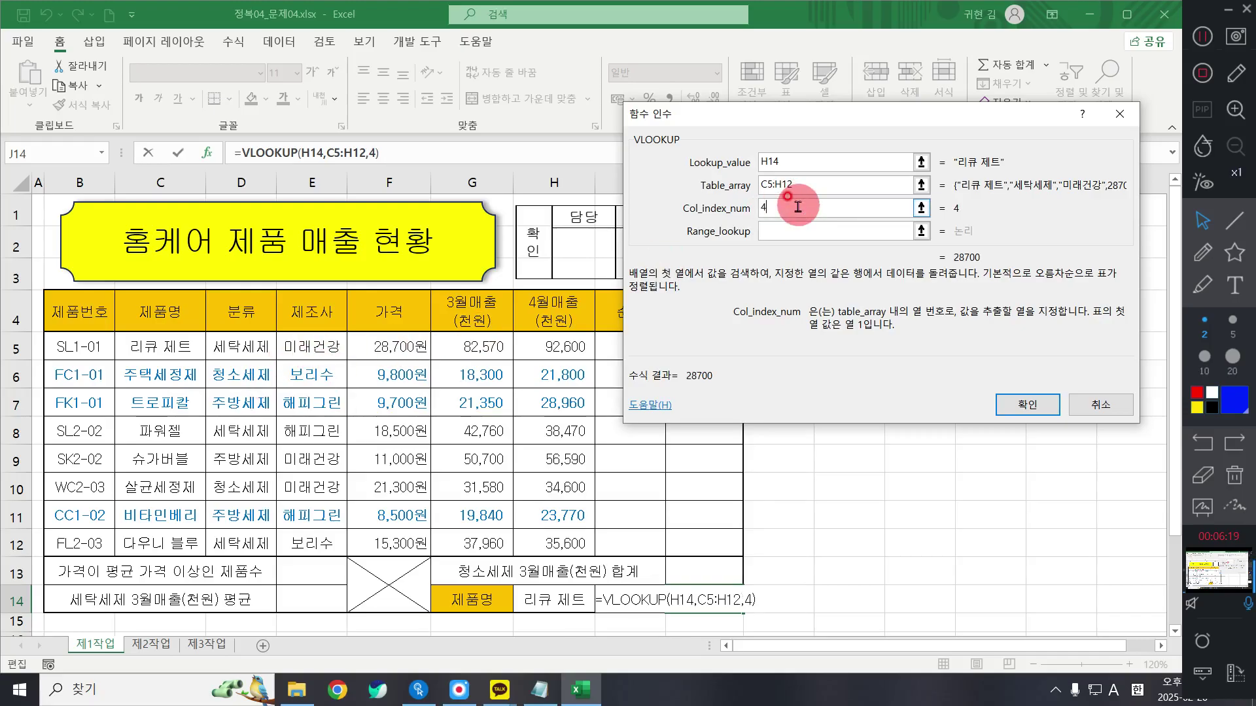
click(824, 230)
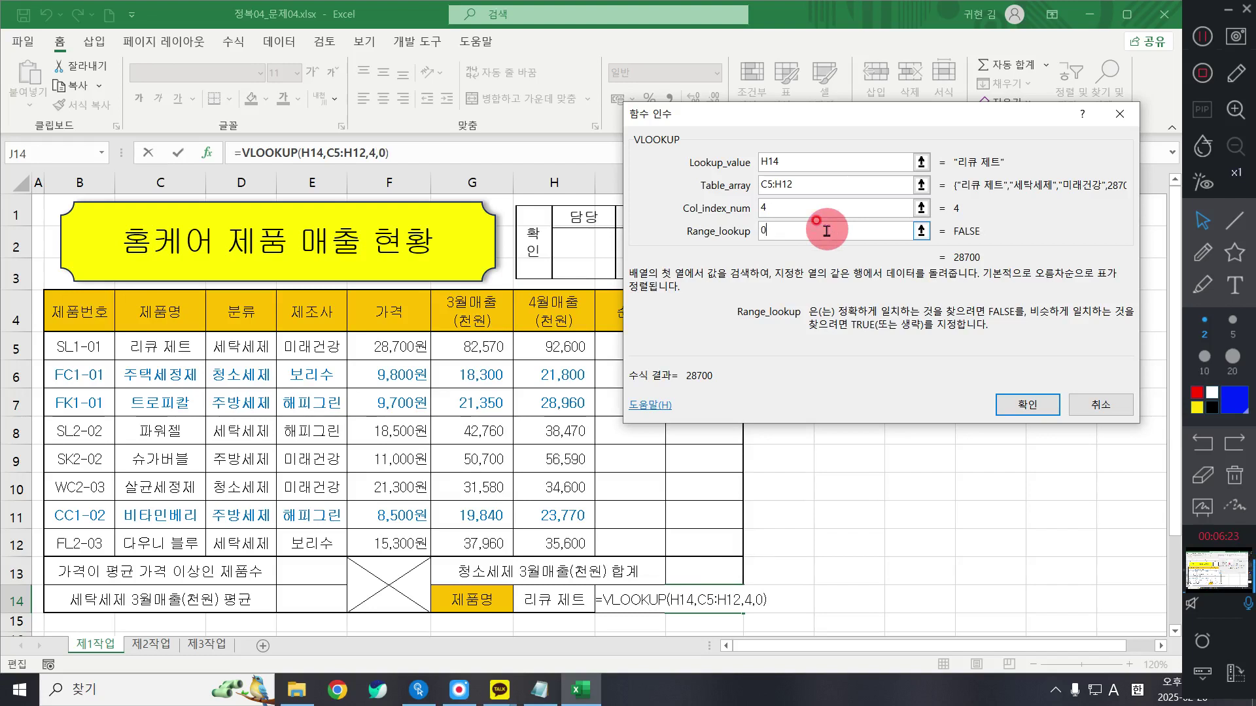
click(827, 186)
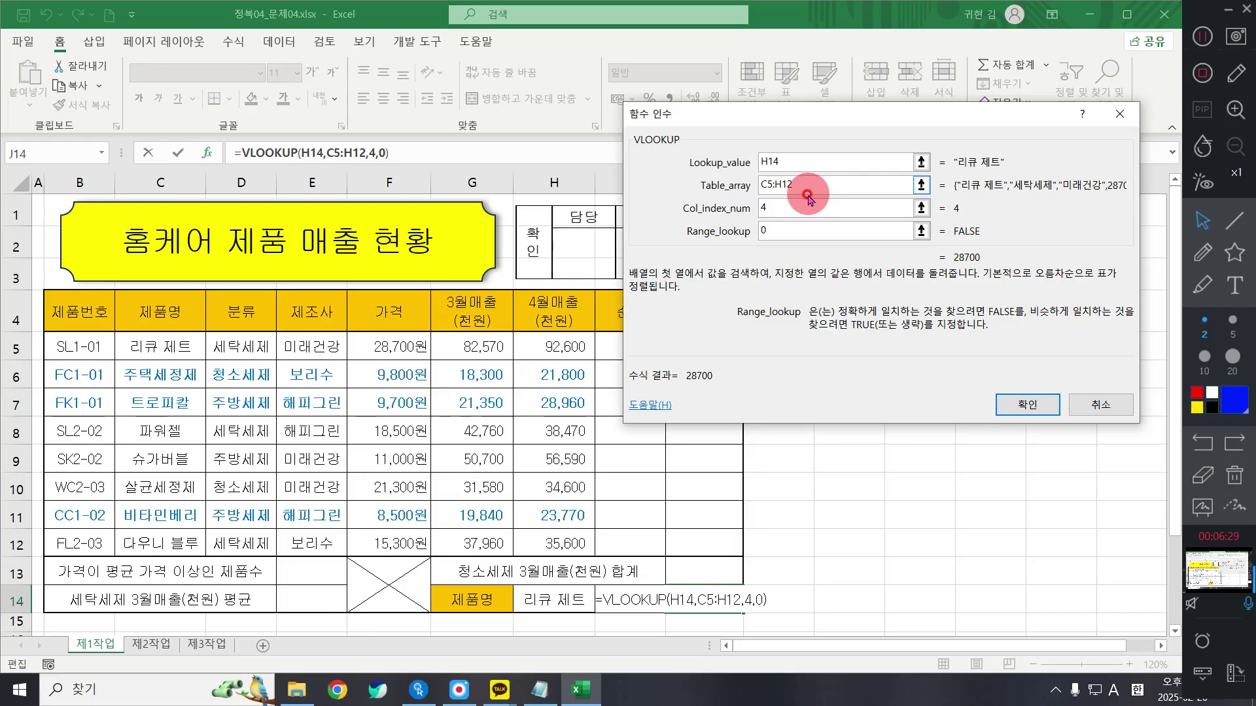
click(1052, 405)
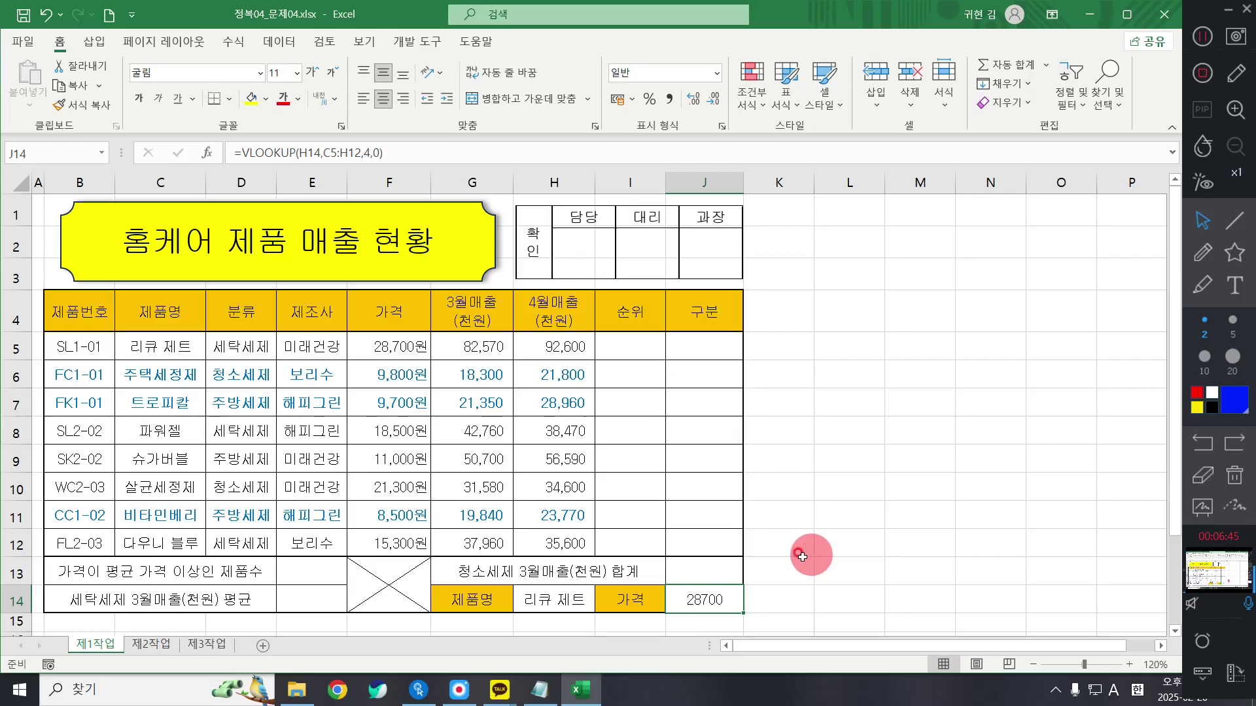
Start a SUMIF function in cell J13 with the category cells D5:D12 as the criteria range.
click(720, 569)
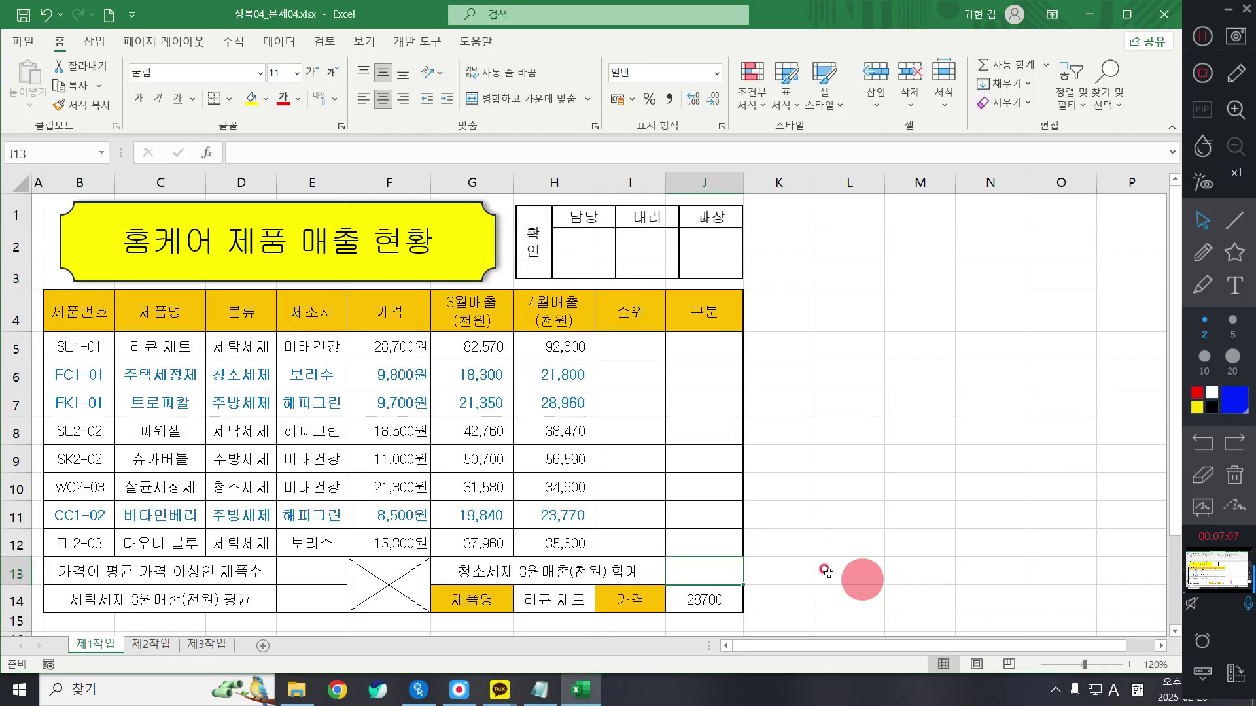
text(=)
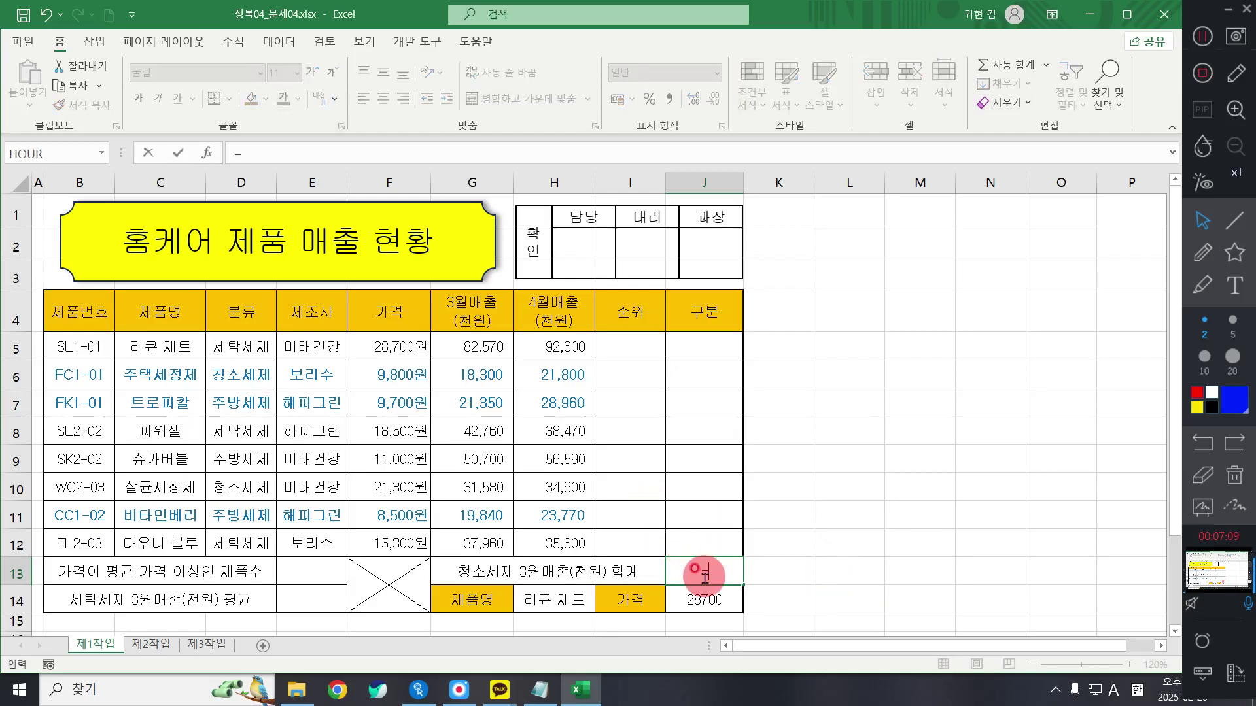
text(SUMIF()
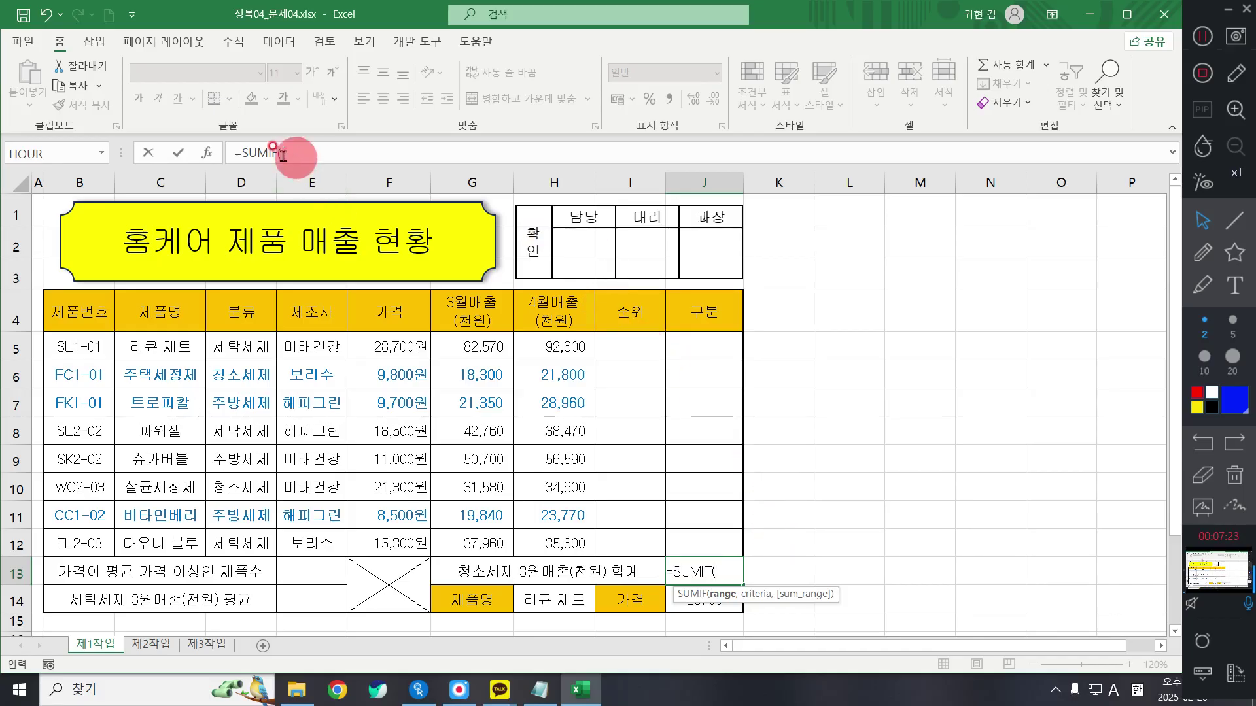
click(207, 147)
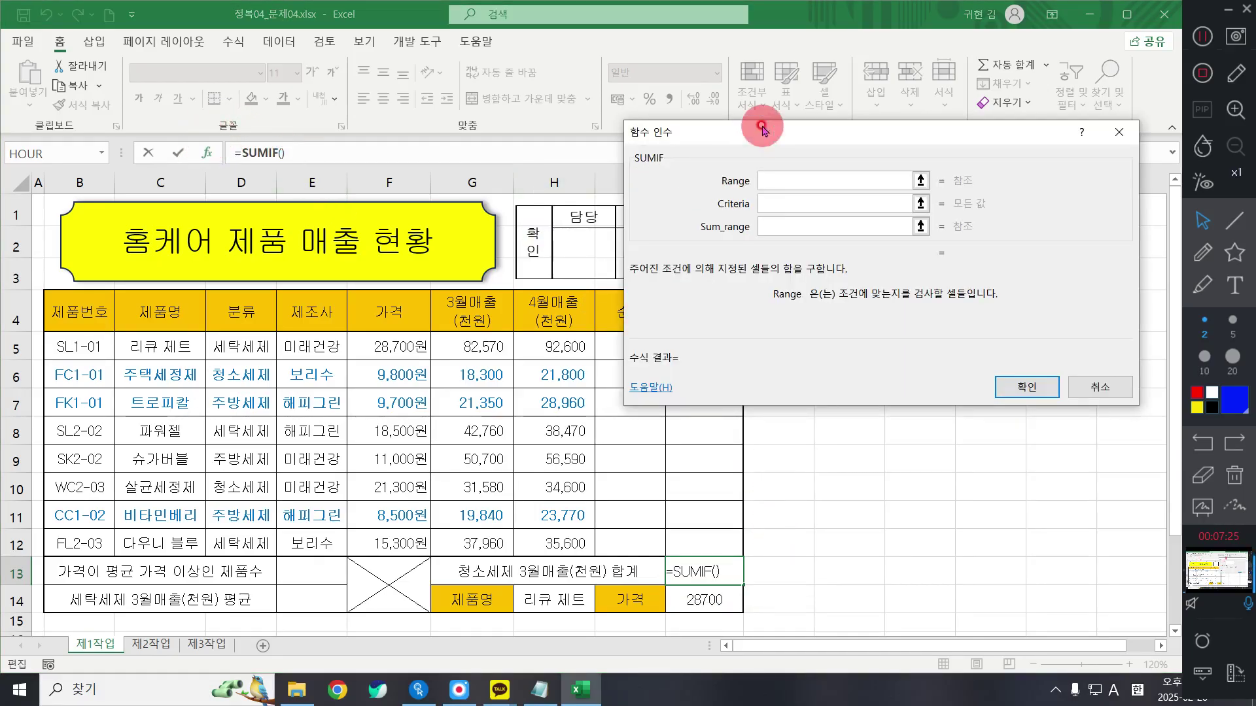
drag(779, 142, 817, 163)
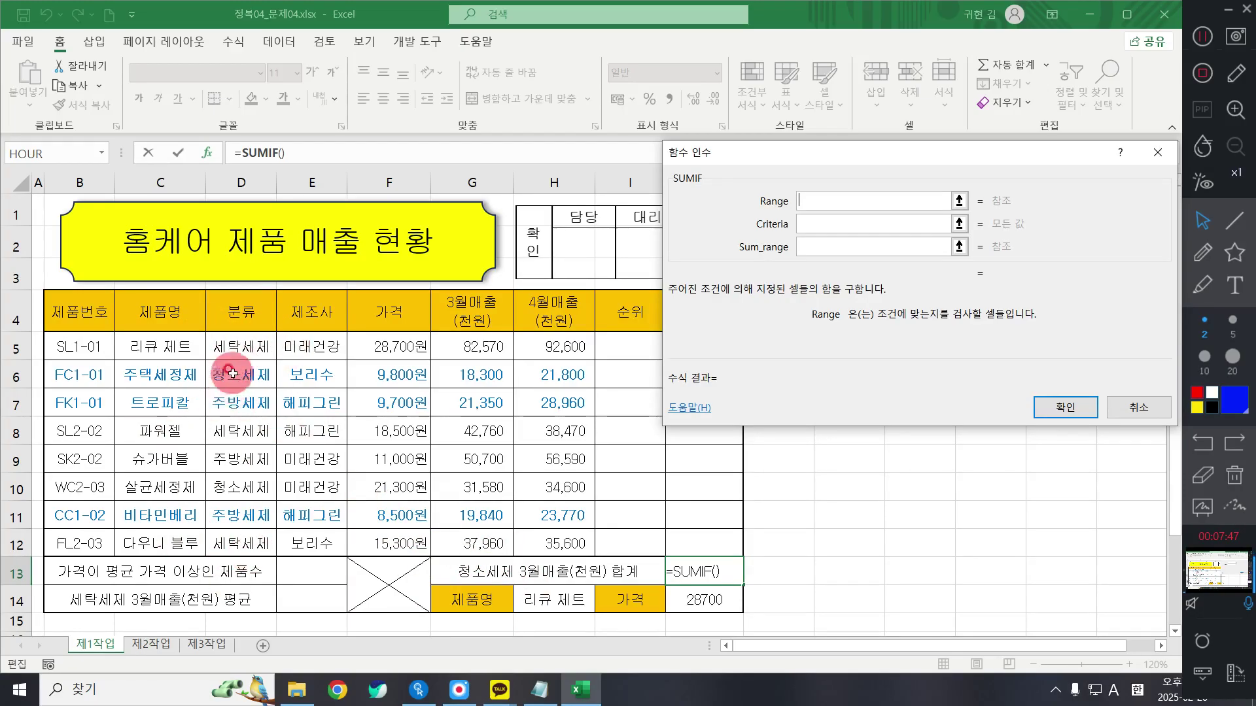
drag(256, 348, 250, 541)
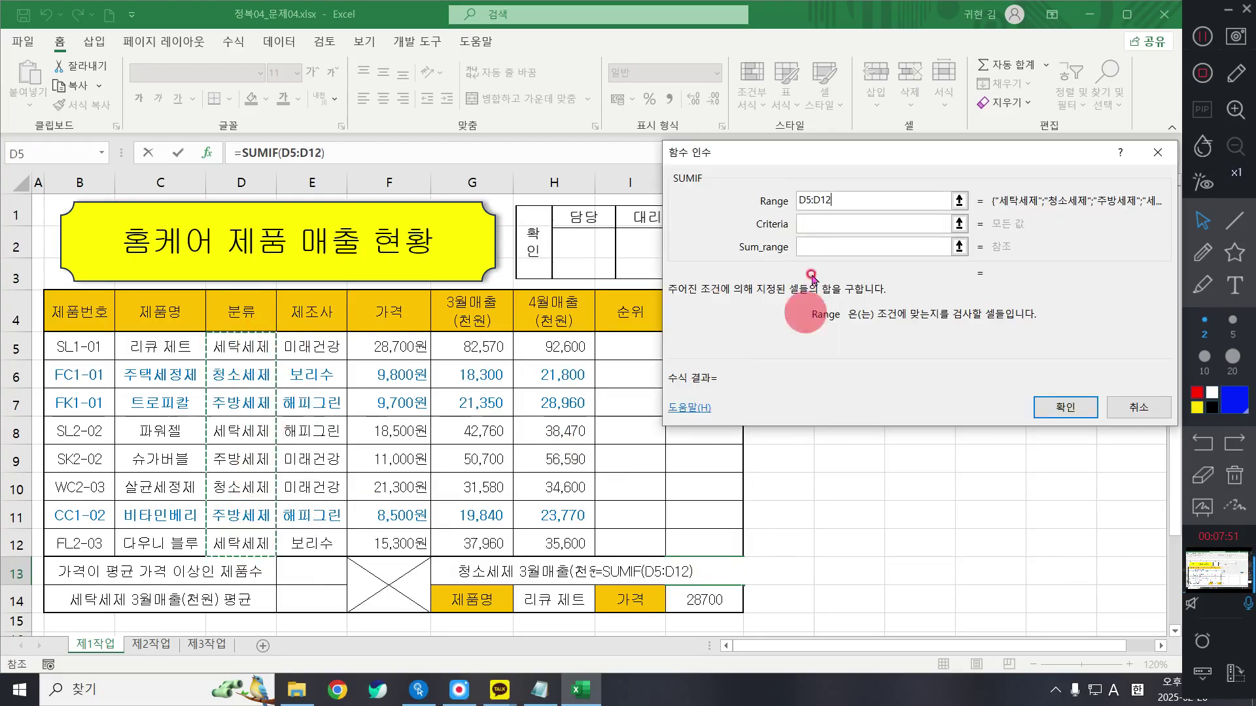
Set the SUMIF criteria to D6 and the sum range to the March sales G5:G12, and enter the formula in J13.
click(823, 224)
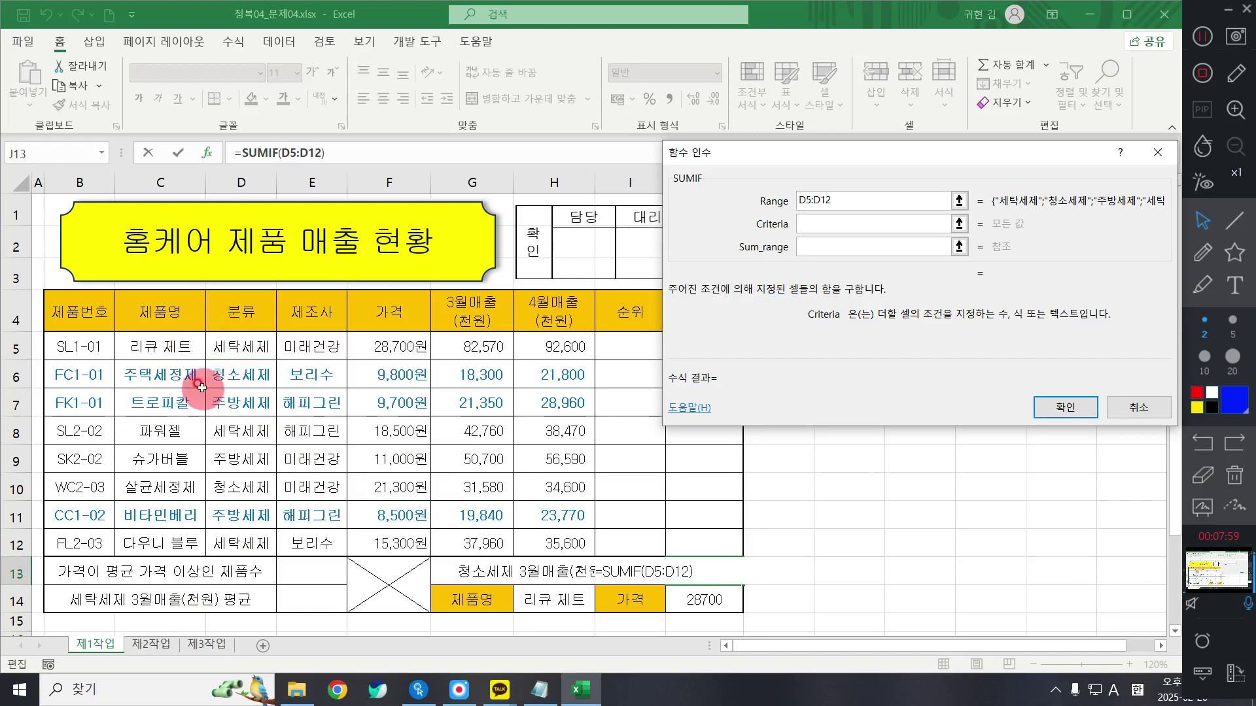
click(236, 376)
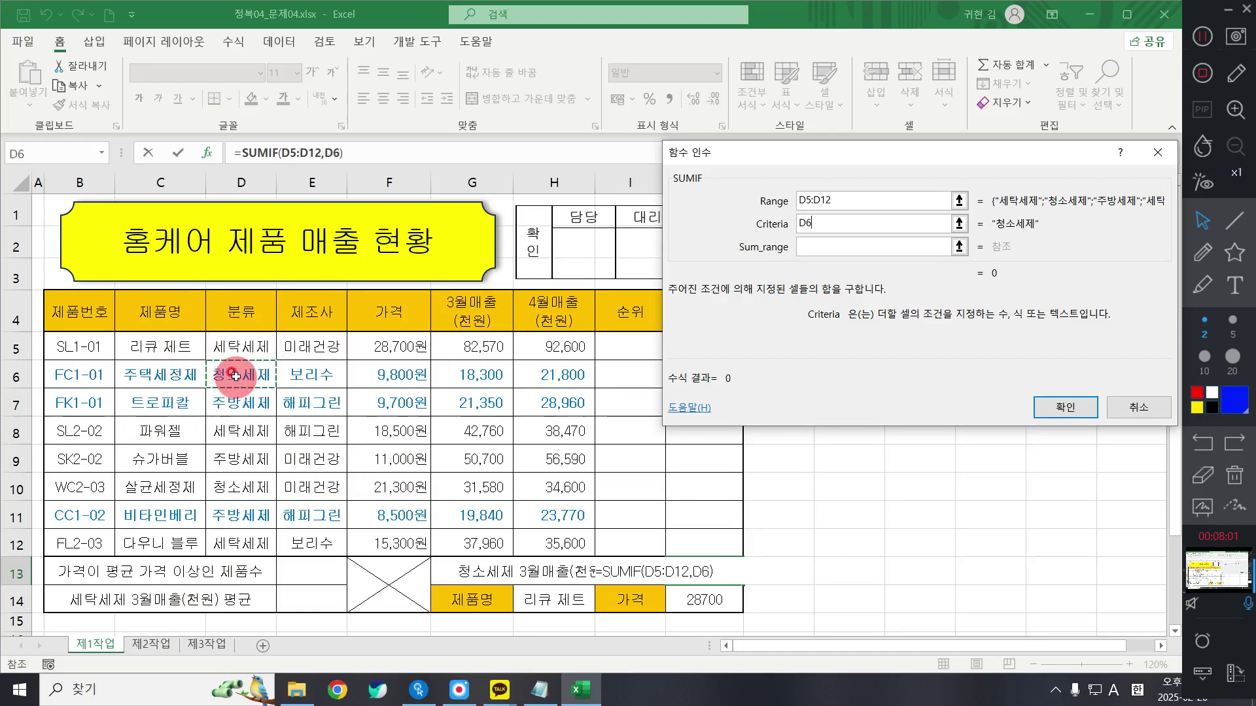
click(880, 247)
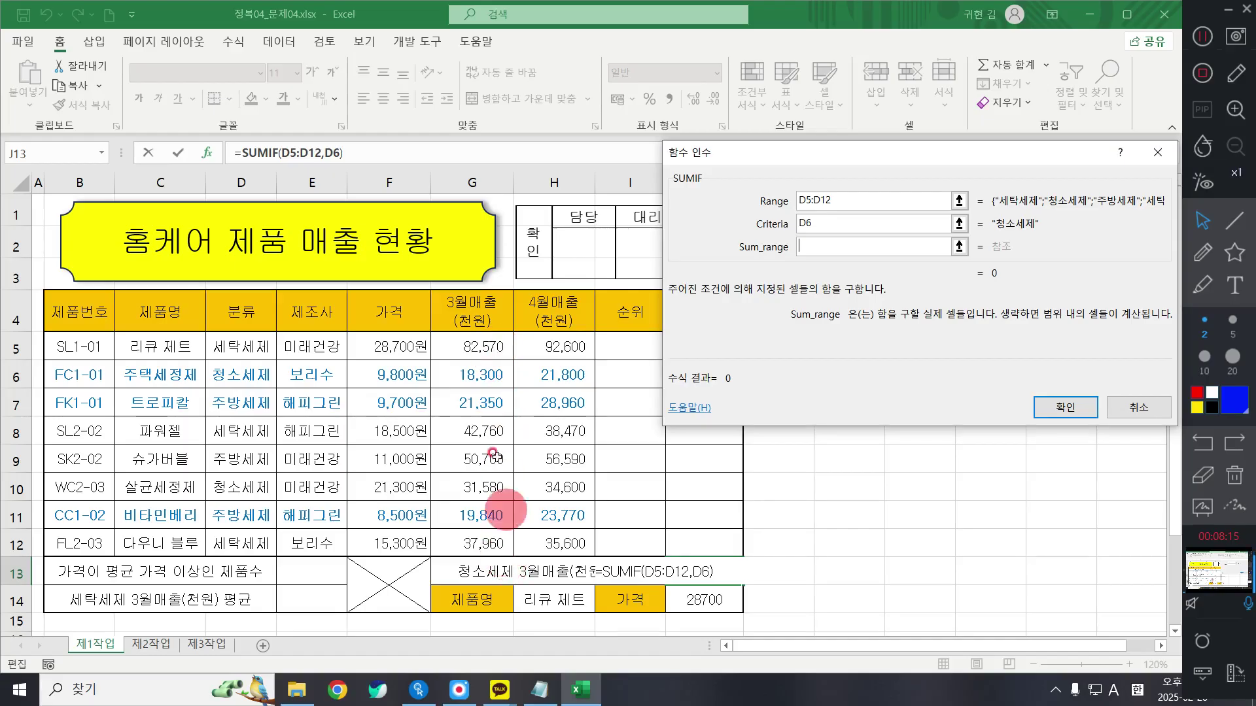
drag(474, 347, 488, 544)
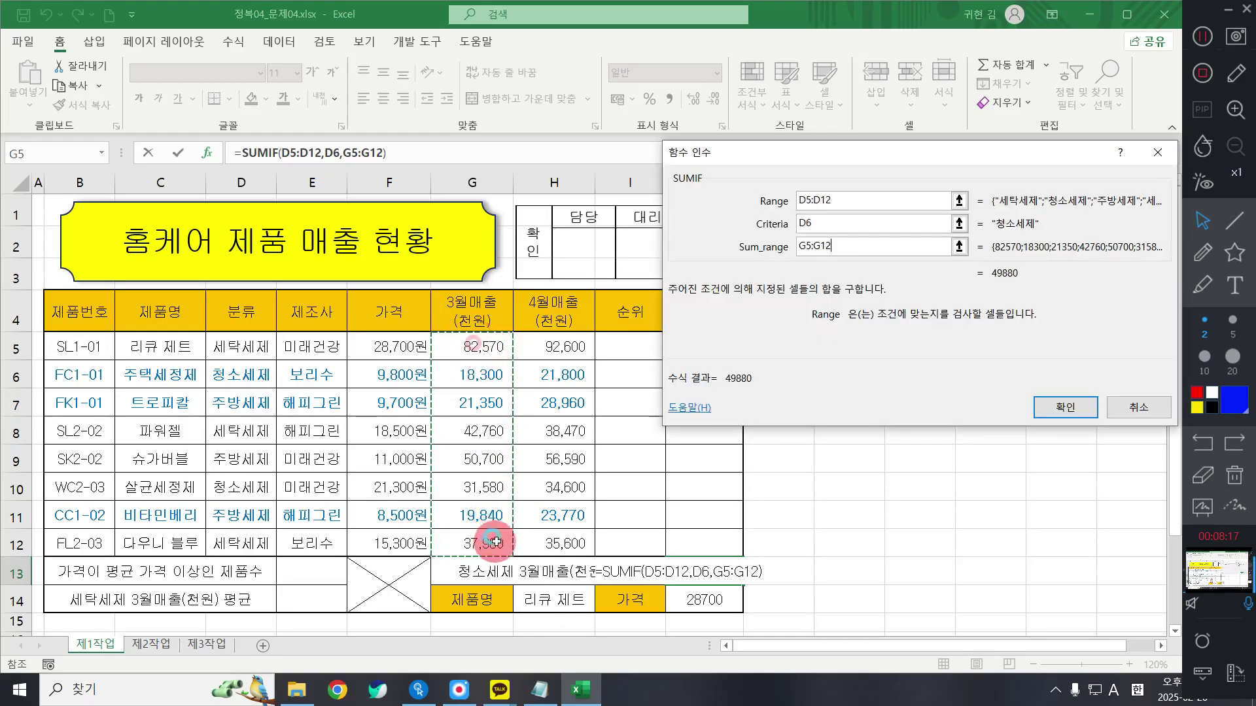
click(1074, 409)
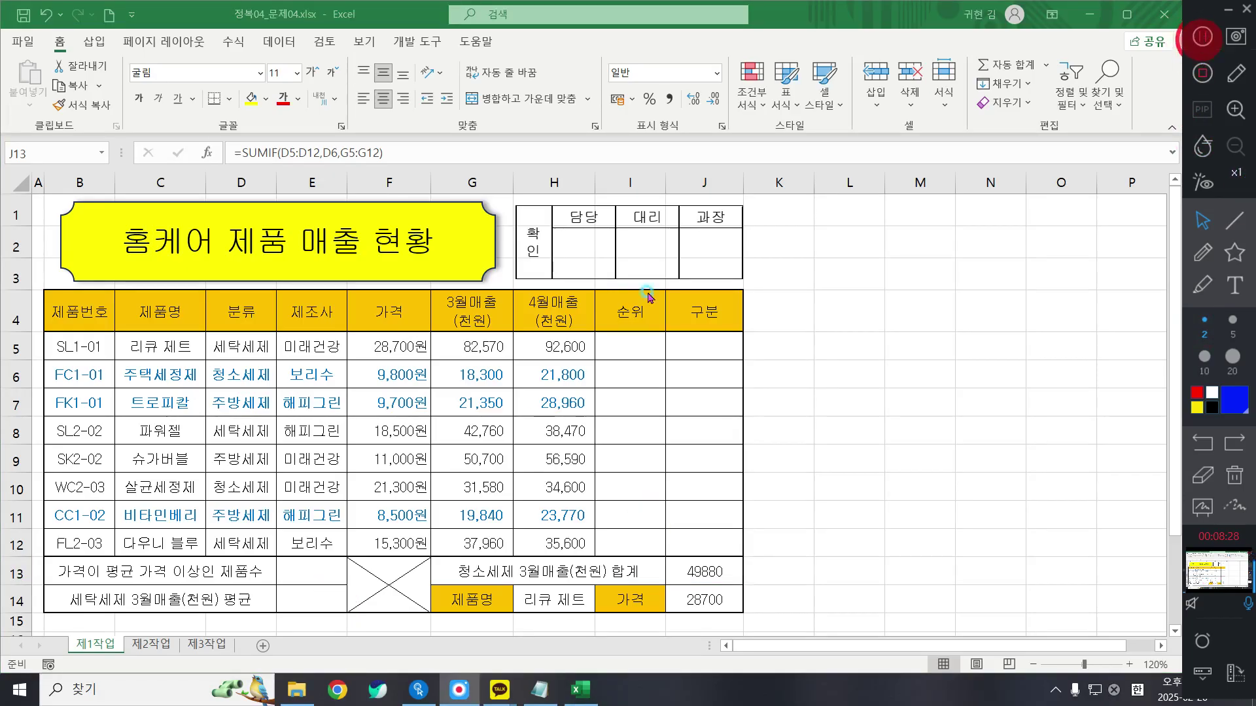
Start a DAVERAGE function in cell E14 for the 세탁세제 March sales average and open its function arguments.
click(311, 592)
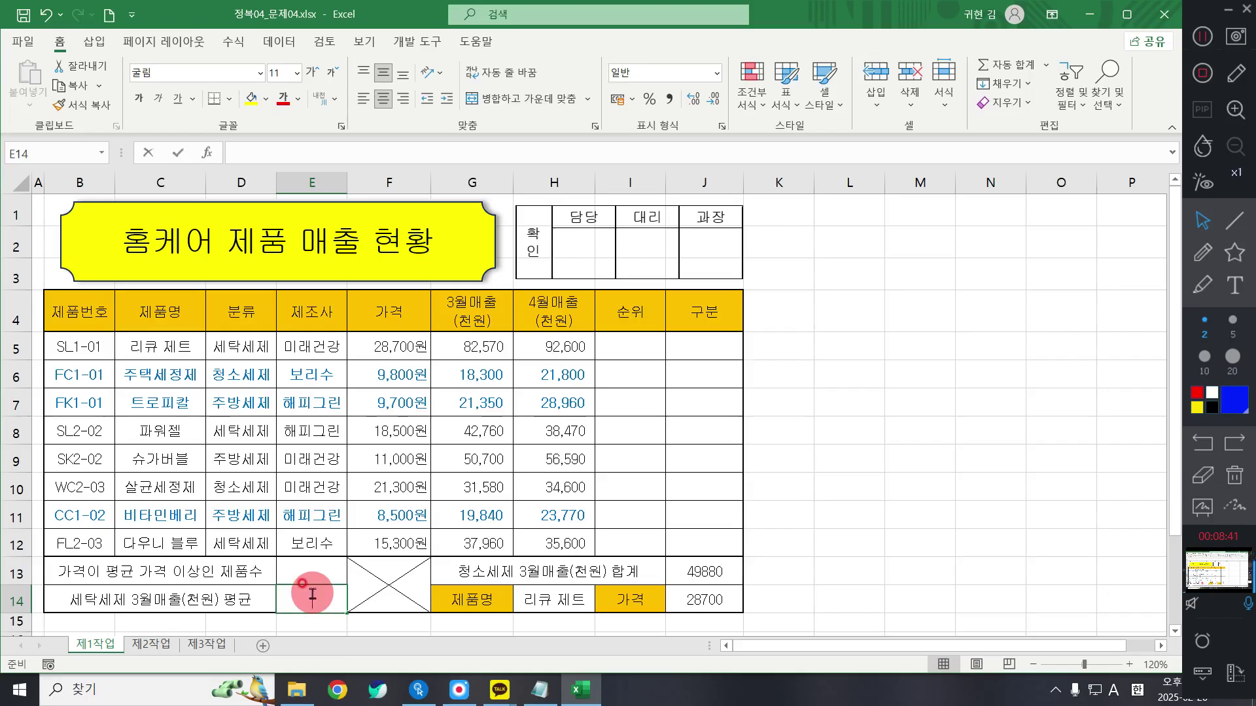
click(311, 593)
text(=)
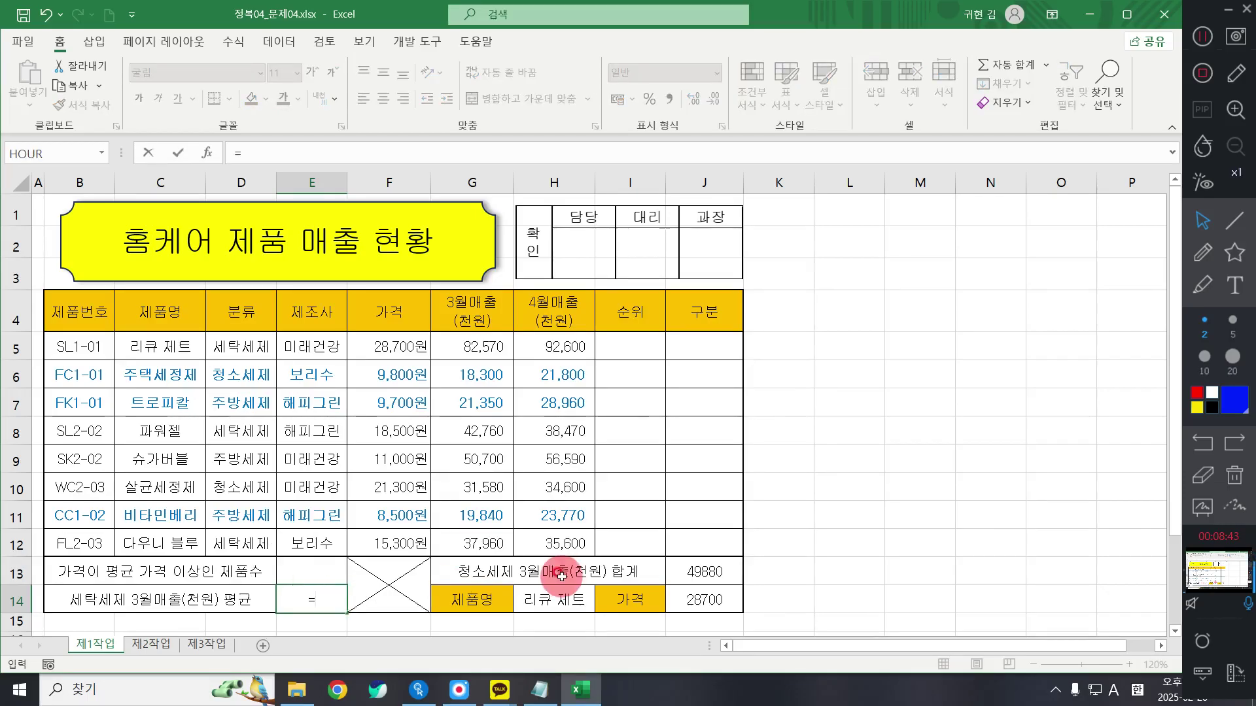
text(DA)
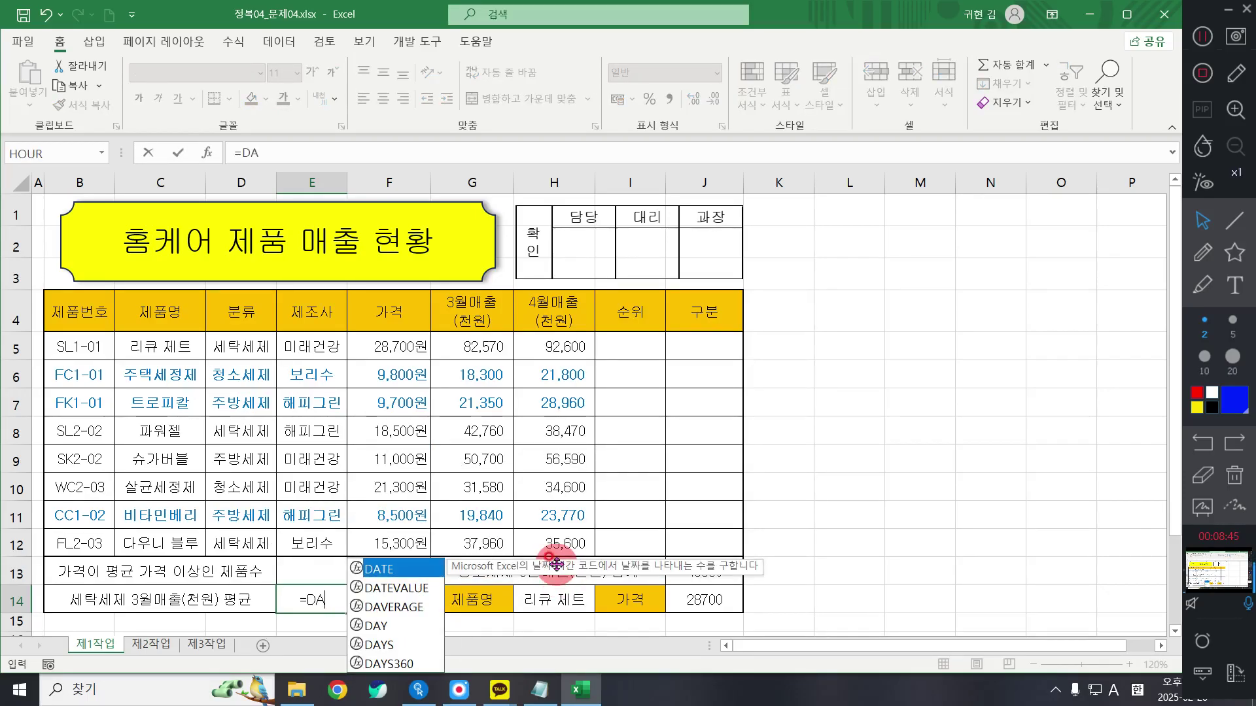
key(Down)
key(Down)
key(Tab)
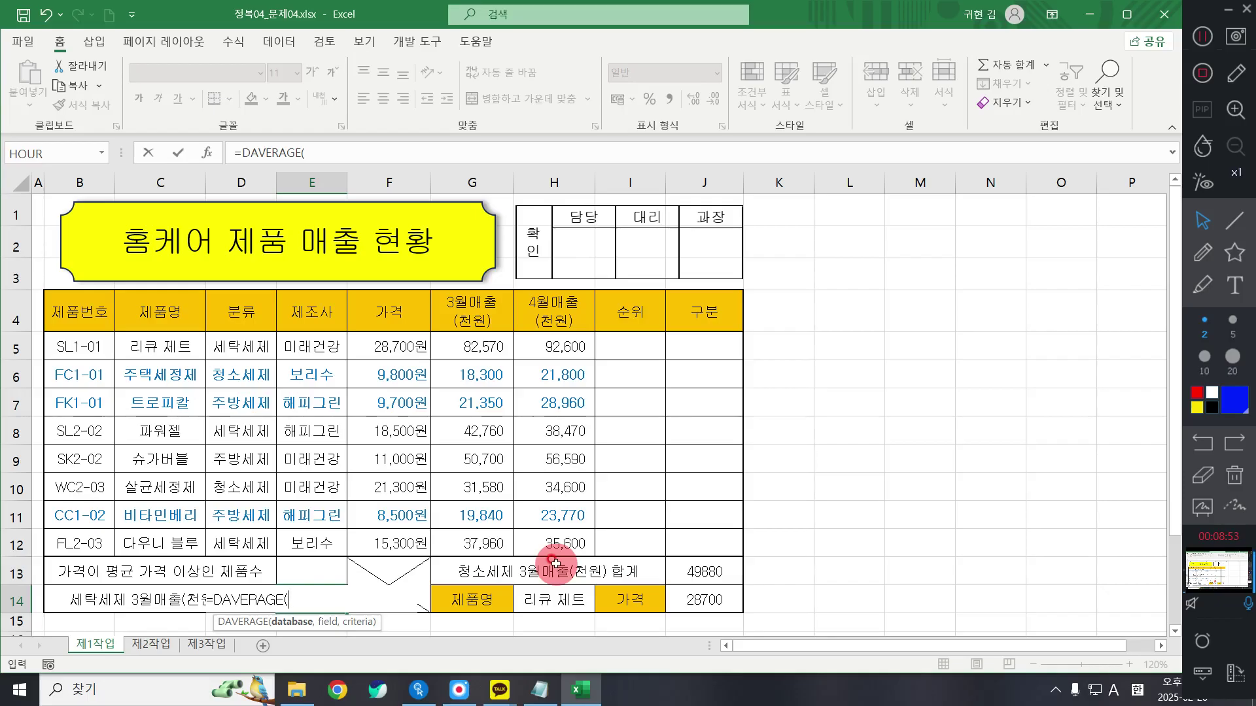
click(208, 152)
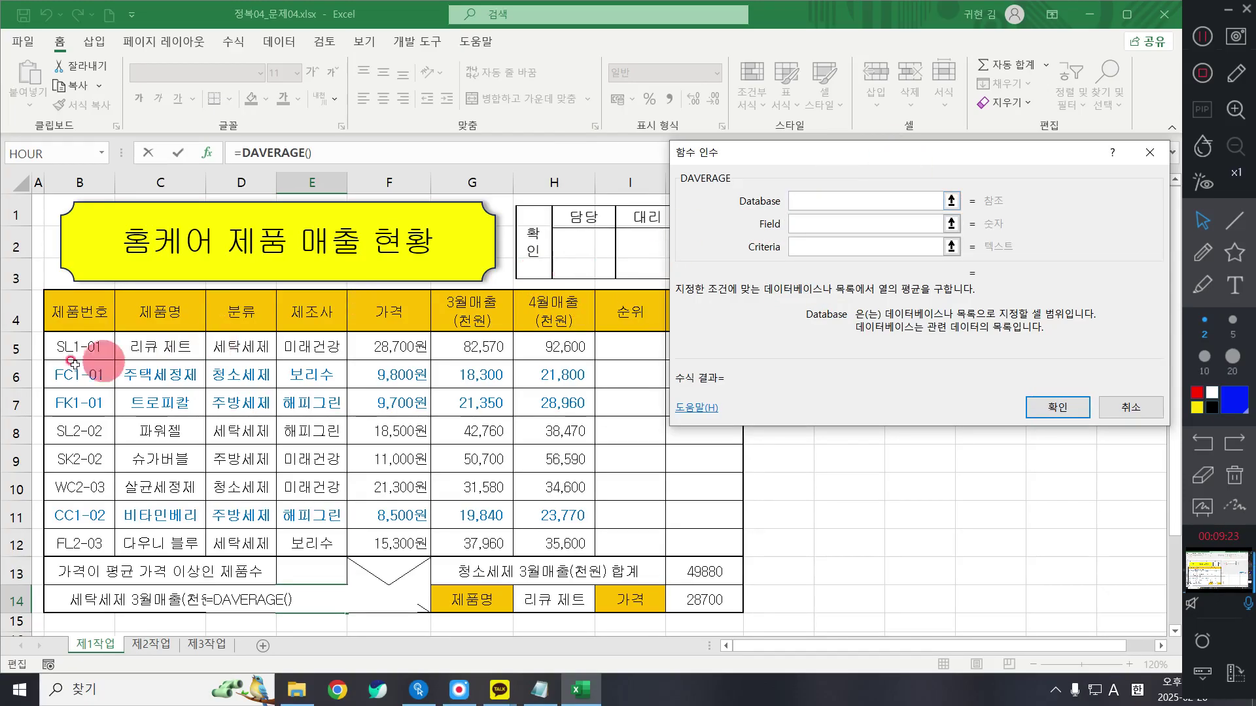
Set the DAVERAGE database to B4:H12, field to G4 and criteria to D4:D5, and enter the formula in E14.
drag(72, 314, 545, 534)
click(827, 244)
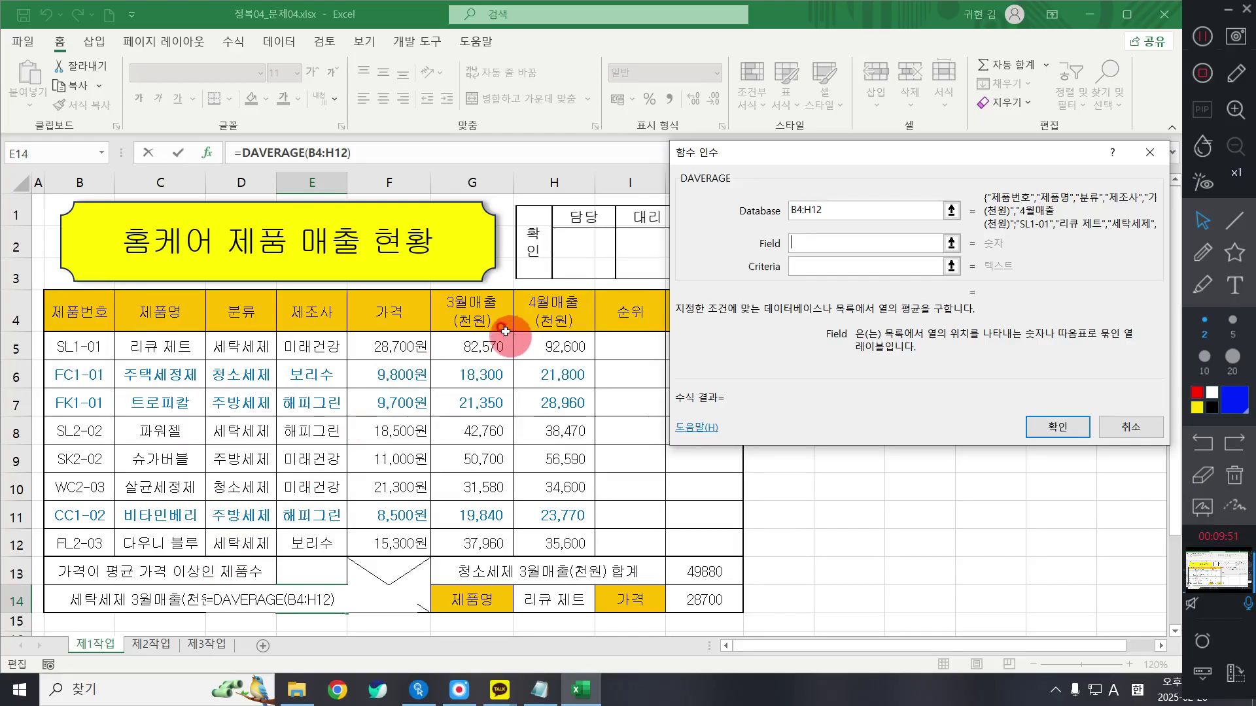
click(489, 304)
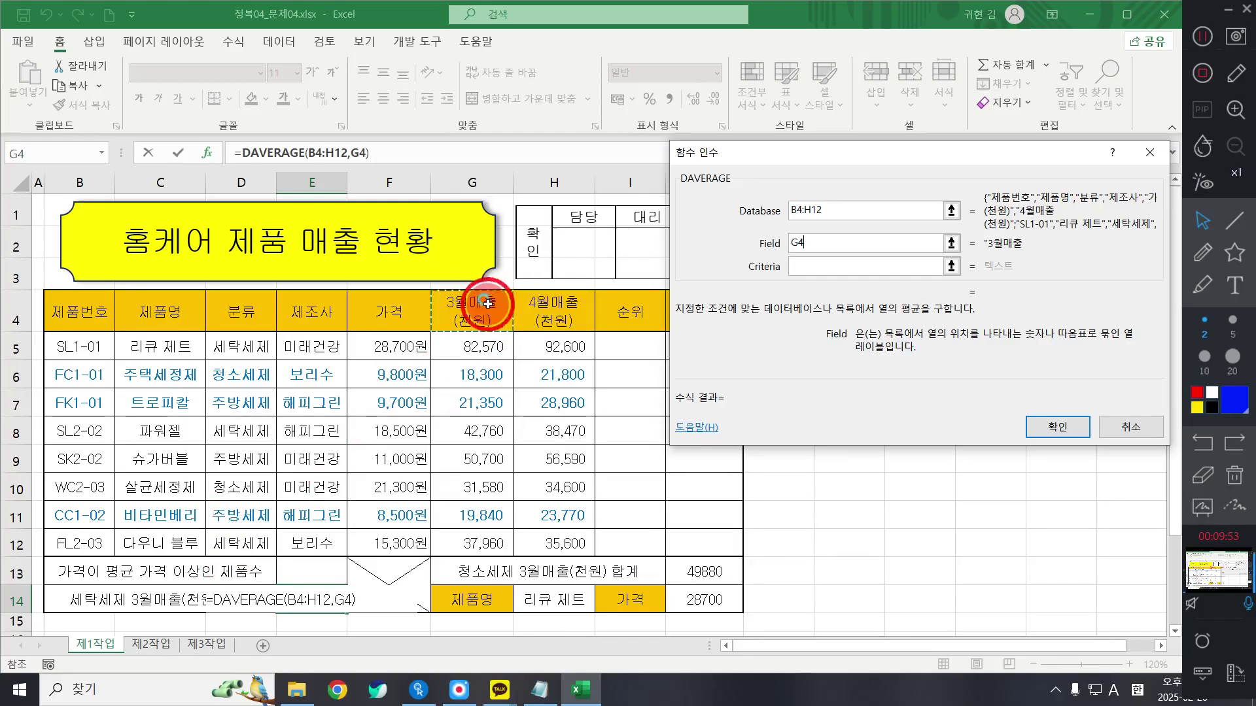
click(801, 266)
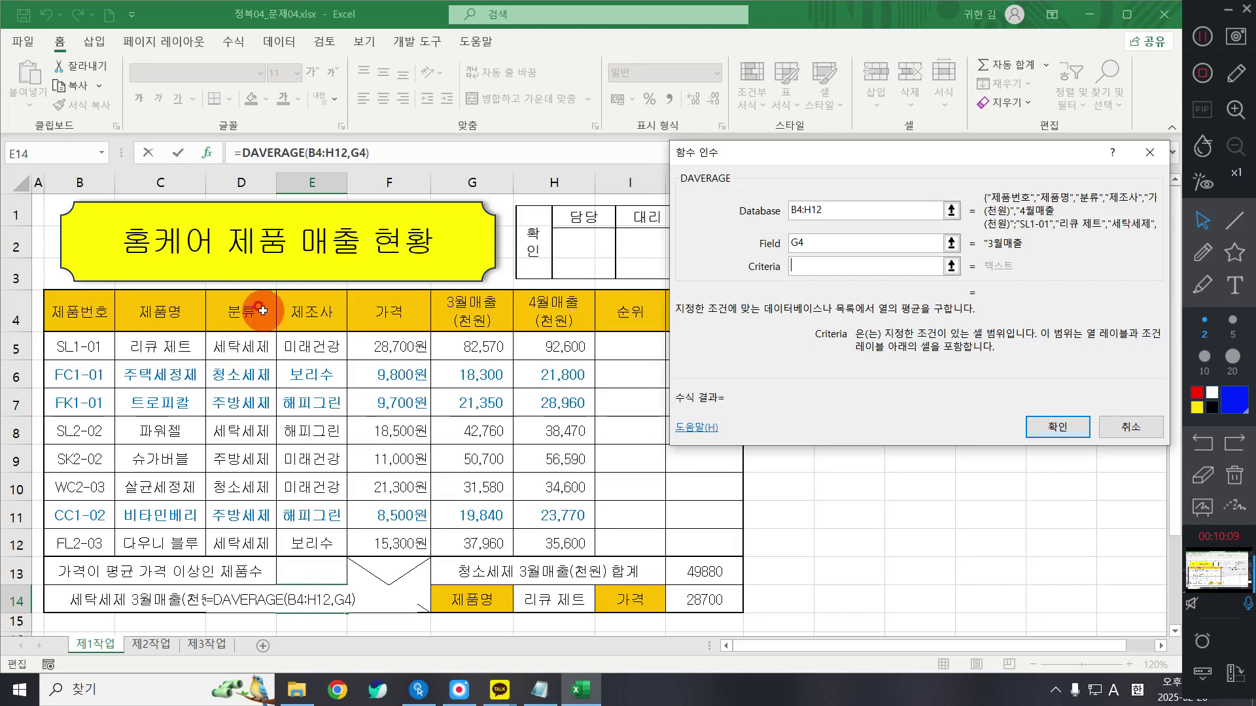
drag(261, 312, 265, 350)
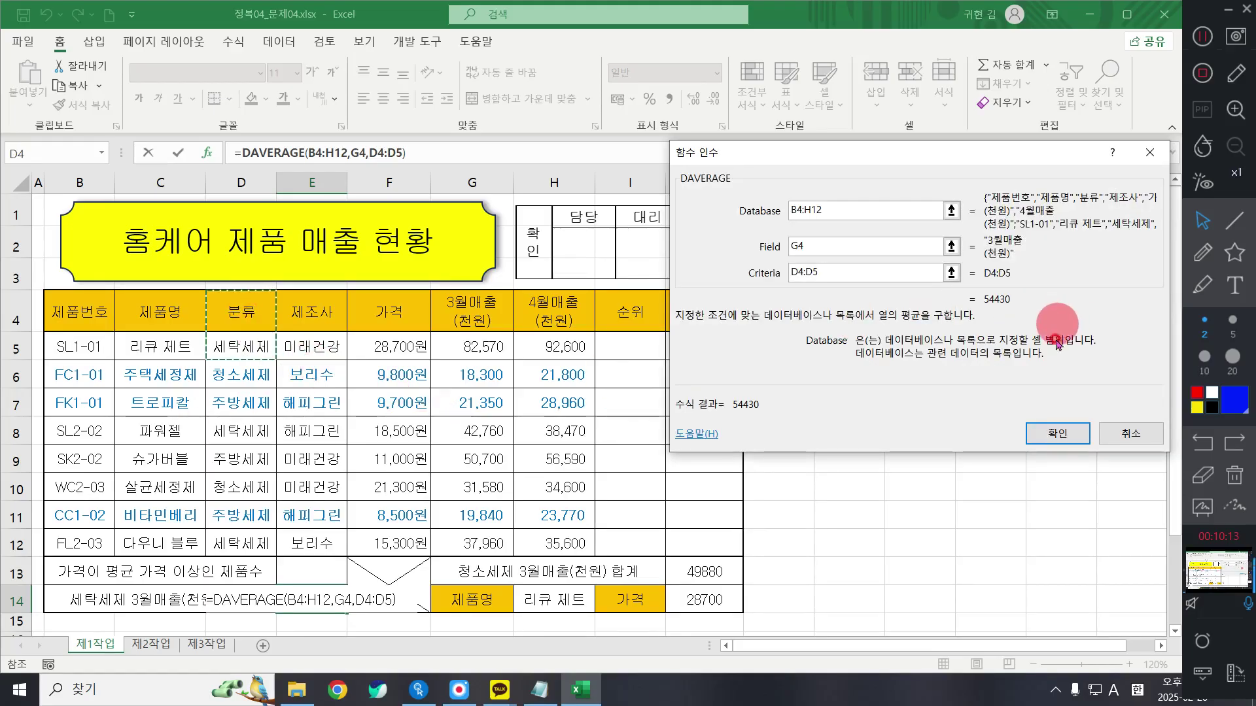
click(1057, 433)
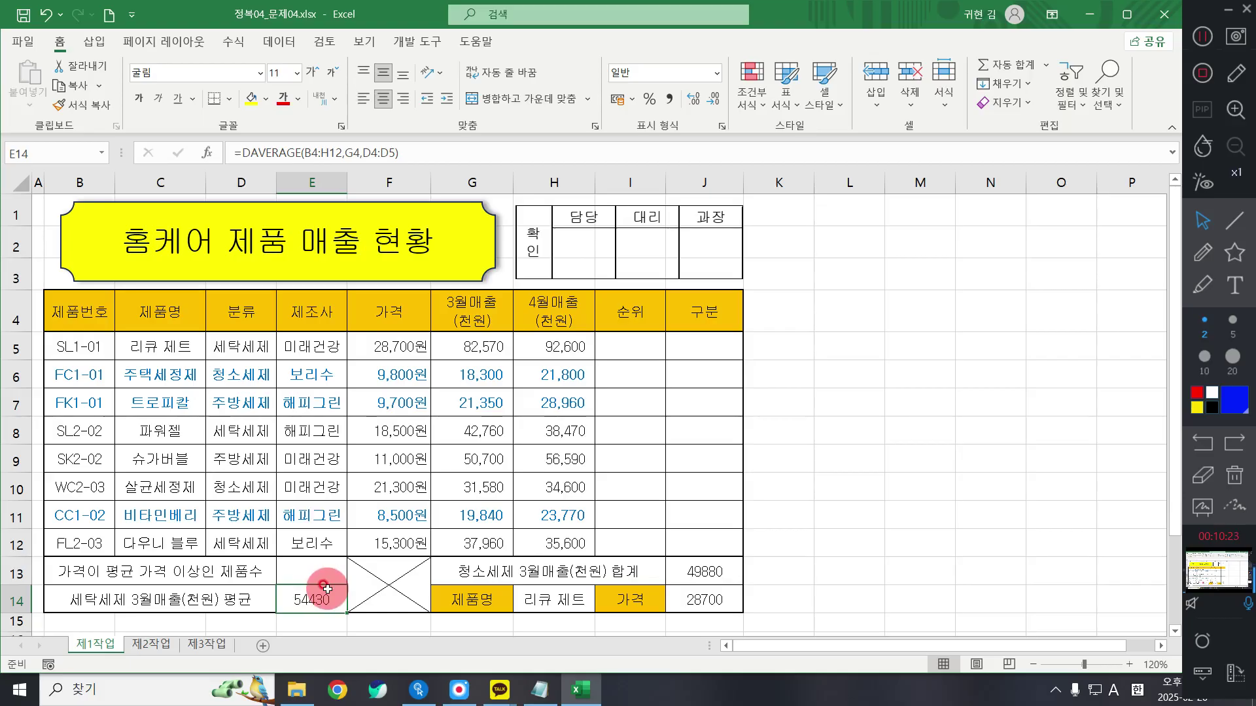
Select the product count cell E13, switch to the Notepad window and delete all of its existing notes.
click(320, 568)
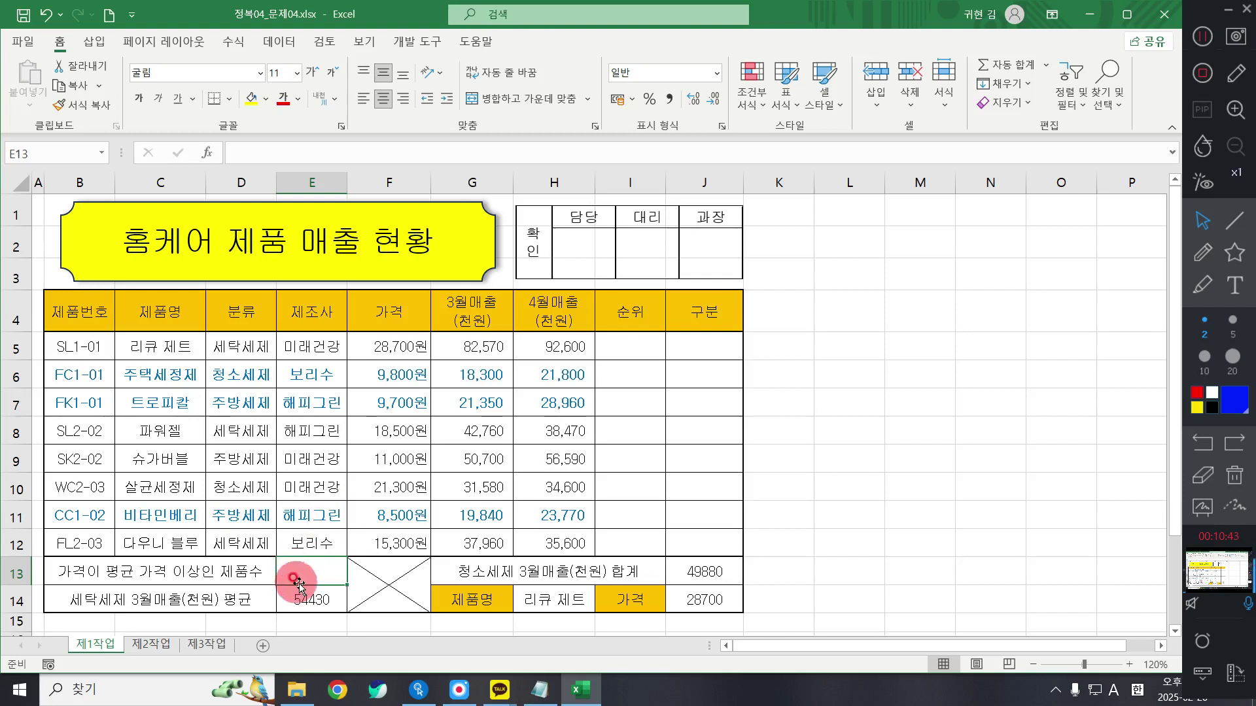
click(550, 692)
click(689, 363)
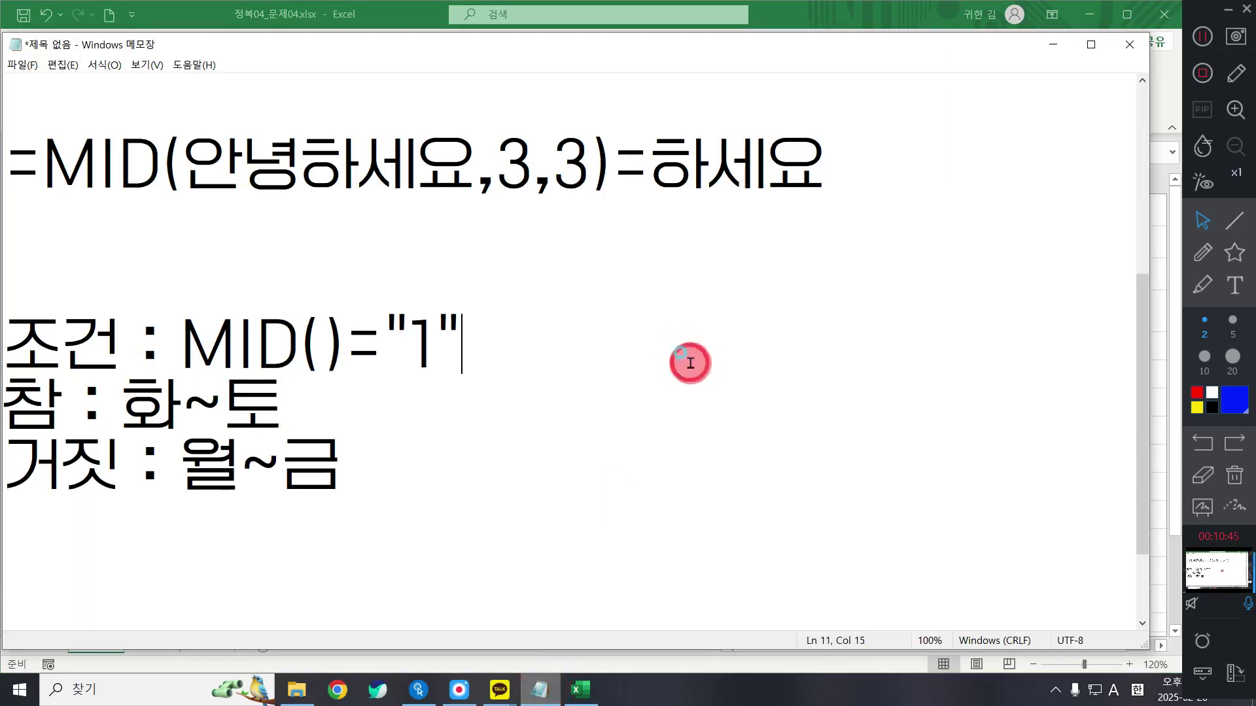
key(ctrl+a)
key(Delete)
Write the note line "COUNIF : 조건의 개수" at the start of the empty document.
text(CO)
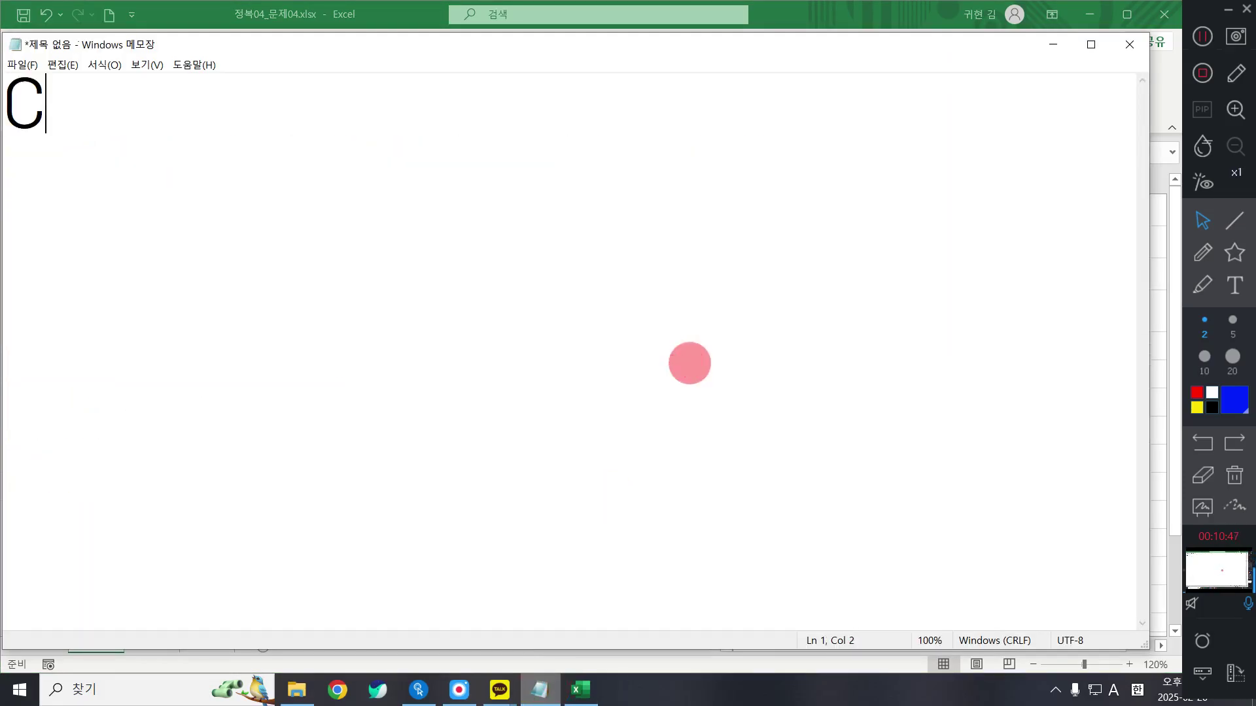
key(BackSpace)
key(BackSpace)
text(COUN)
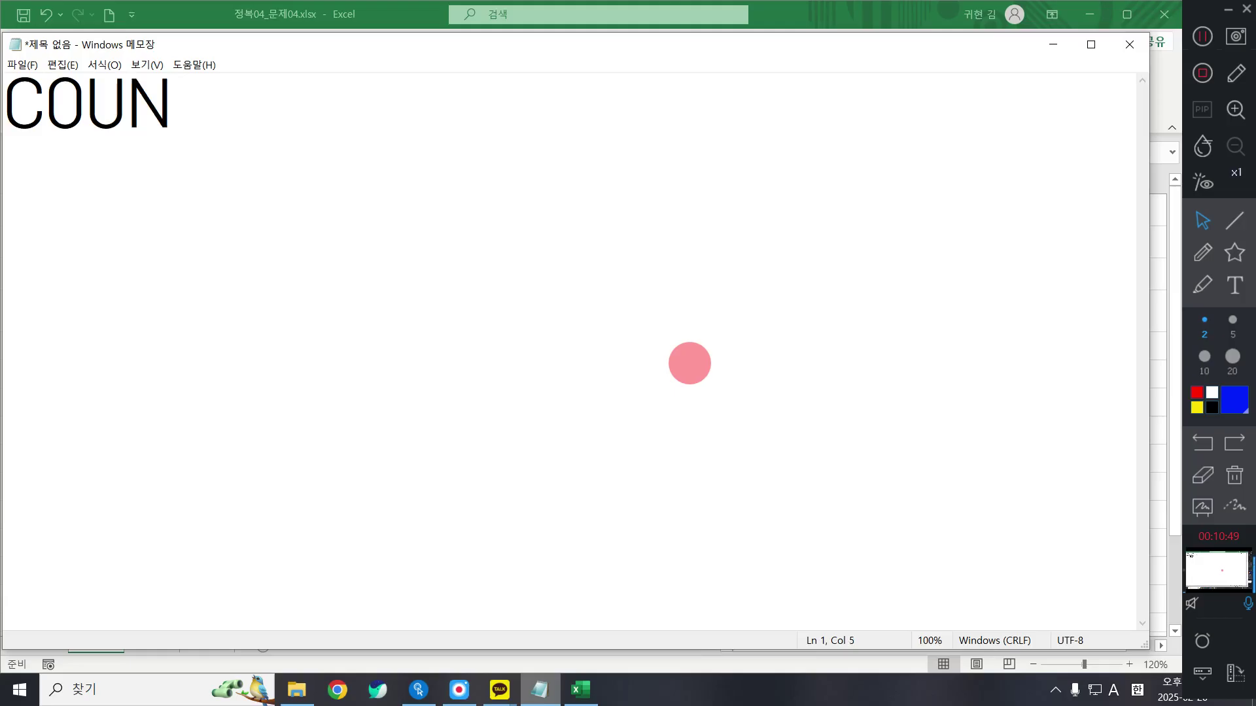
text(IF I:)
key(BackSpace)
key(BackSpace)
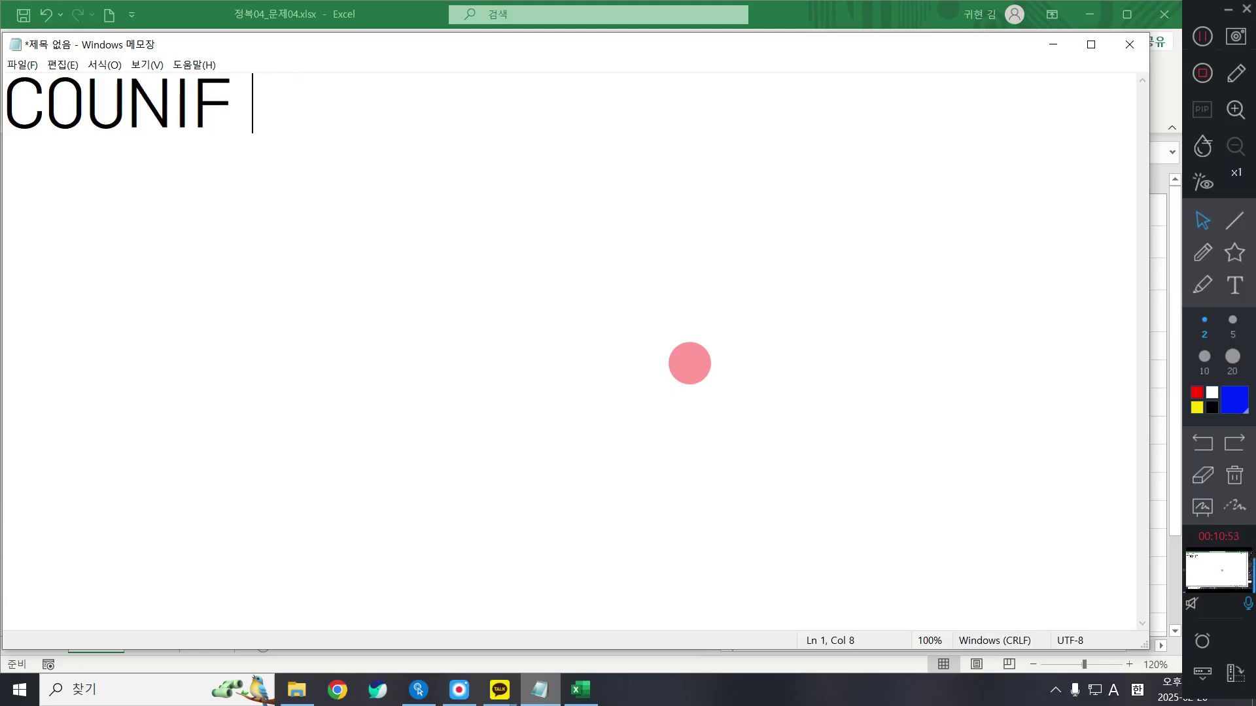
text(: WH)
key(BackSpace)
key(BackSpace)
key(Hangul)
text(조거)
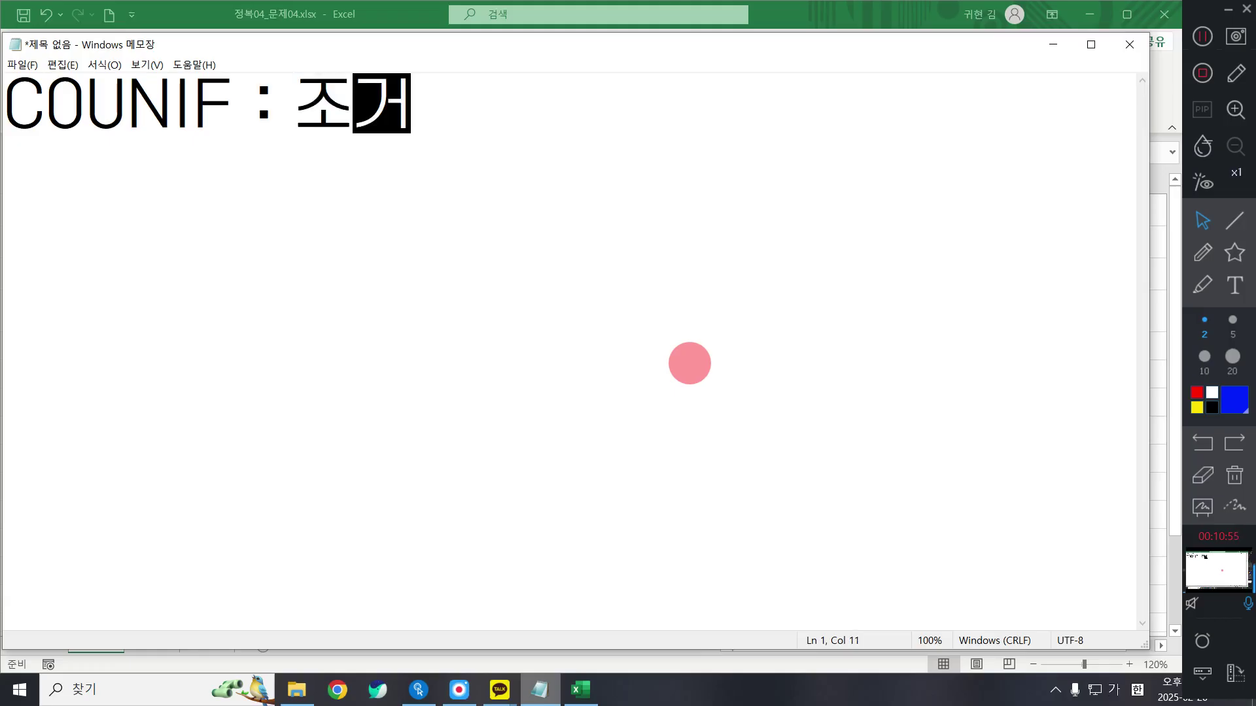
text(ㄴ의 개수)
key(Return)
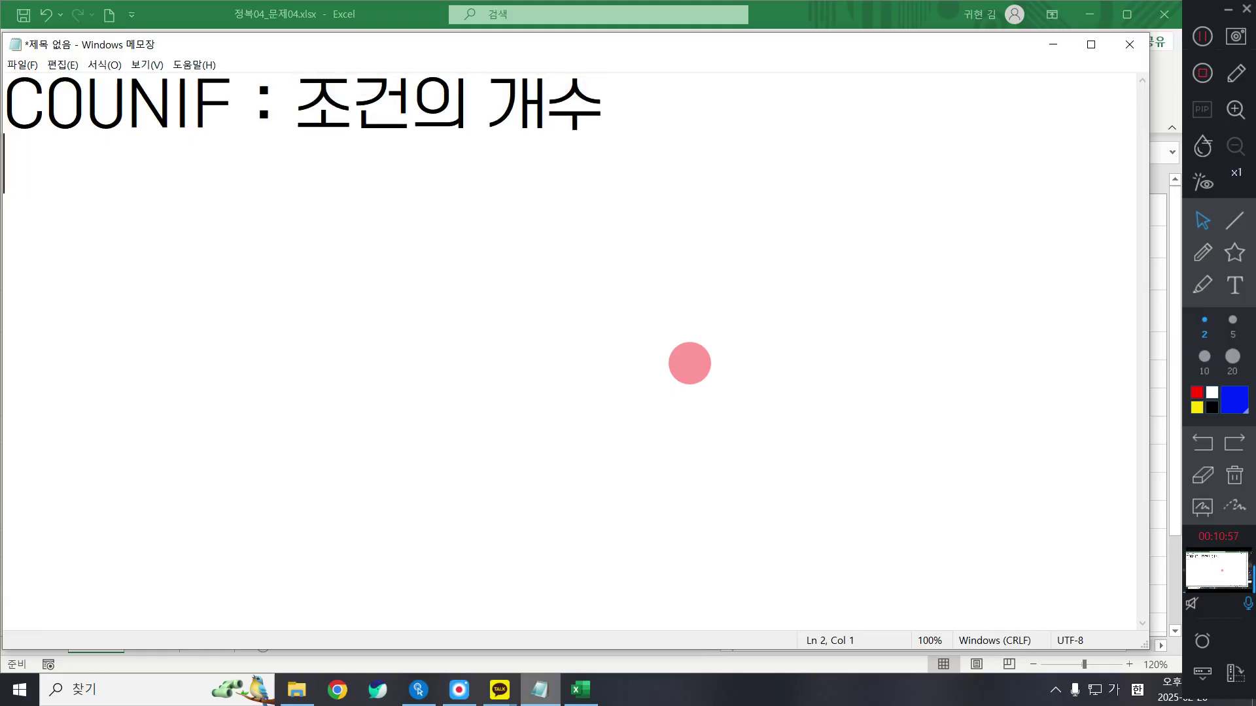
Add the note line "AVERAGE : 평균" below the first line, followed by a blank line.
key(Hangul)
text(AC)
key(BackSpace)
text(VERAGE )
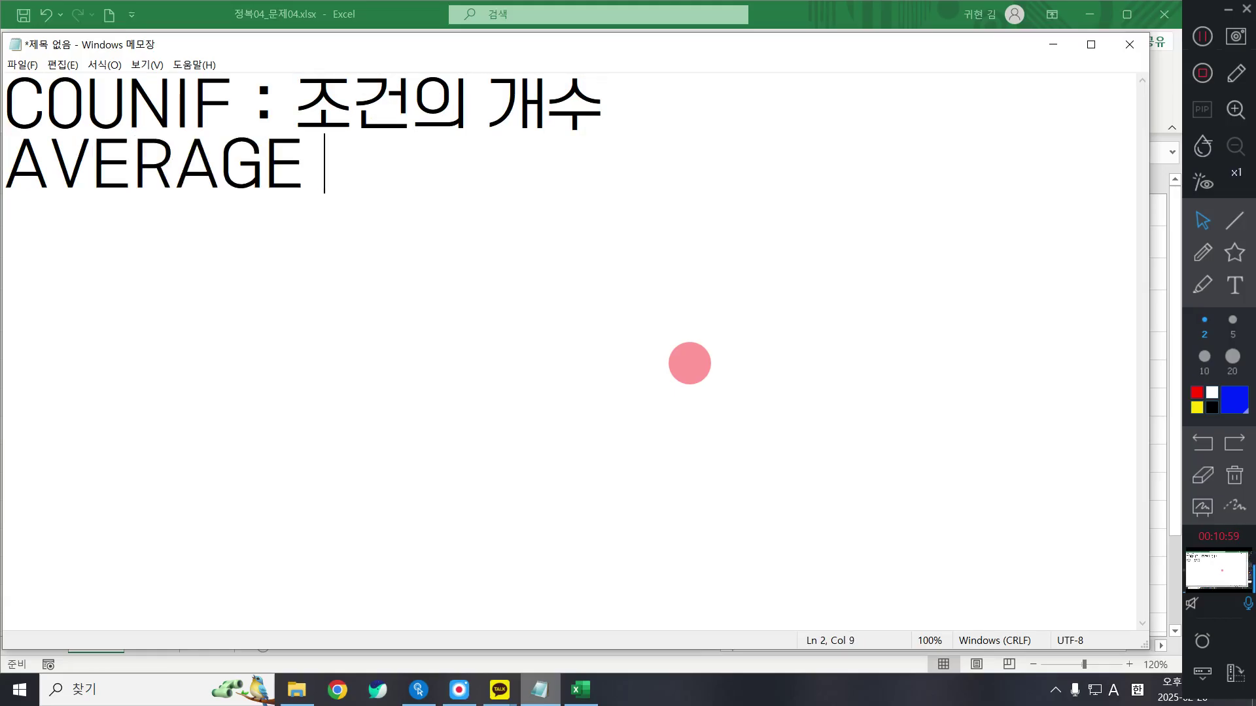
text(: VUD)
key(BackSpace)
key(BackSpace)
key(BackSpace)
key(Hangul)
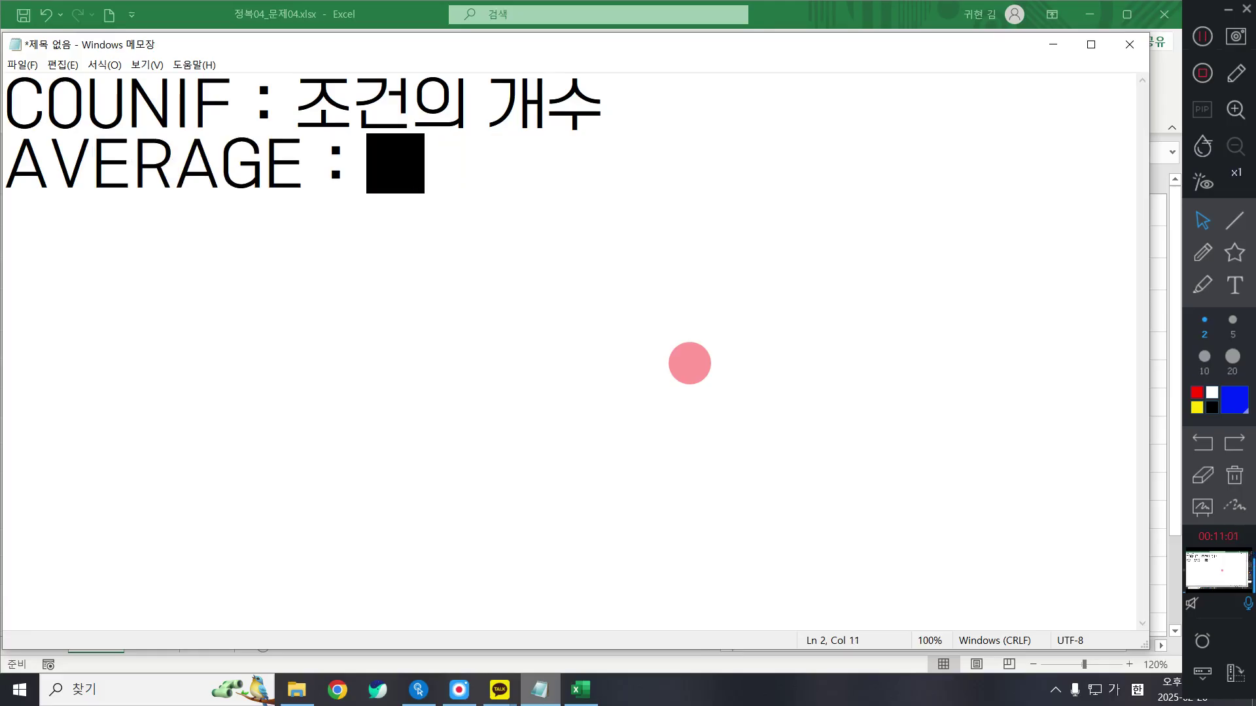
text(평균)
key(Return)
key(Return)
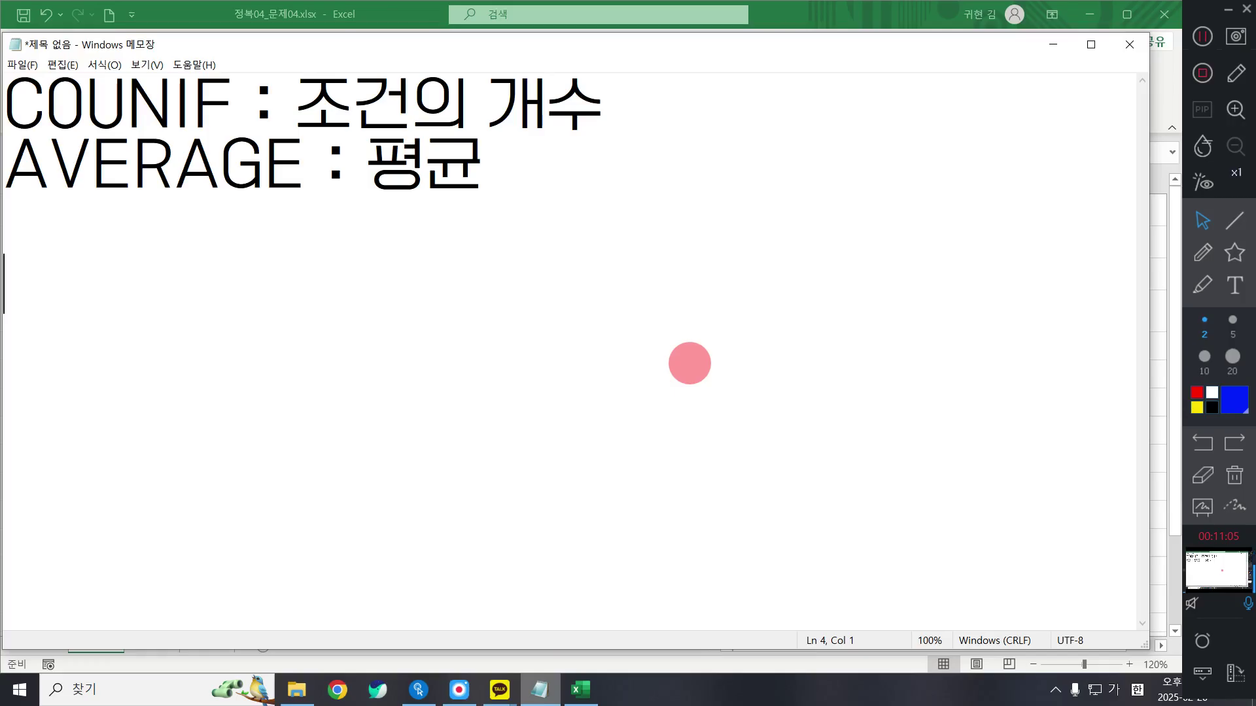
Write the question "가격이 평균 가격 이상인 제품 몇개?" below the function notes, followed by a blank line.
text(가격)
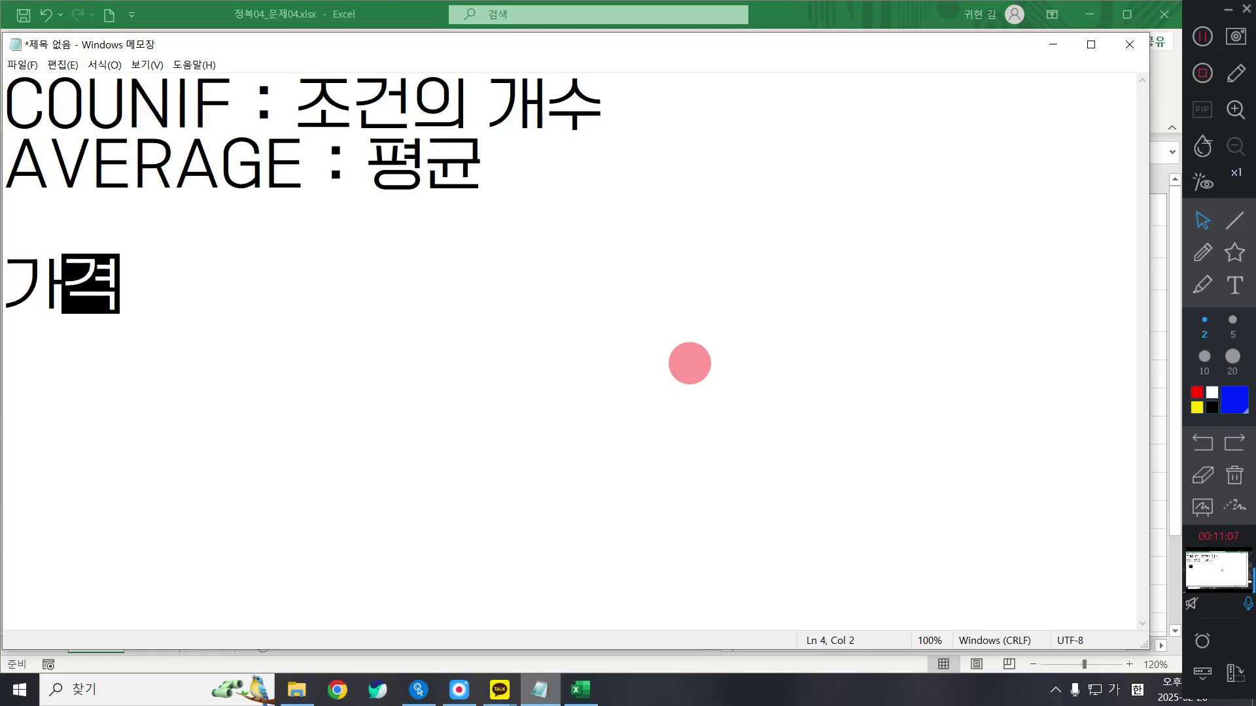
text(이 평균 ㄱ)
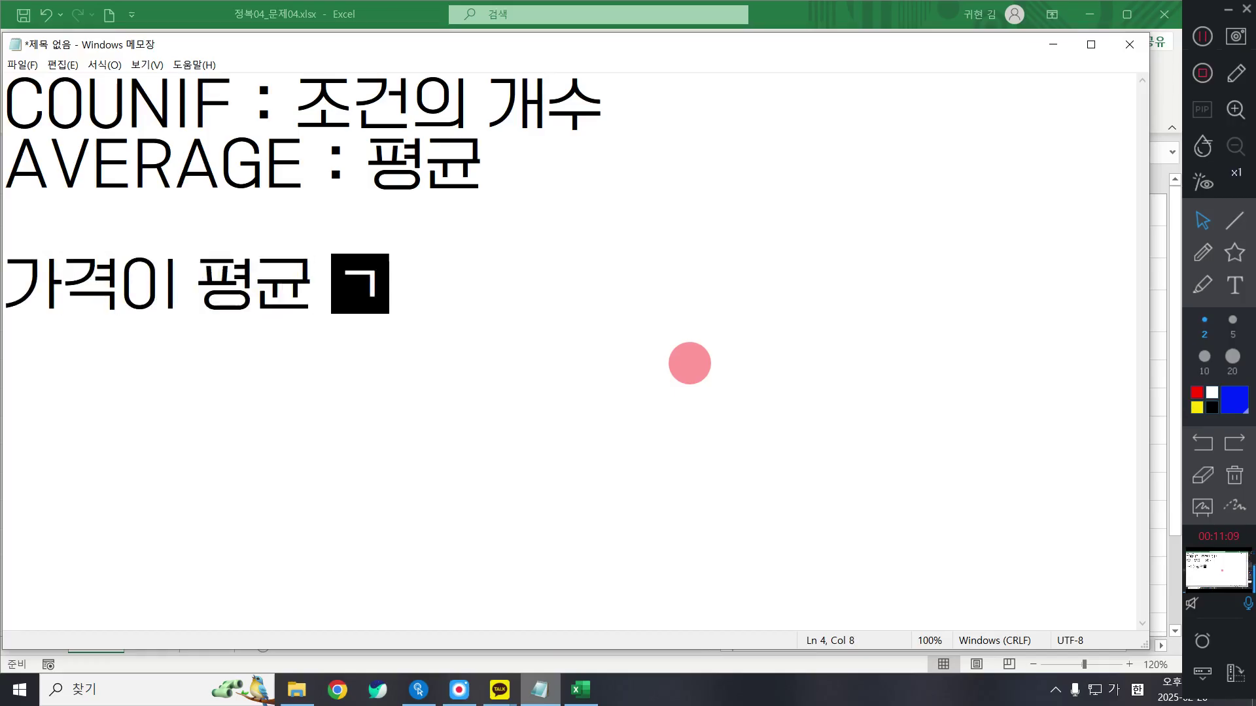
text(가격 이상이)
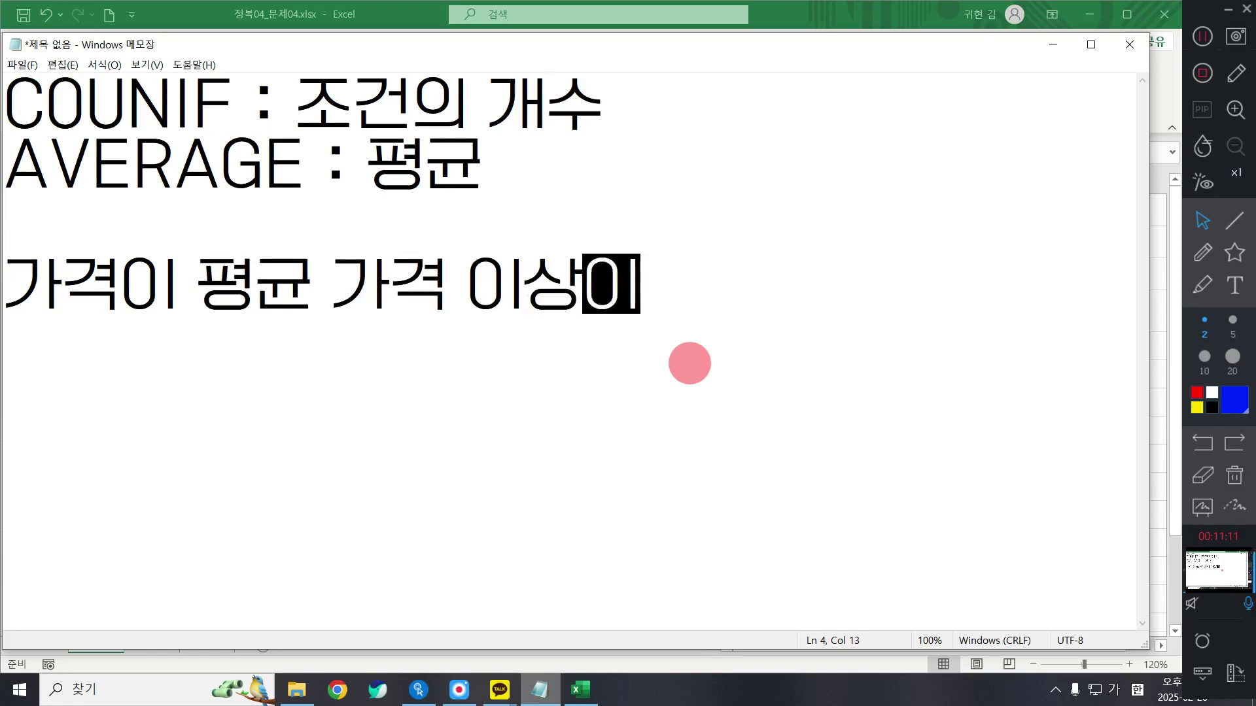
text(인 제품 )
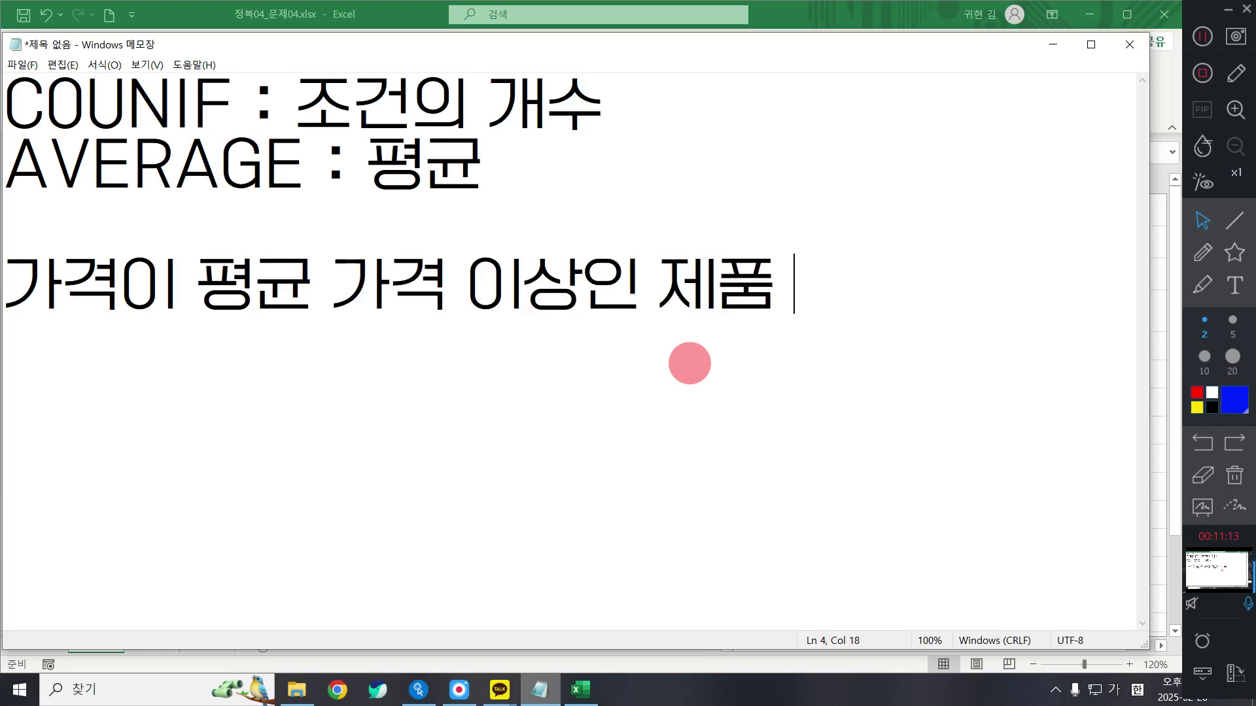
text(몇개?)
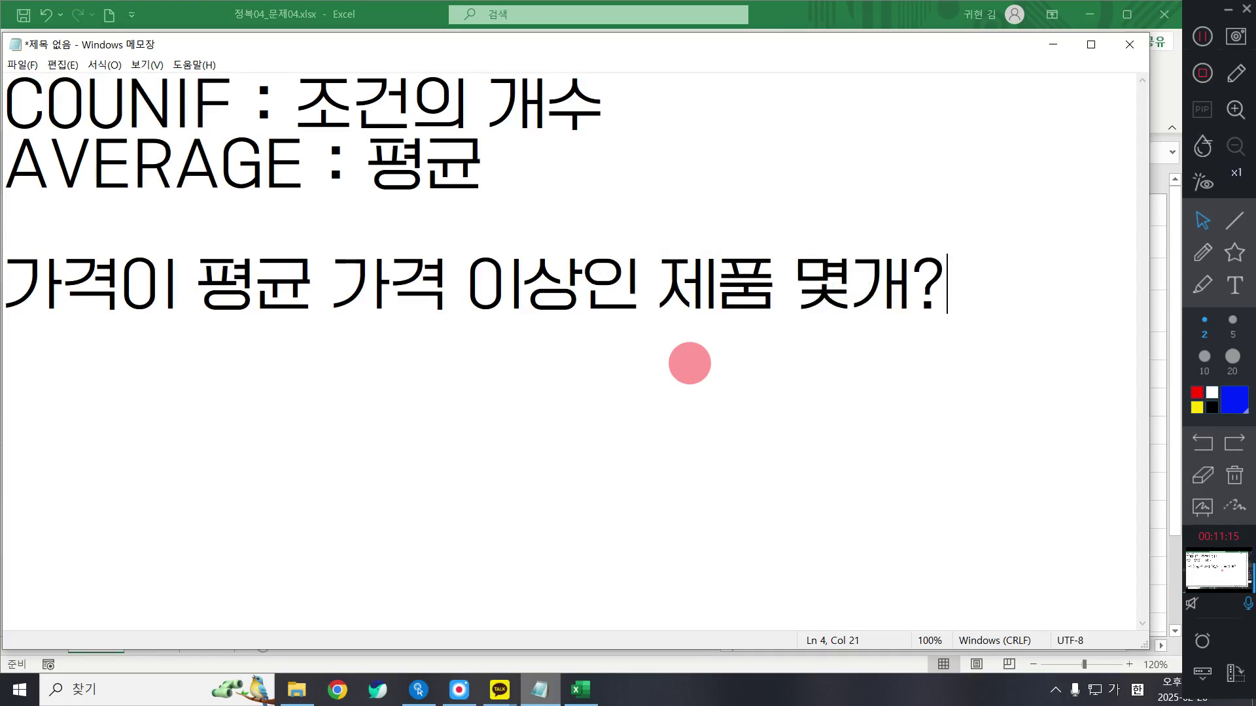
key(Return)
key(Return)
Write the formula outline "COUNTIF(범위,조건)" below the question about the average price.
key(Hangul)
text(COUN)
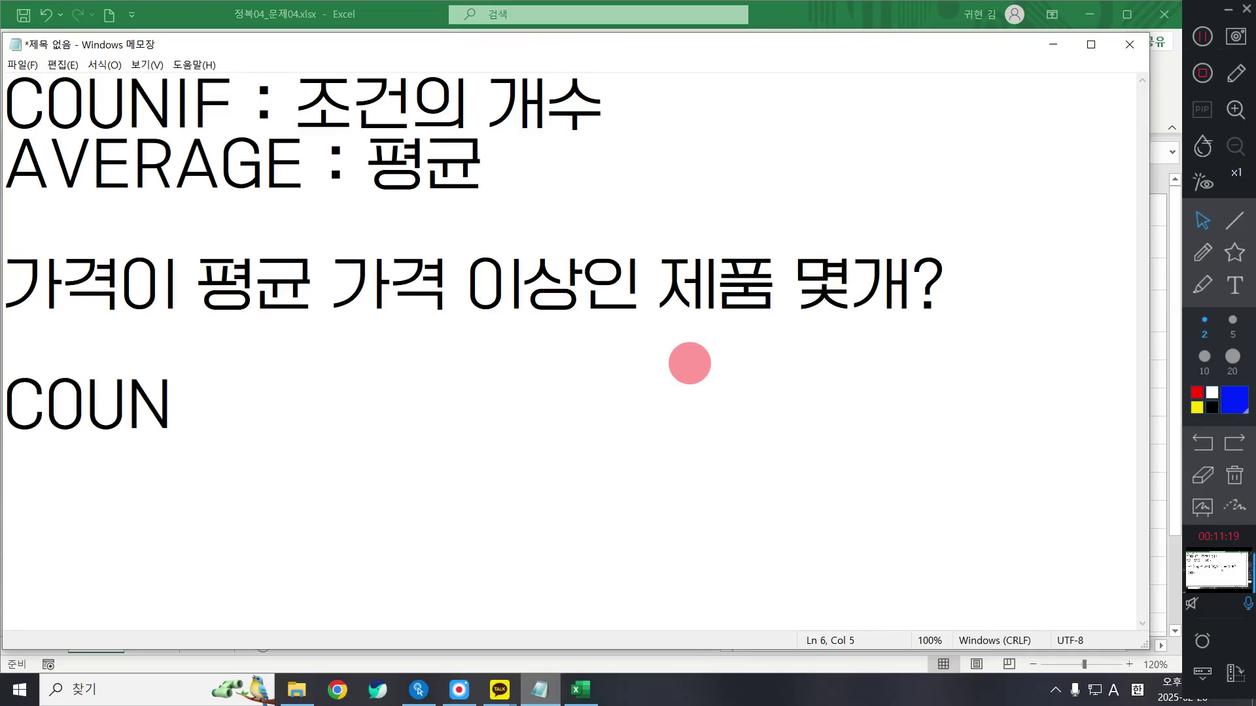
text(TIF()
key(Hangul)
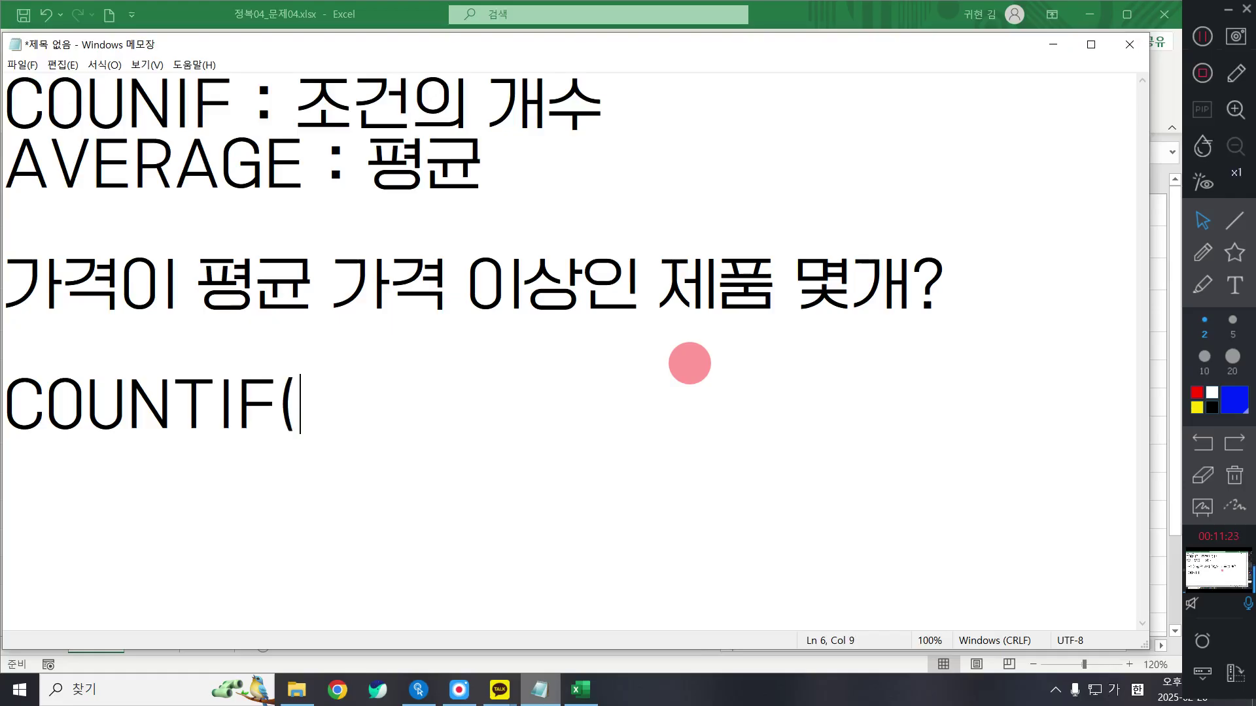
text(ㅂ)
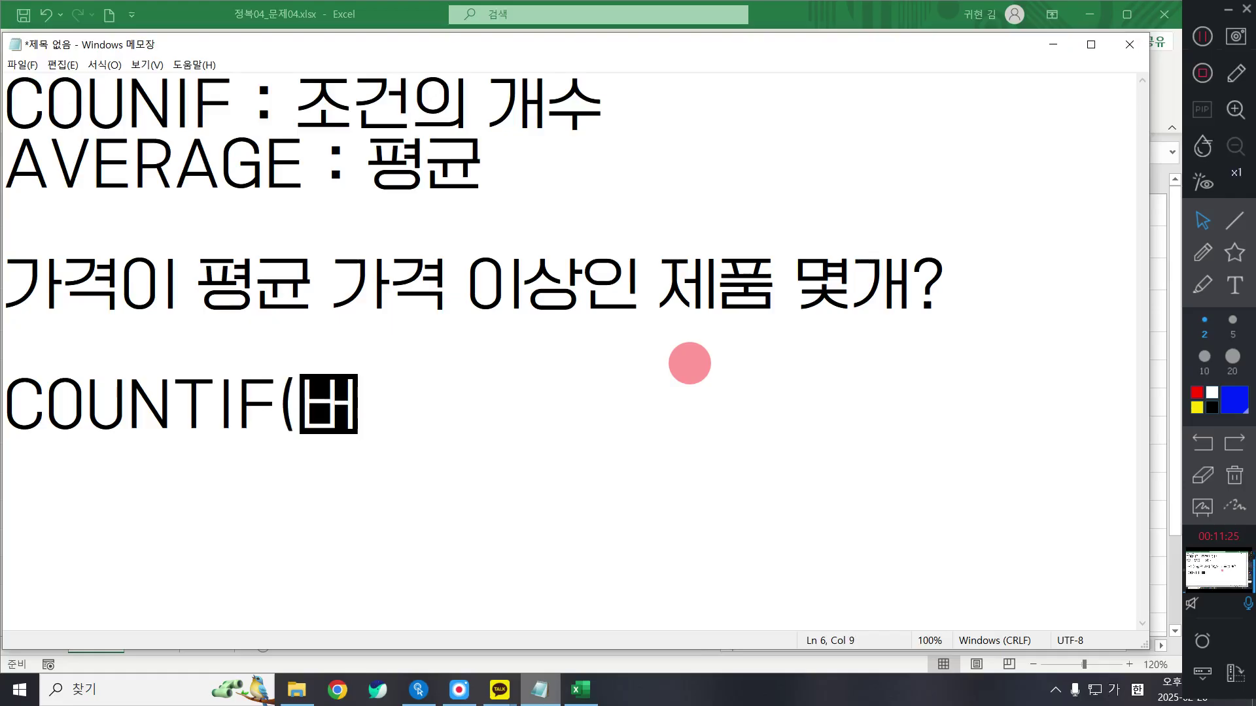
text(범위,)
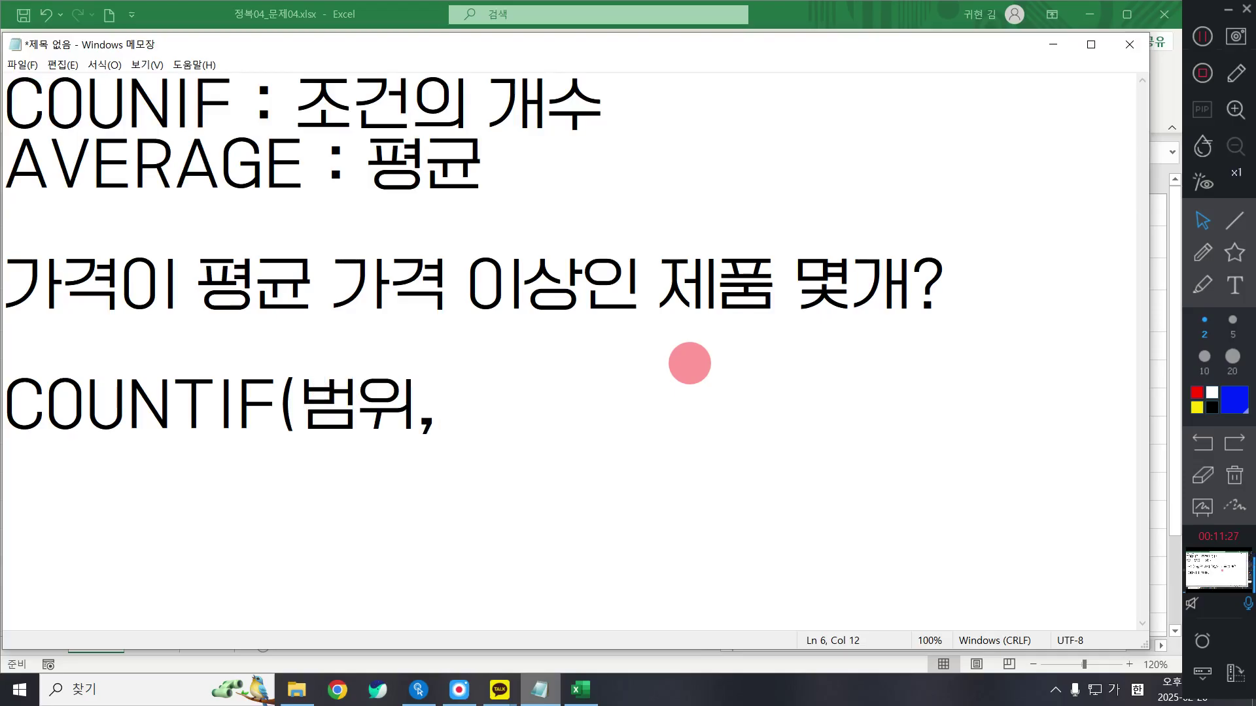
text(조건)
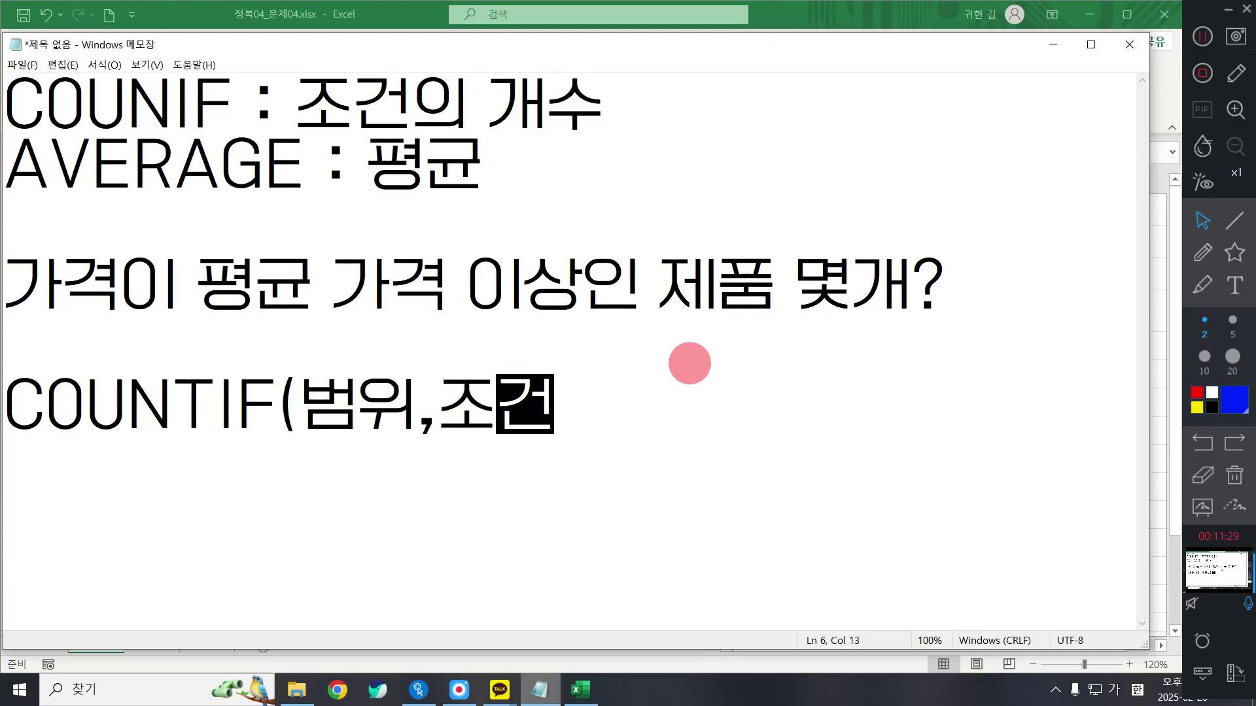
text())
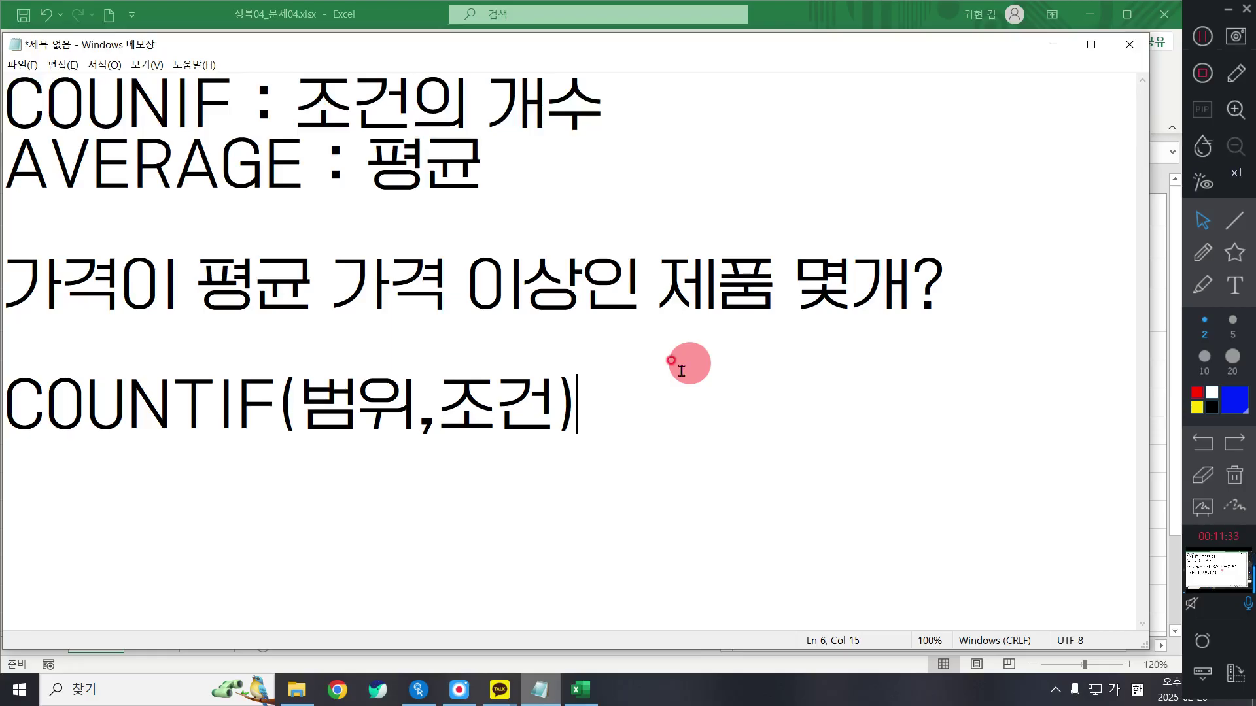
key(Return)
text(족)
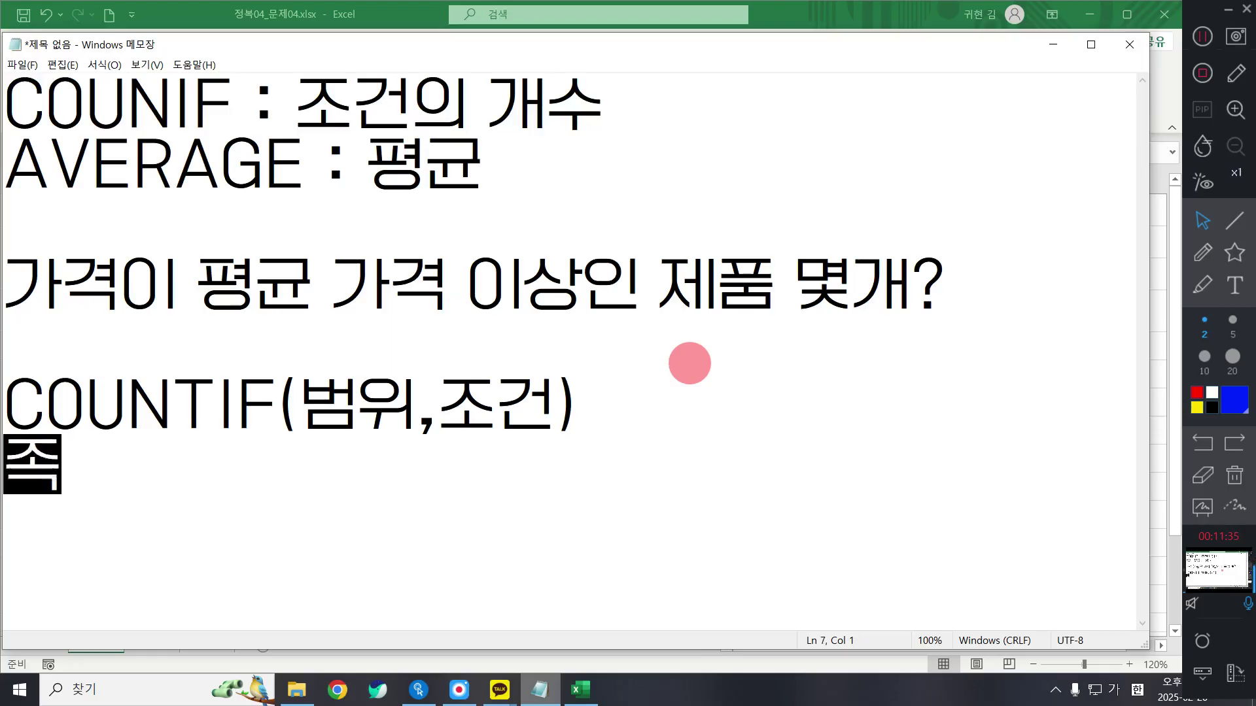
text(건~ )
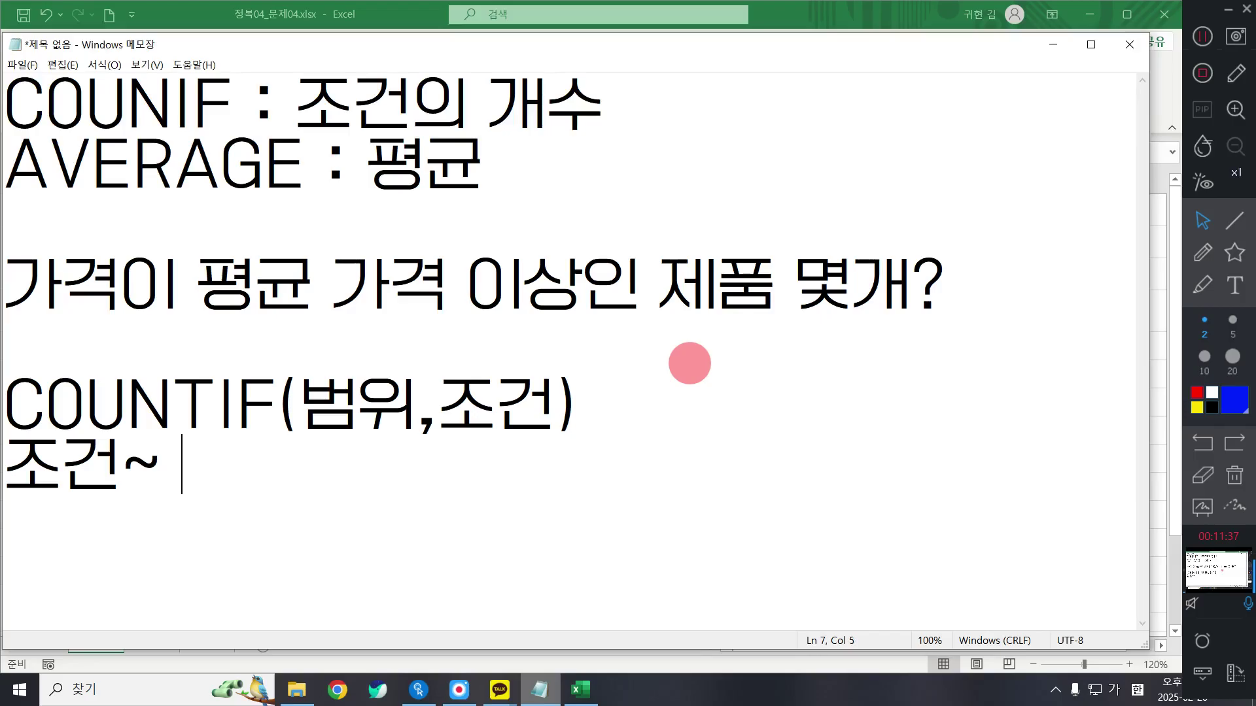
text(평균가격)
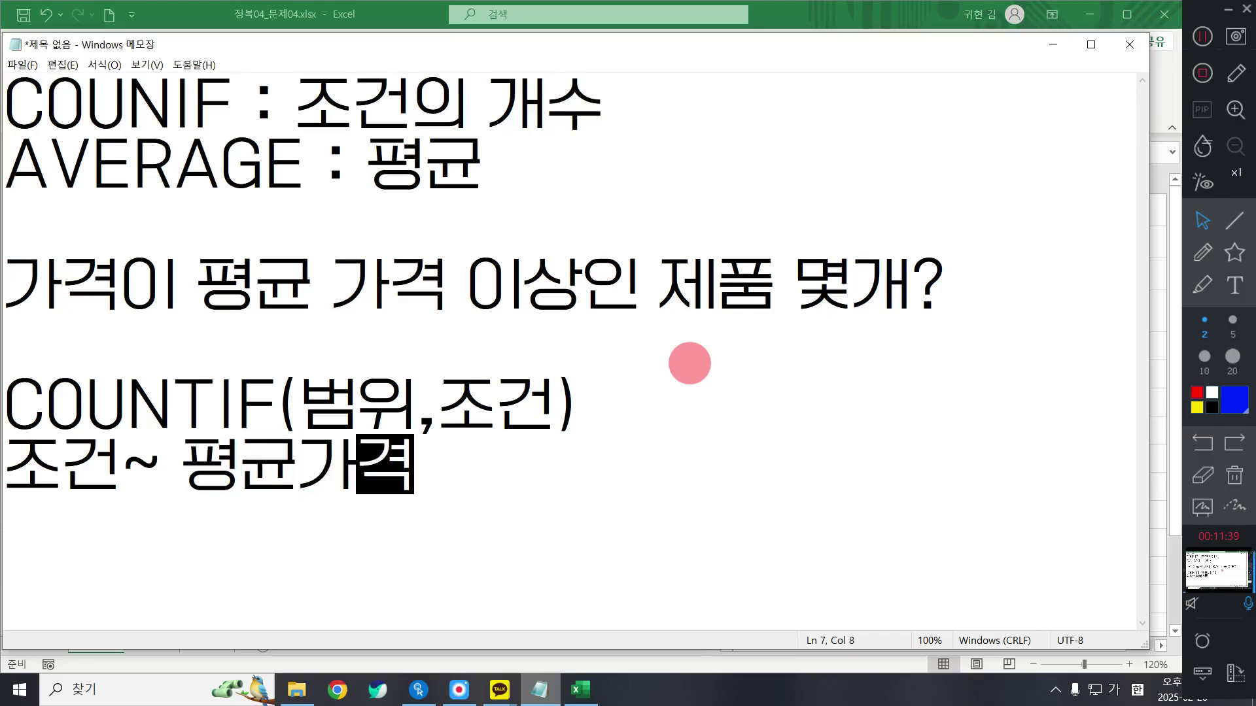
text( 이상)
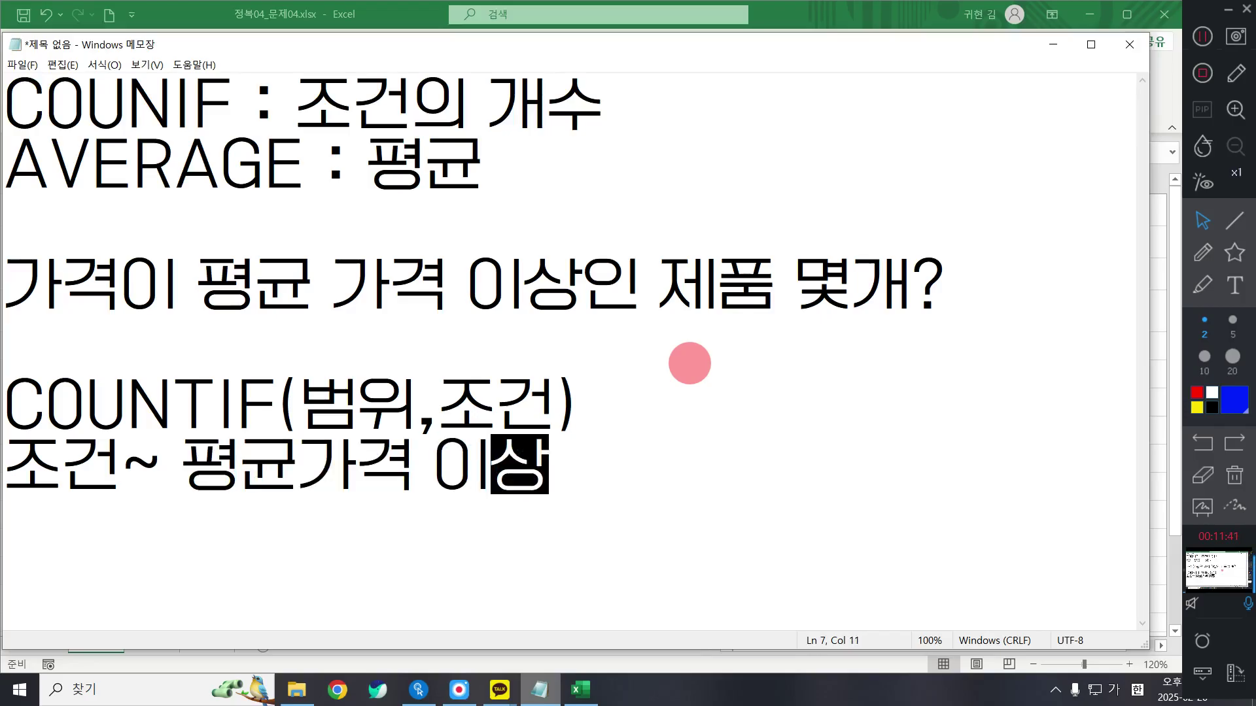
drag(591, 499, 3, 461)
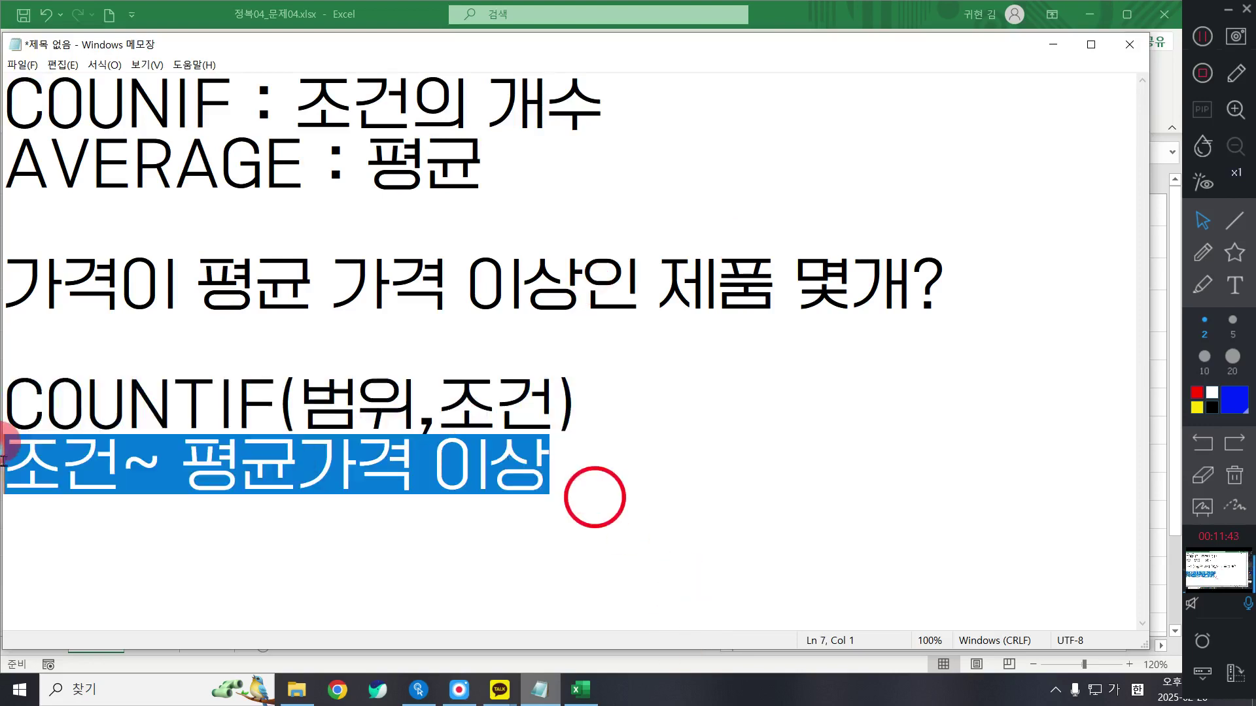
key(Delete)
Replace the "조건" argument in the COUNTIF outline with "AVERAGE()".
drag(437, 405, 555, 404)
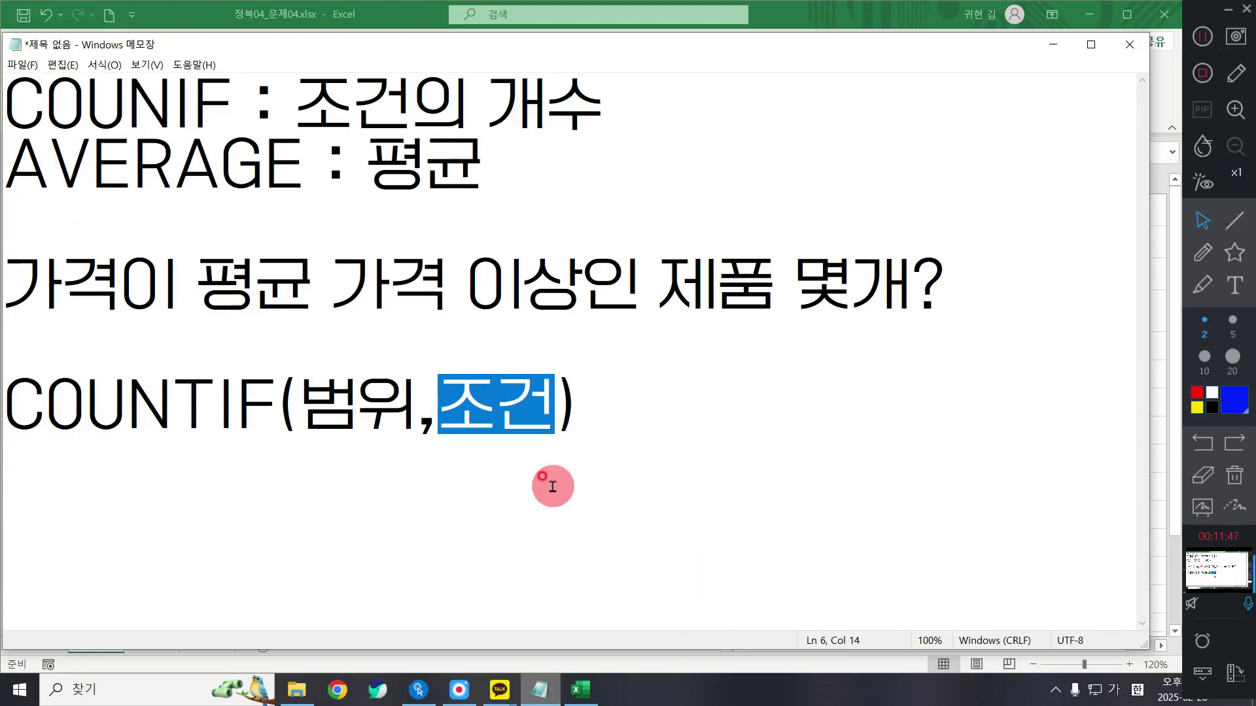
key(Delete)
key(Hangul)
text(AVERA)
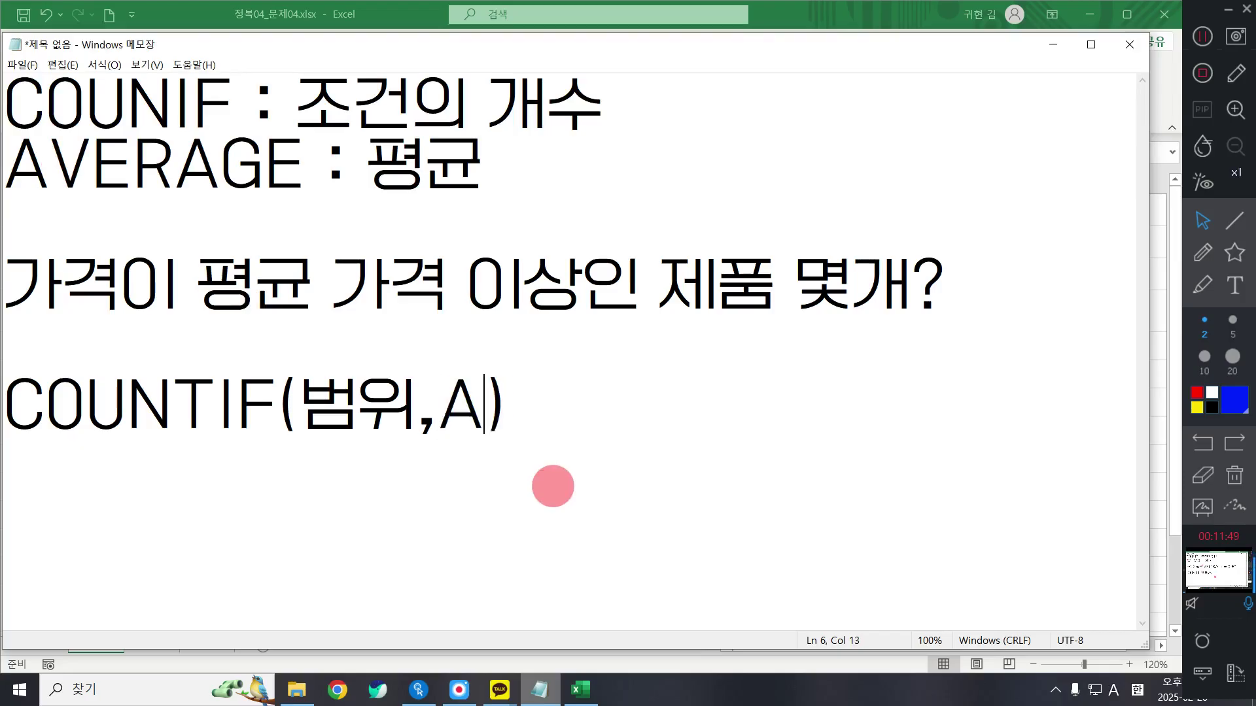
text(GE)
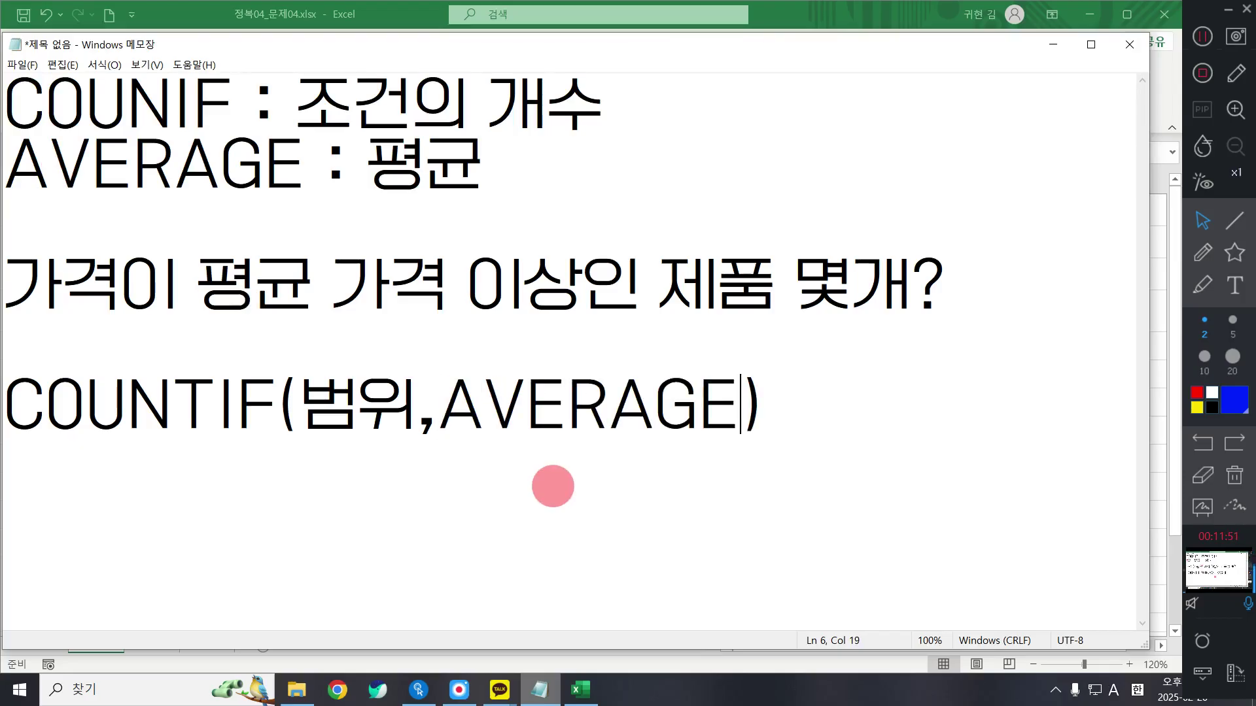
key(Left)
key(Left)
key(Right)
key(Right)
text(())
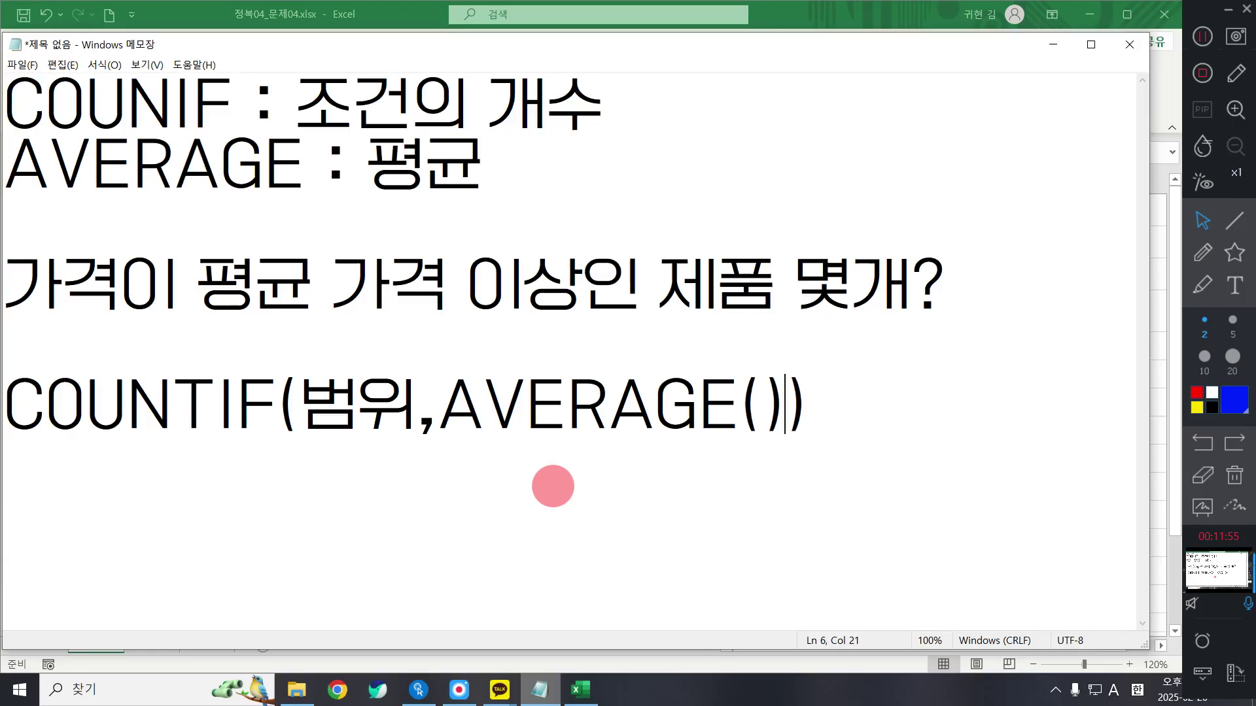
Insert the comparison operator ">=" directly before AVERAGE in the COUNTIF outline.
key(Left)
key(Left)
key(Left)
key(Left)
key(Left)
key(Left)
key(Left)
key(Left)
key(Left)
text(>)
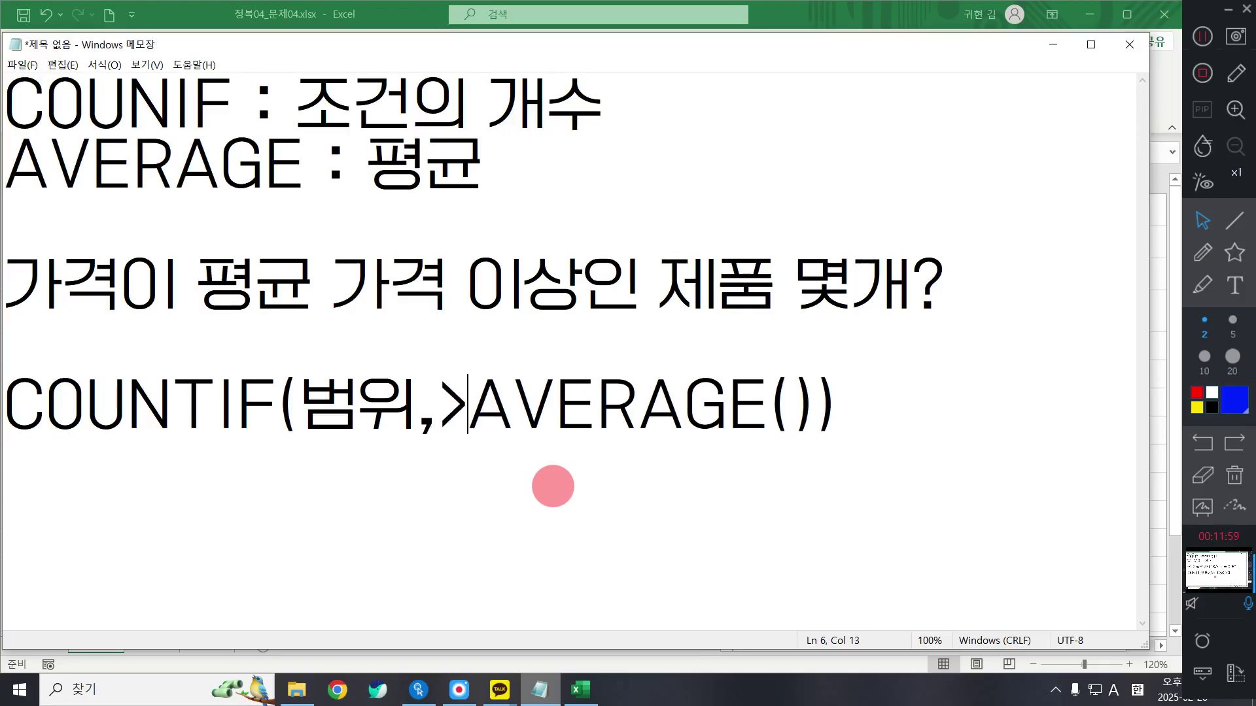
text(=)
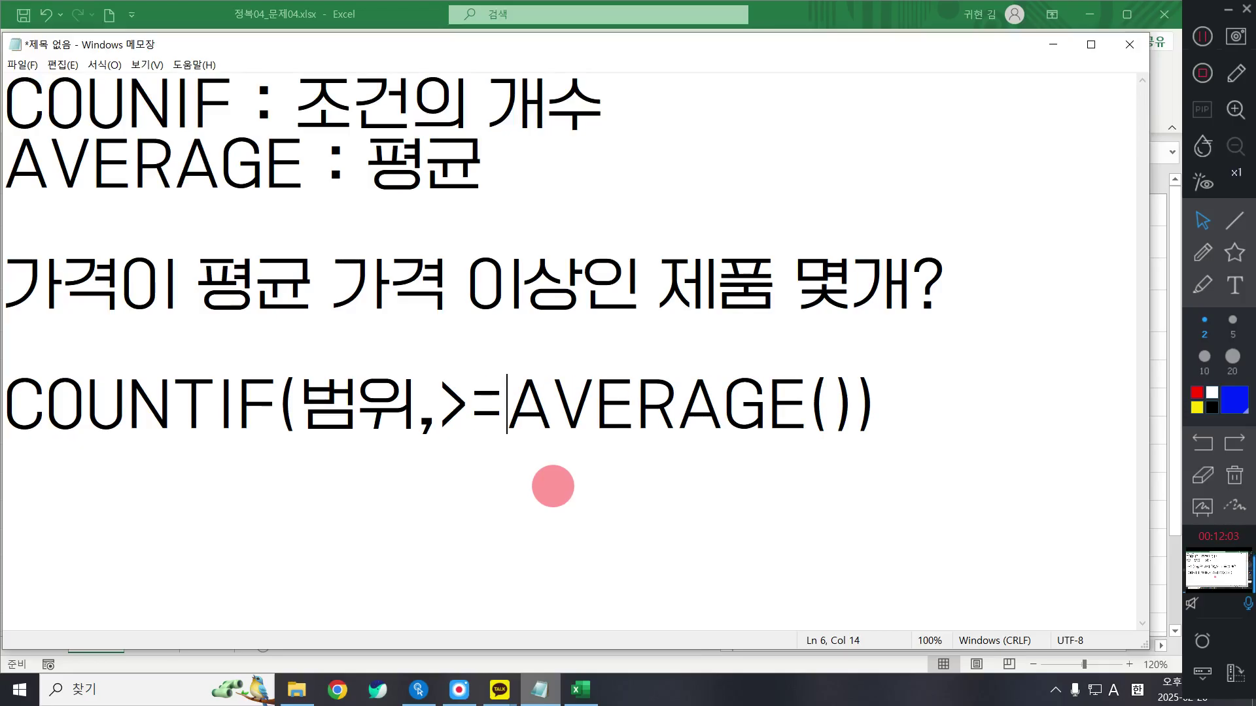
Enclose the >= operator in double quotation marks and join it to AVERAGE() with an ampersand.
key(Left)
key(Left)
text(")
key(Right)
key(Right)
text(")
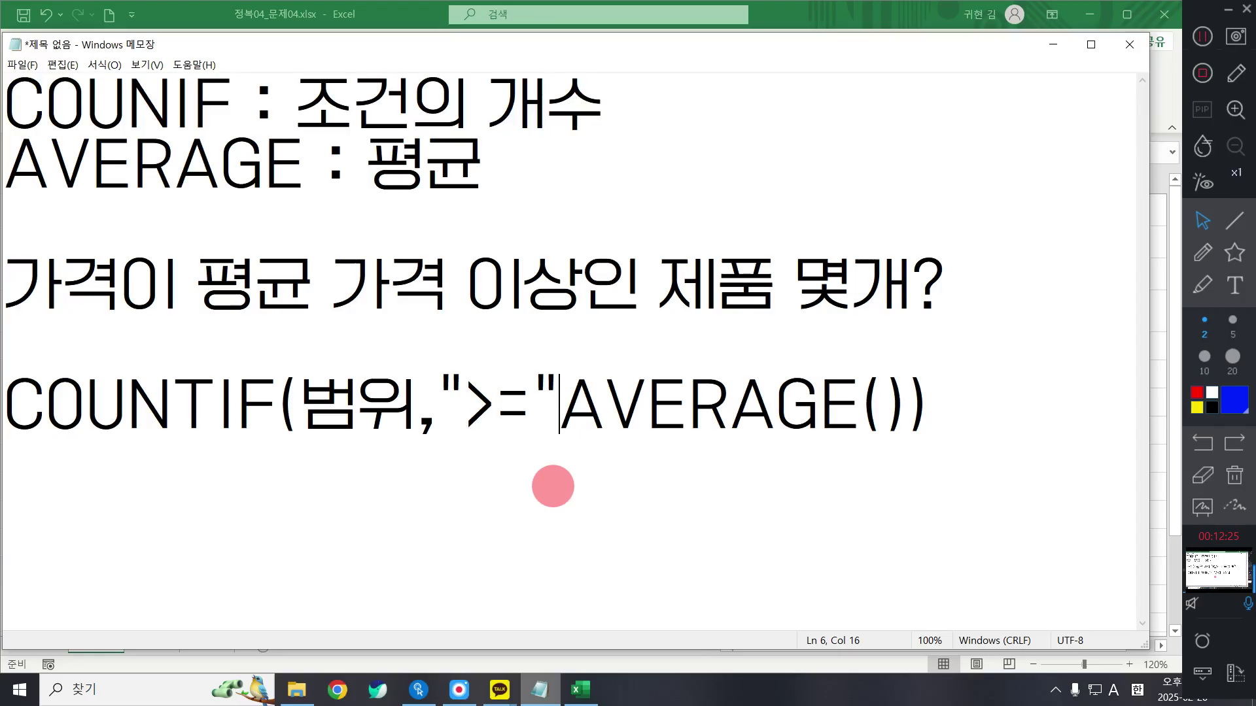
text(&)
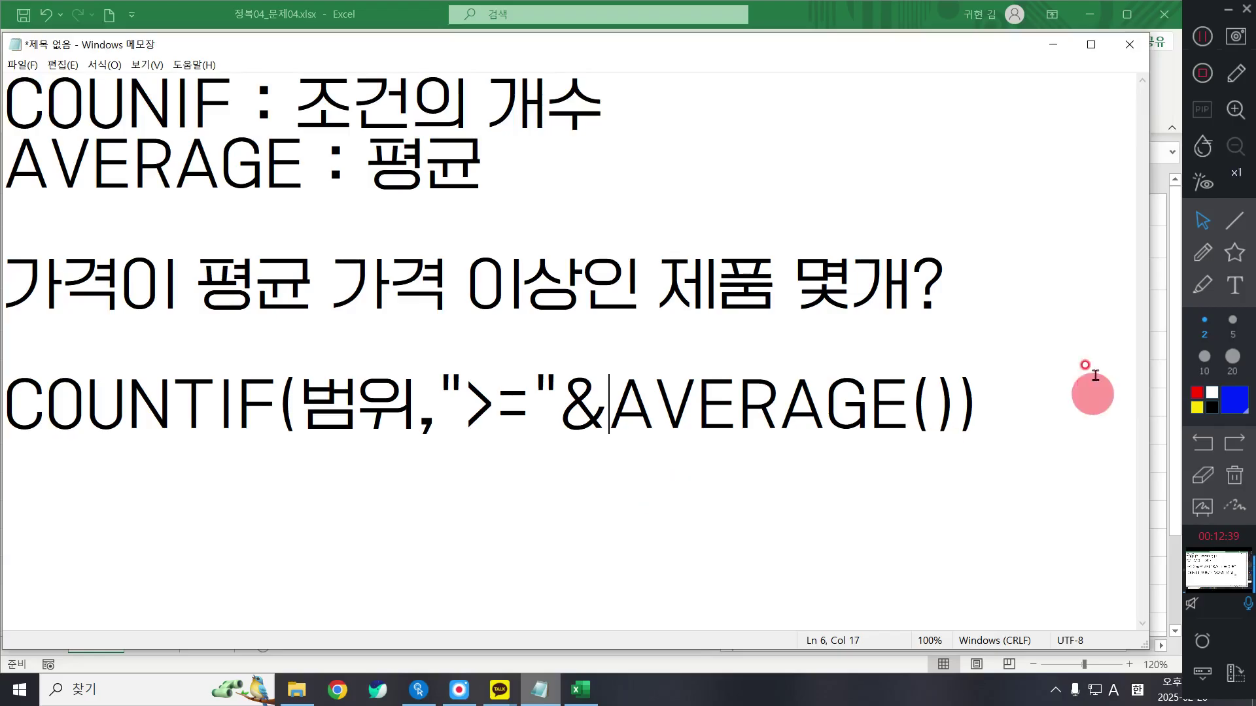
click(1027, 414)
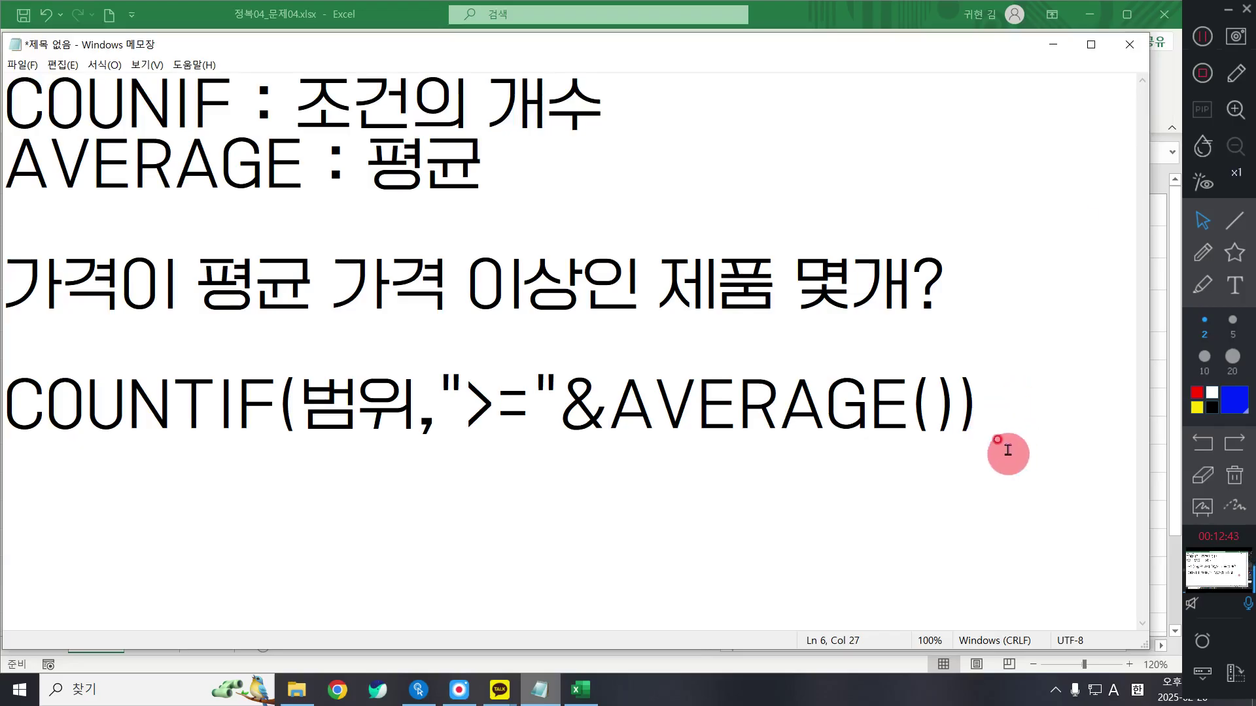
Minimize the notes, return to the Excel worksheet and start a COUNTIF formula in cell E13.
click(1055, 48)
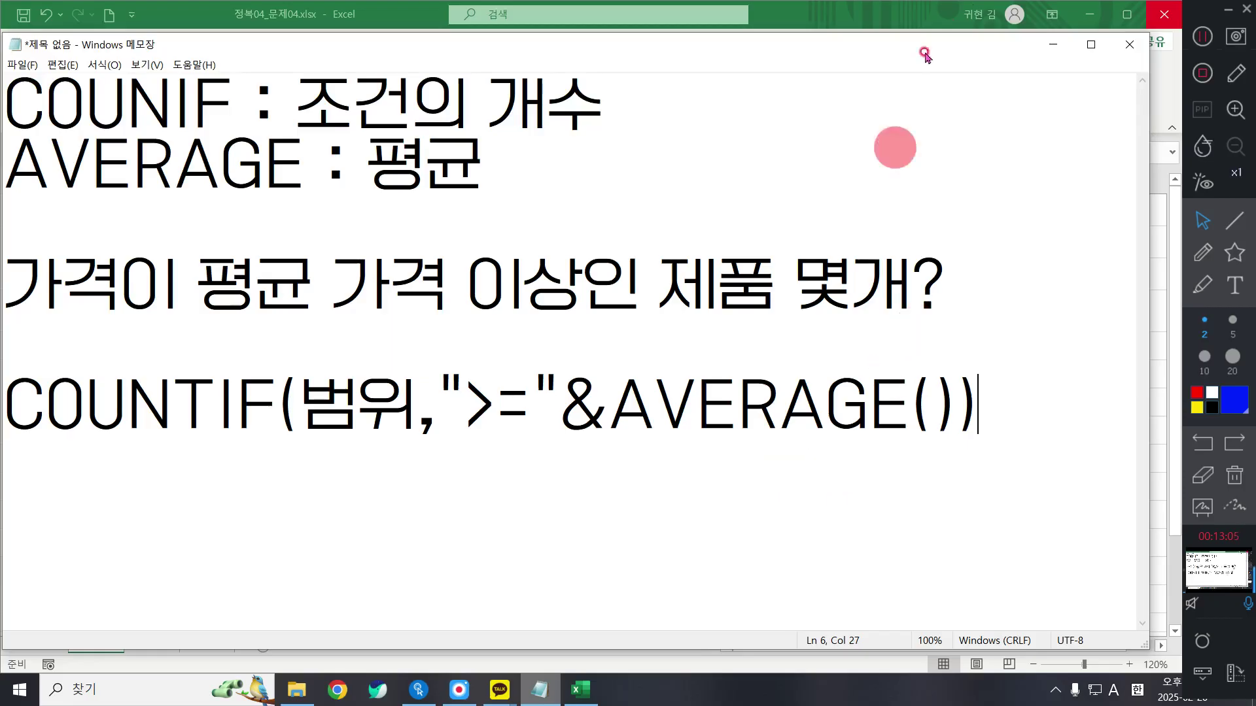
click(1053, 45)
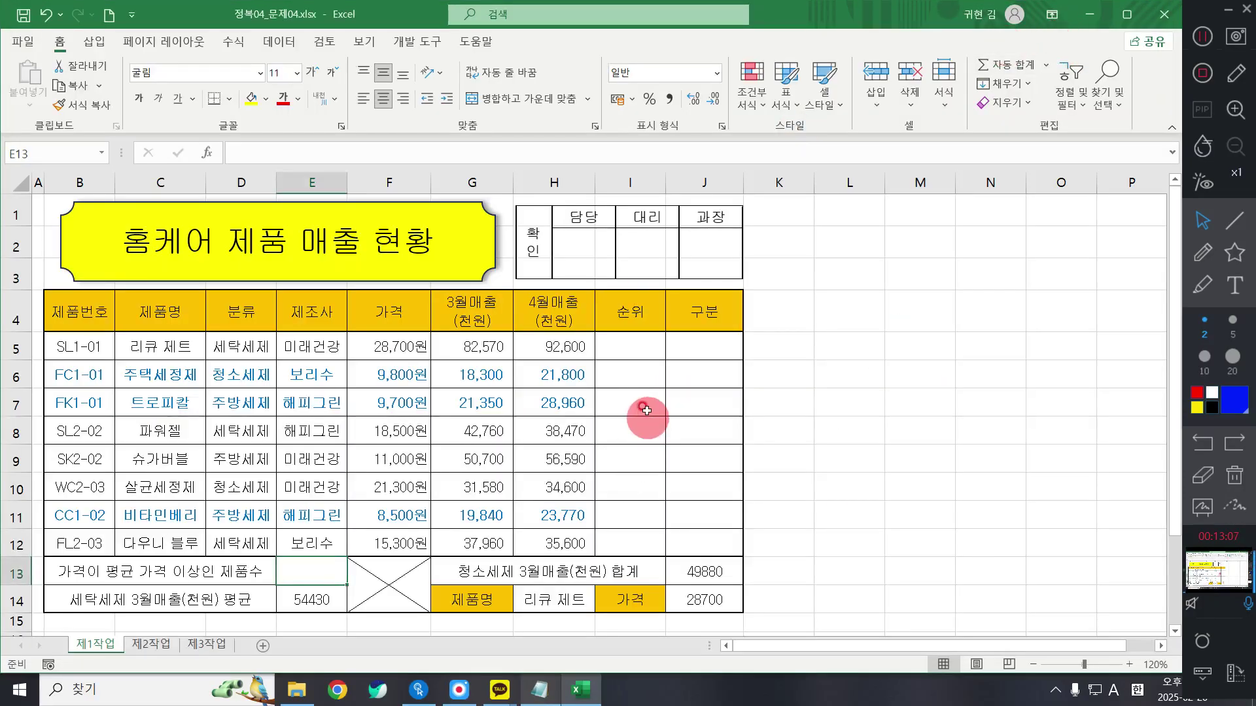
click(314, 571)
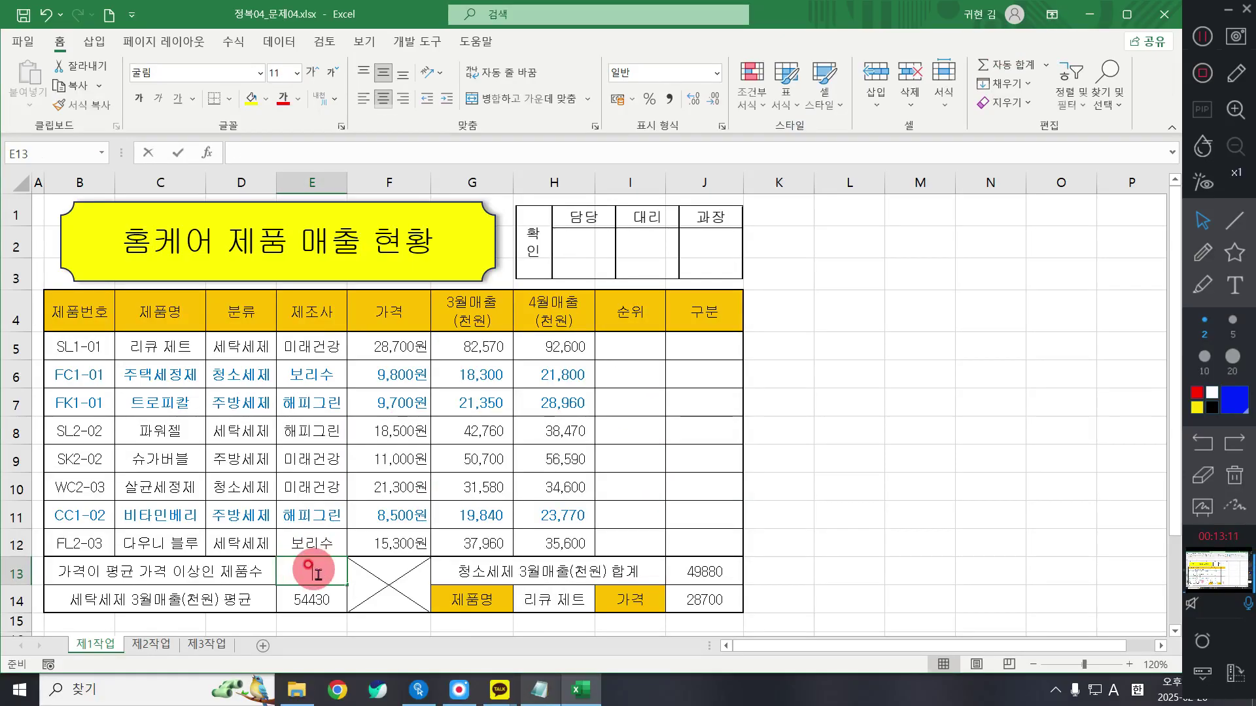
text(=)
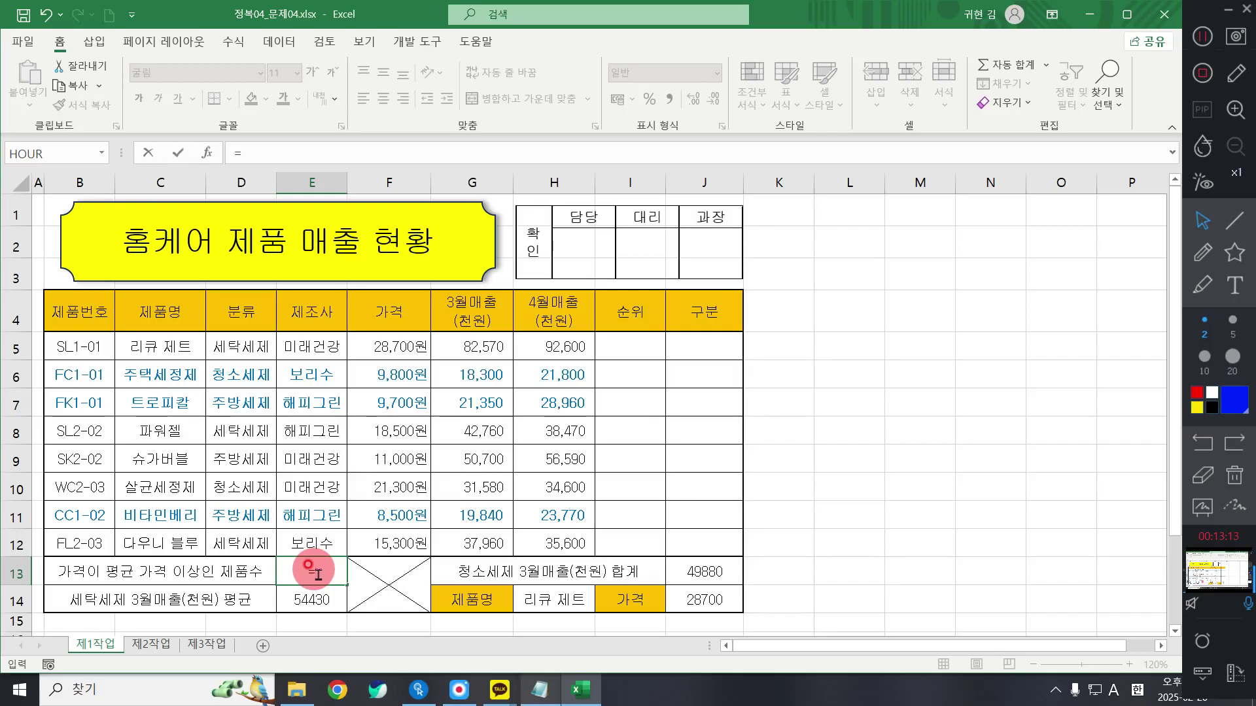
text(COU)
key(Down)
key(Down)
key(Down)
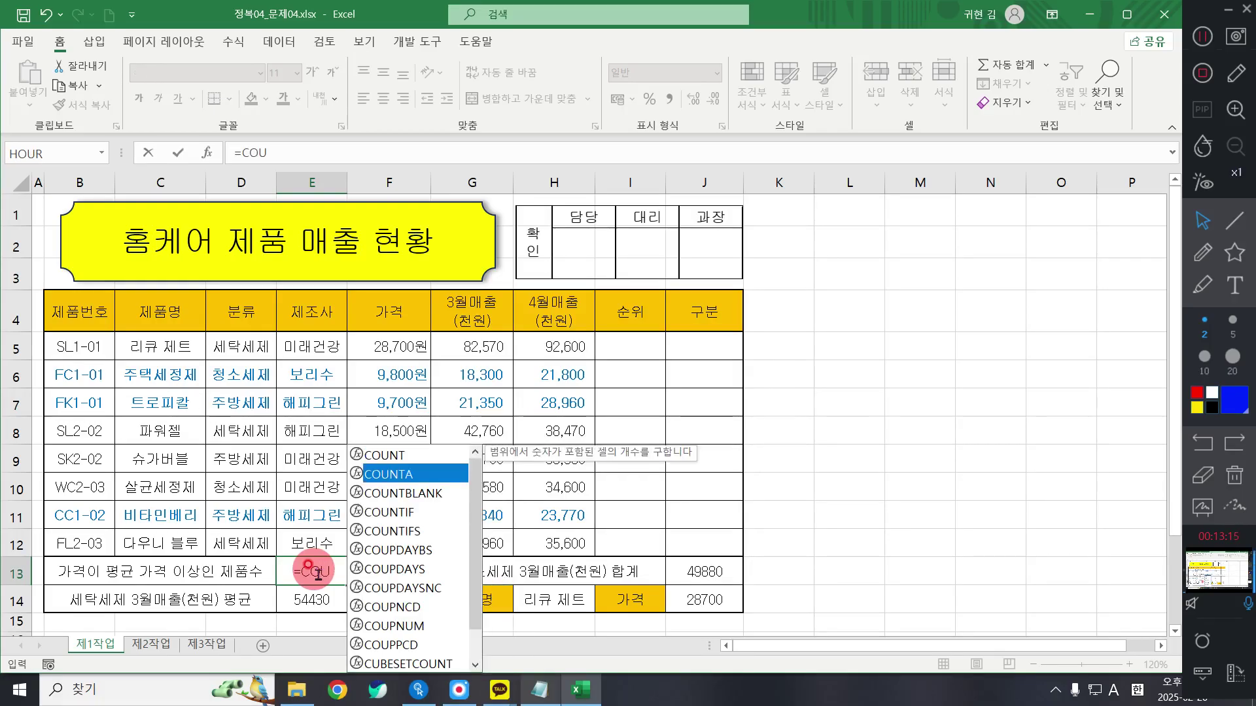
key(Tab)
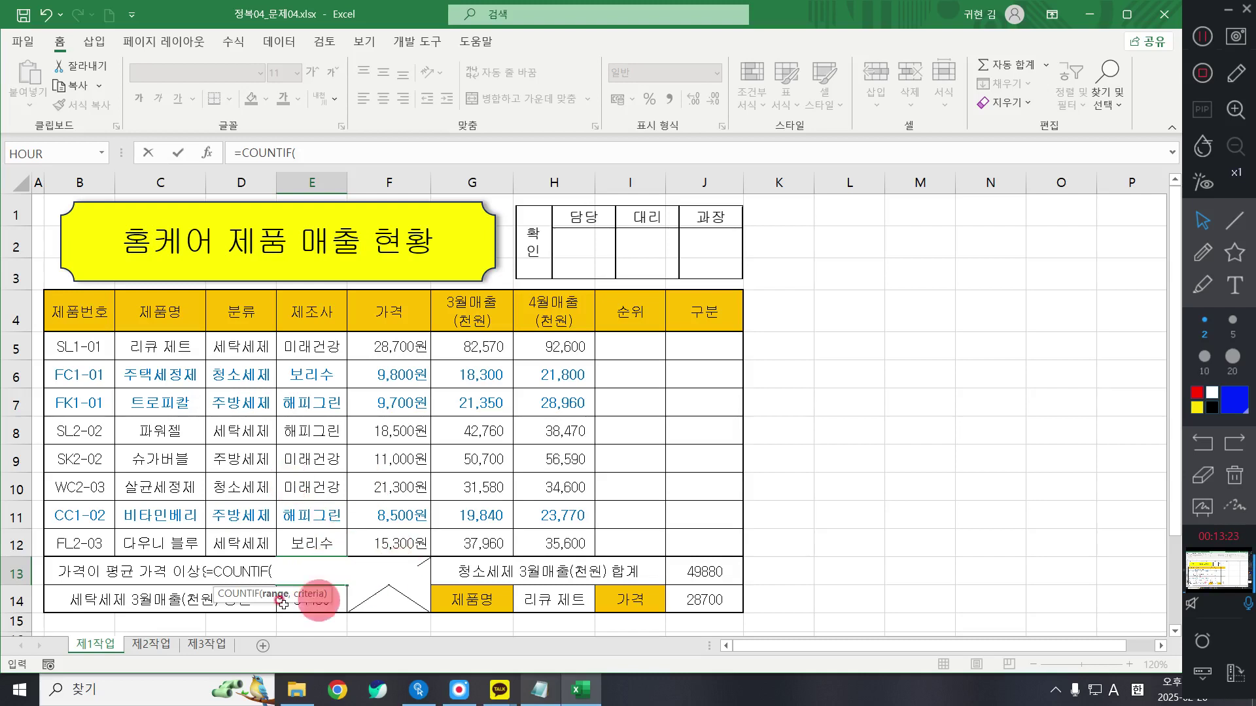
In the COUNTIF function arguments, set the range to F5:F12 and enter ">="&AVERAGE( as the criteria, then close the Magnifier.
click(208, 153)
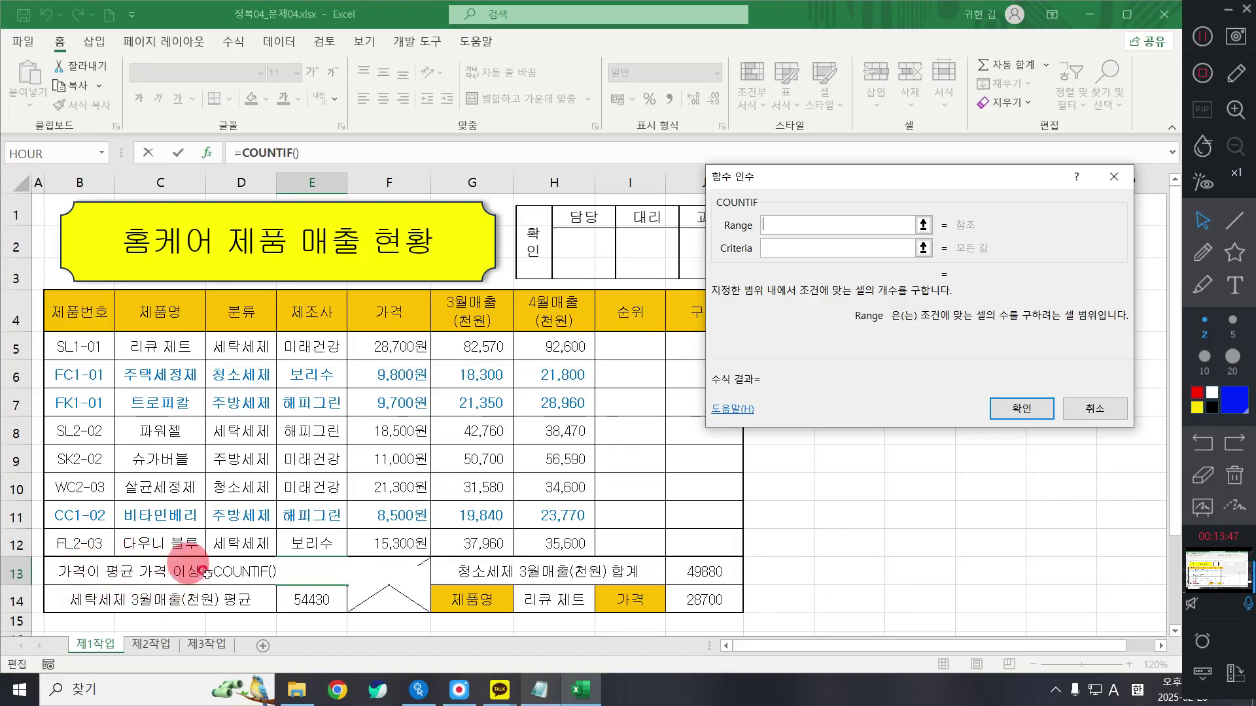
drag(382, 345, 375, 540)
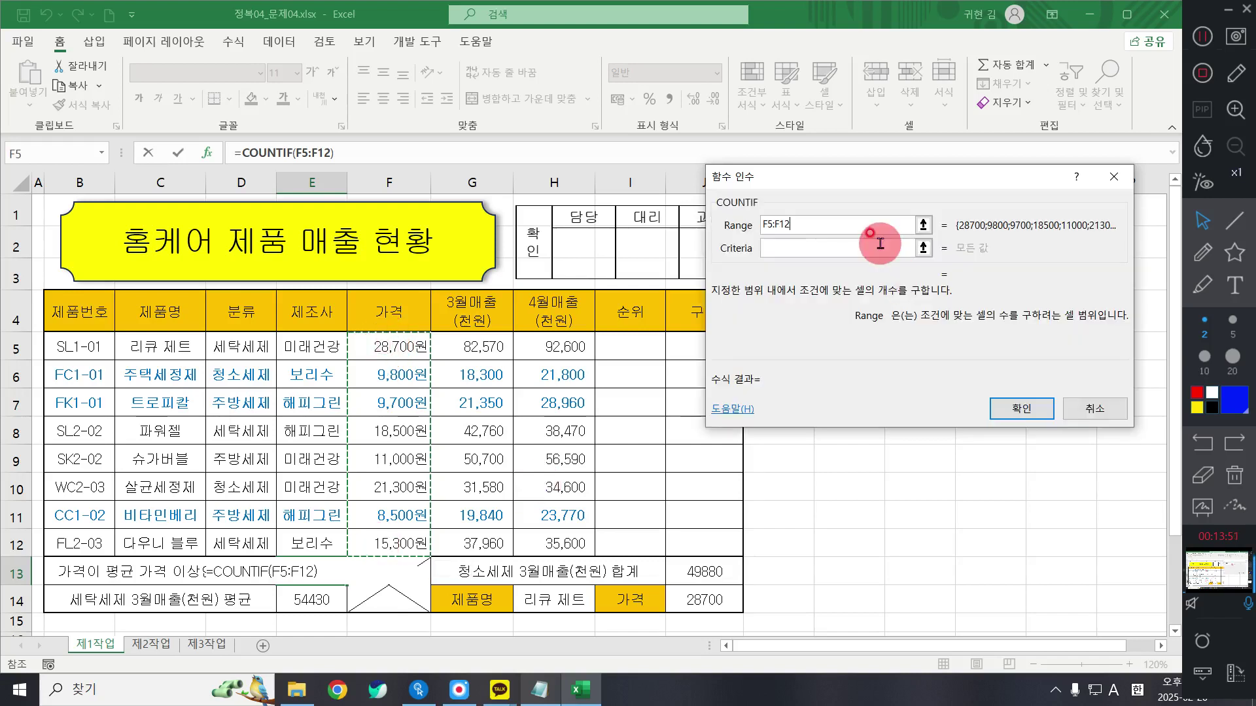
click(832, 248)
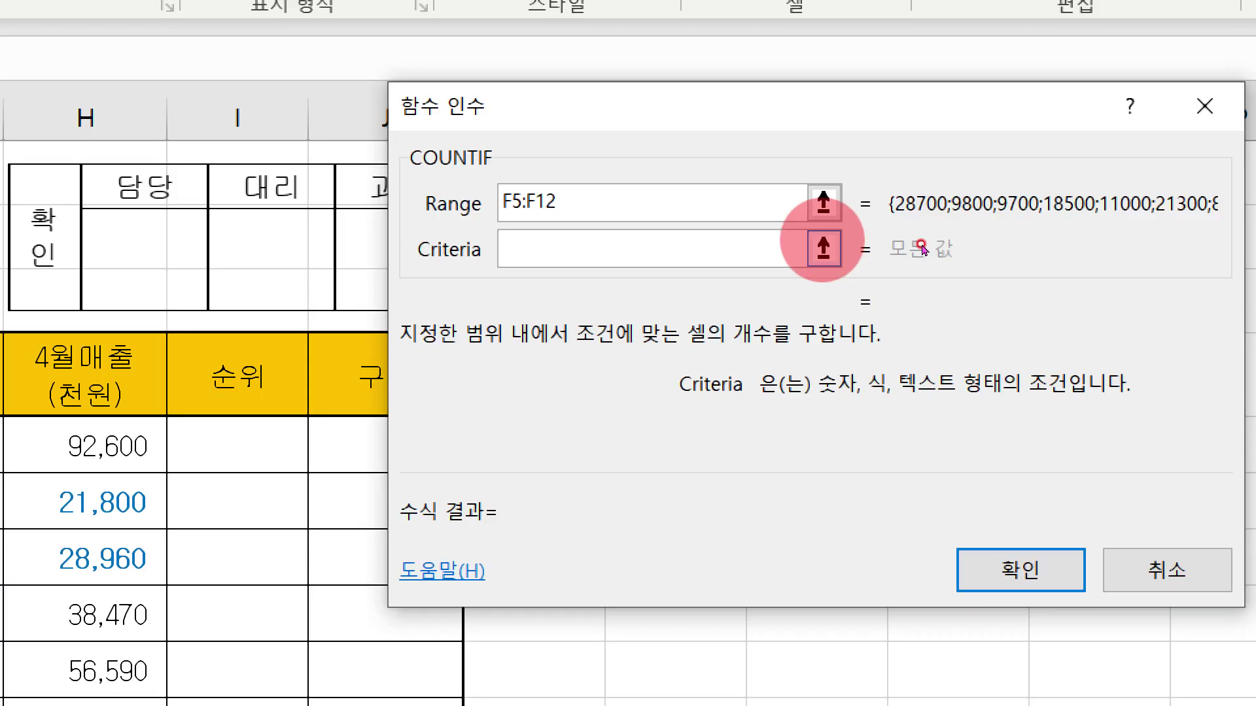
text(">=")
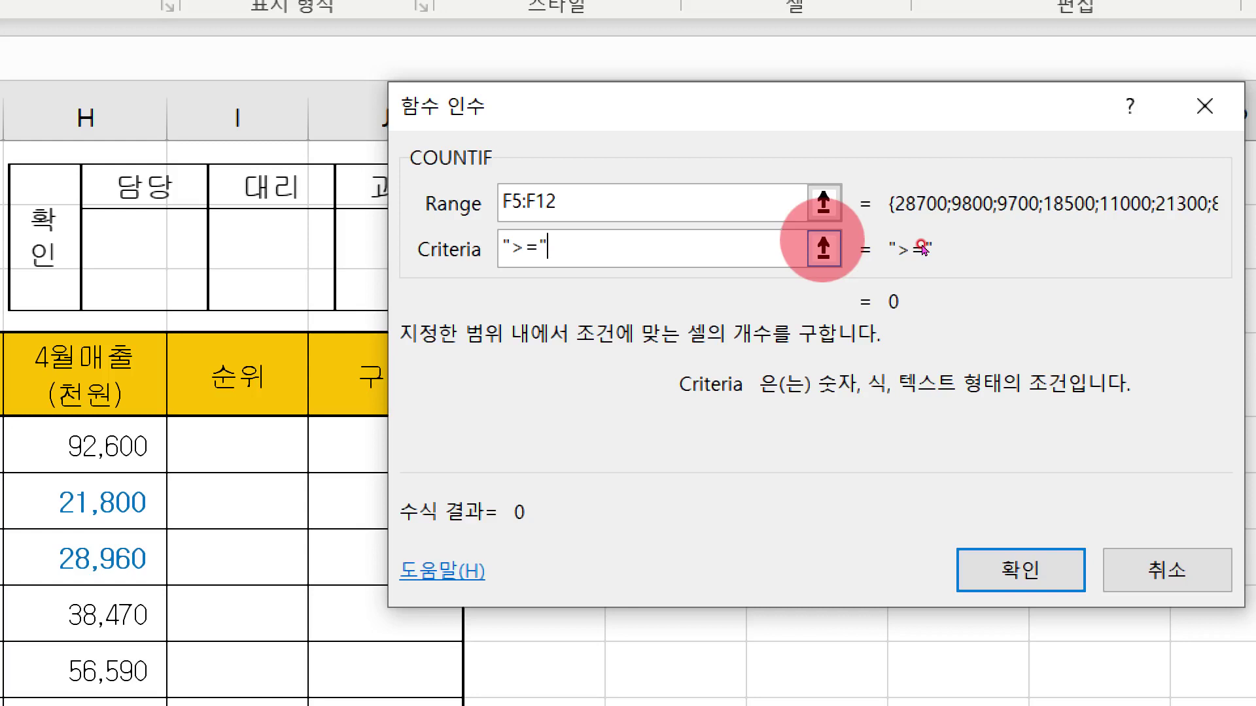
text(&AC)
key(BackSpace)
text(VERAGE)
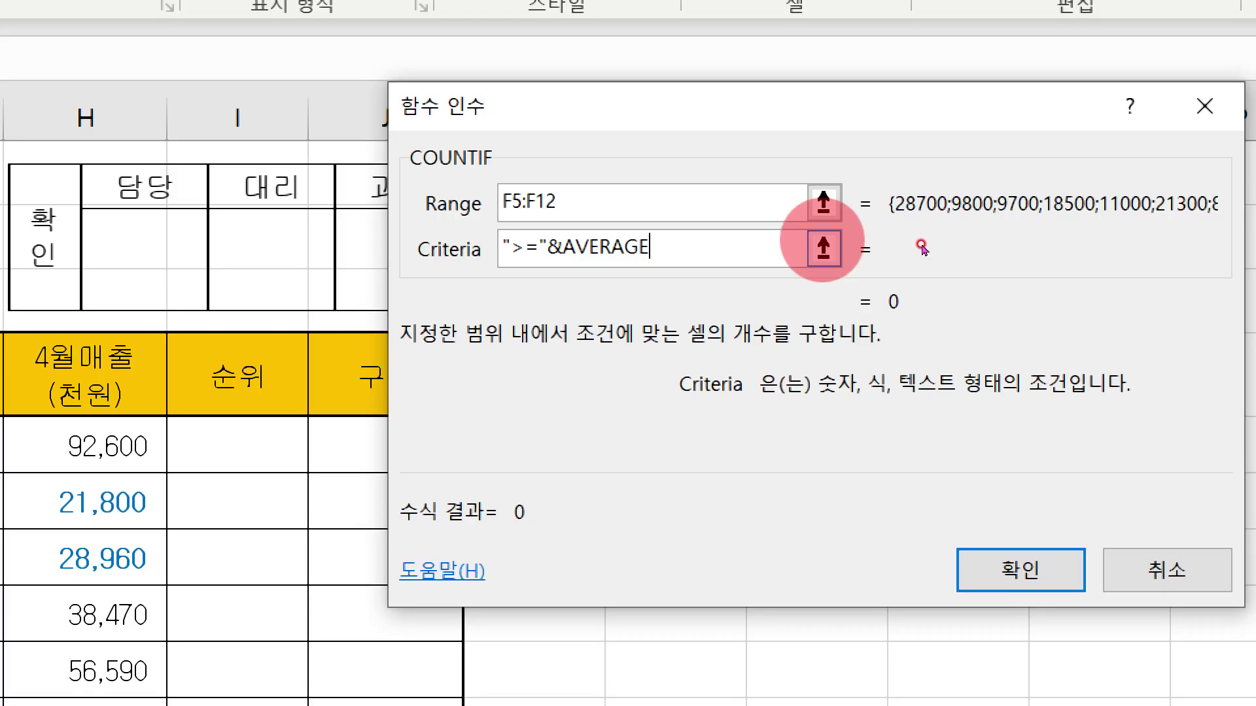
text(()
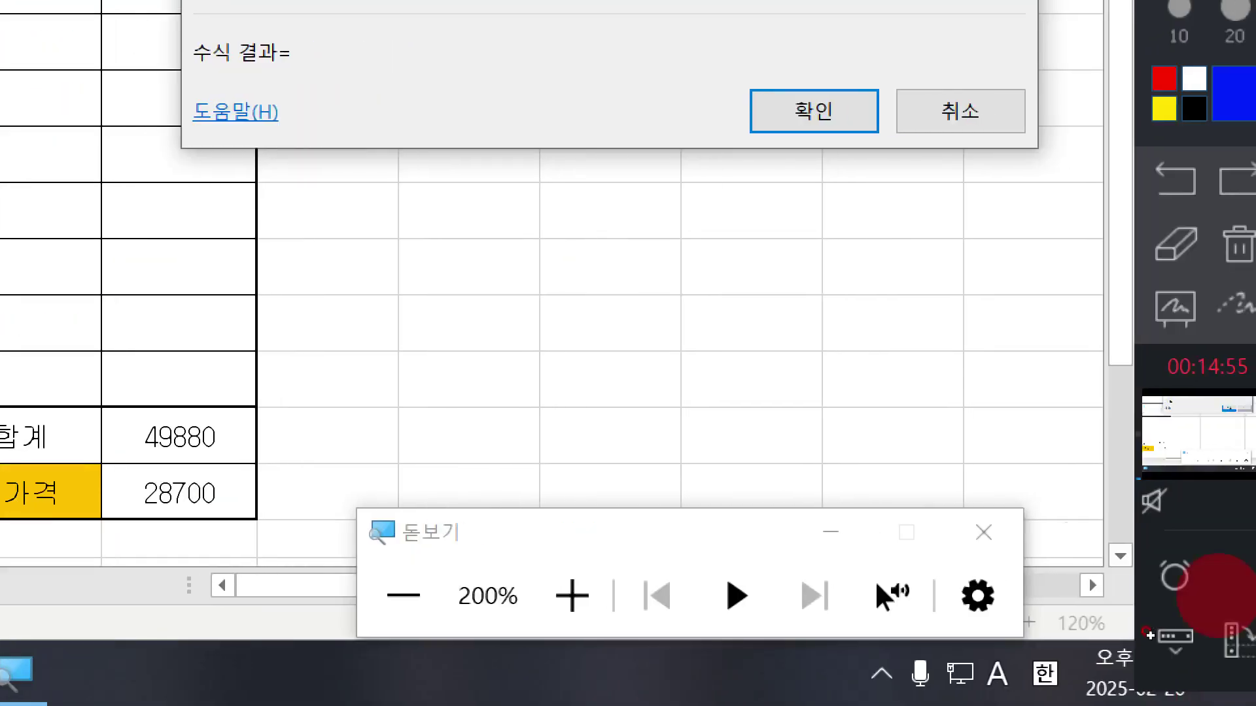
click(981, 530)
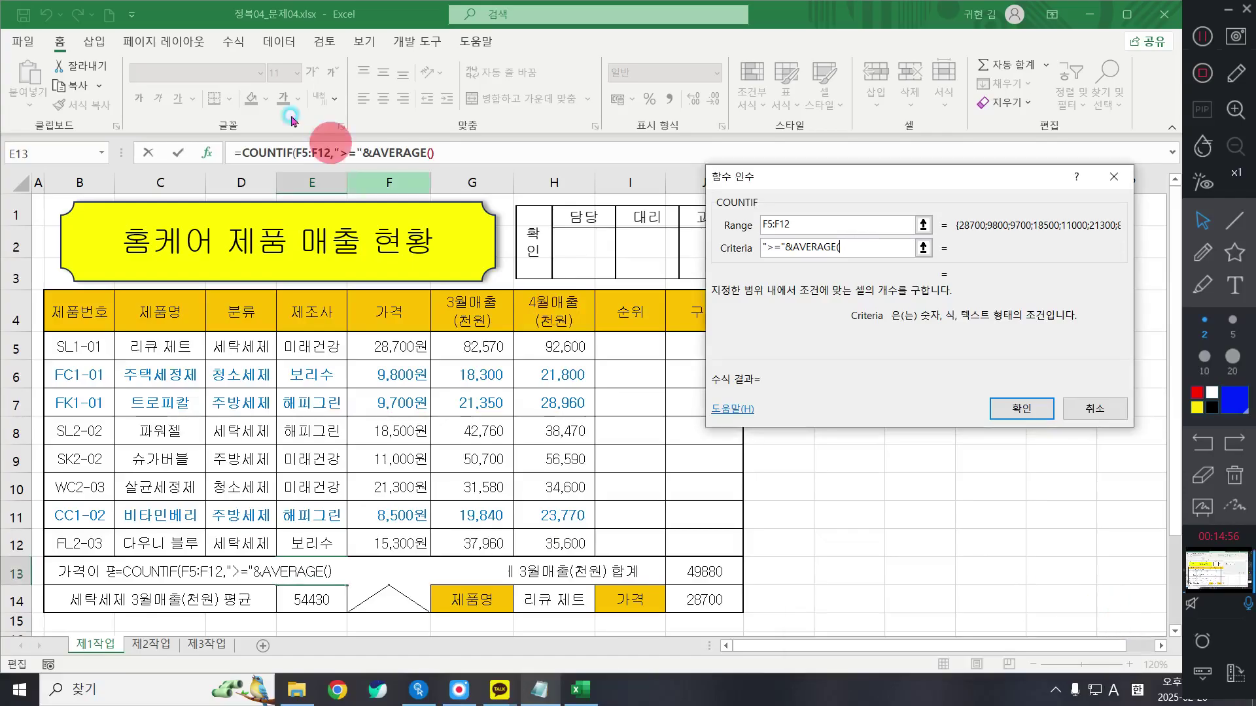
Set AVERAGE's range to F5:F12 within the COUNTIF criteria and complete the formula in E13.
click(400, 152)
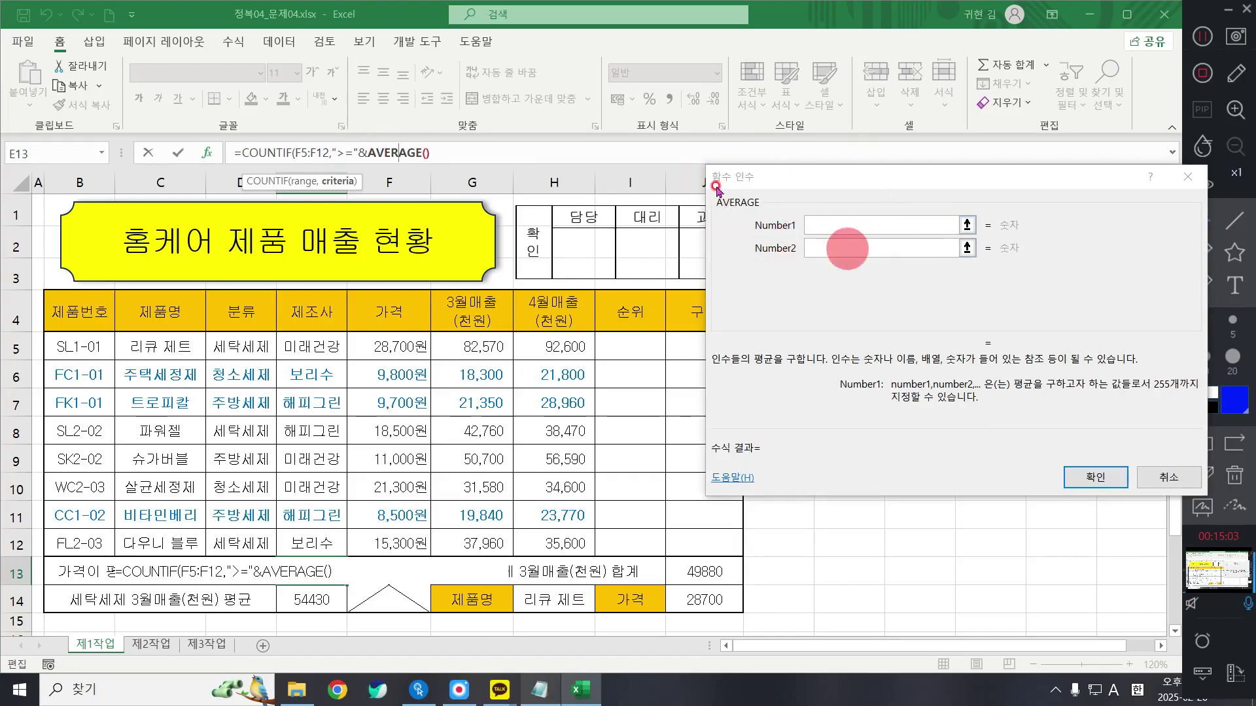
click(824, 225)
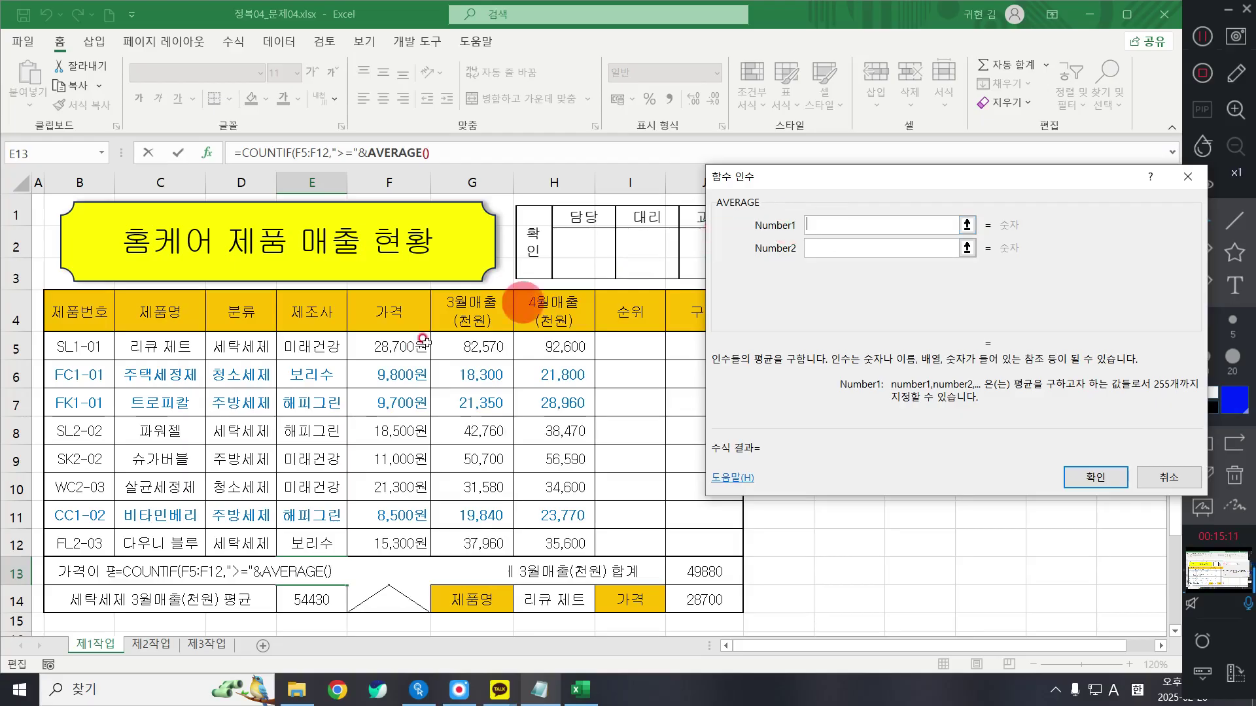
drag(390, 347, 390, 544)
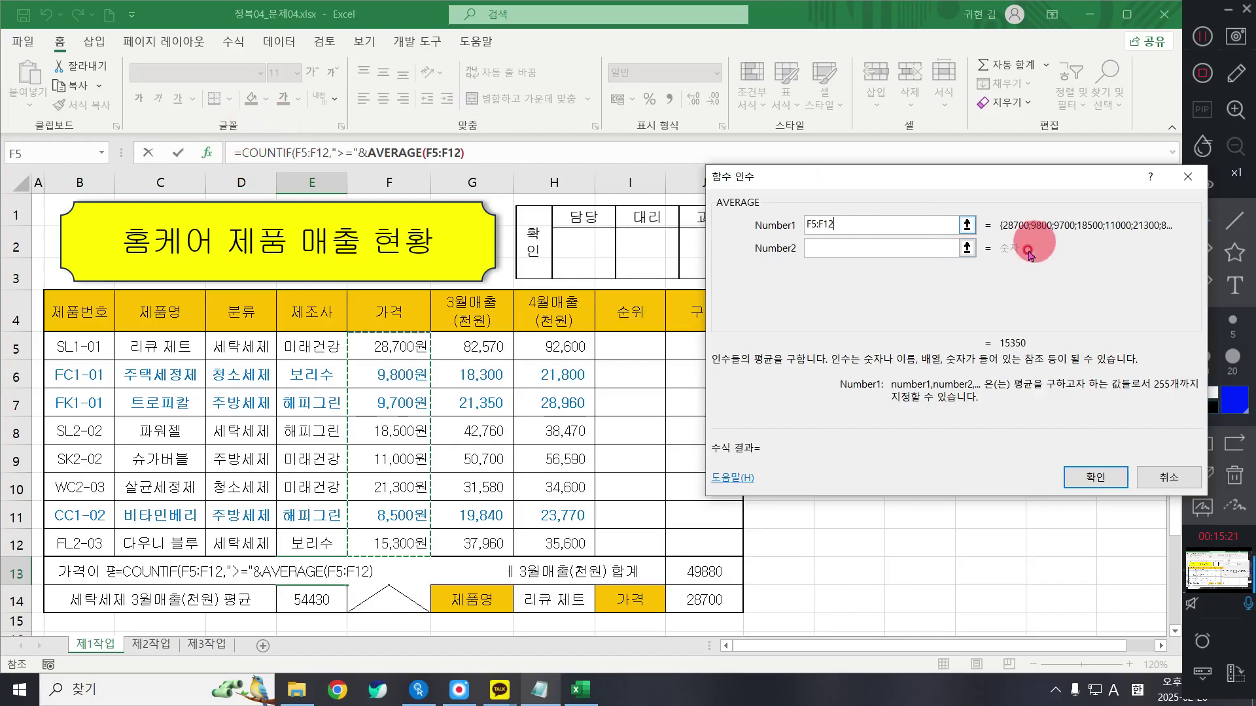
click(266, 149)
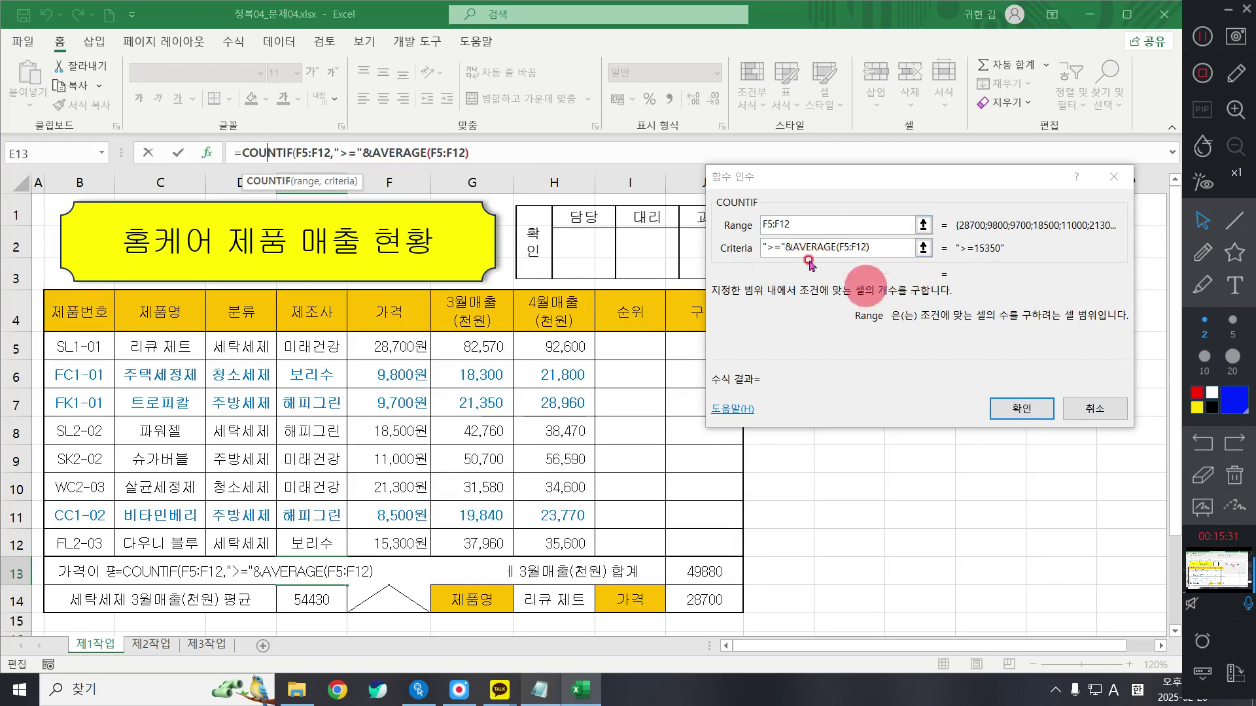
click(1022, 408)
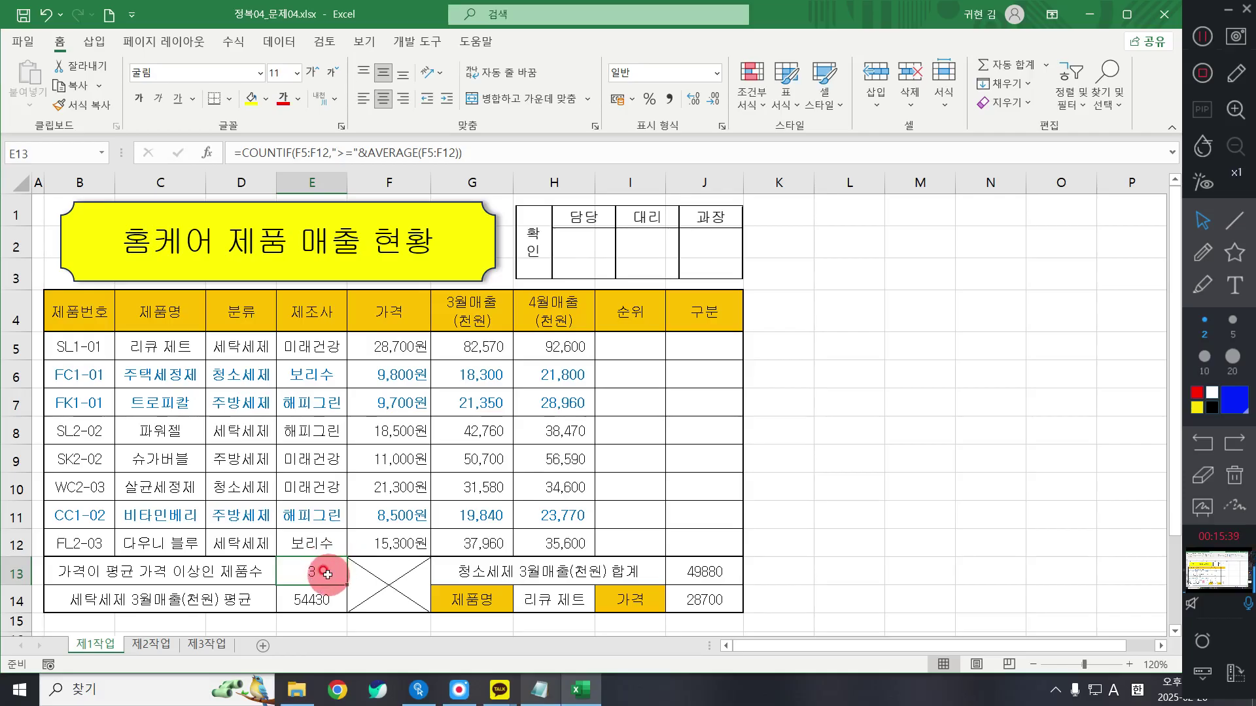
Append &"개" to the end of the COUNTIF formula in E13.
click(490, 154)
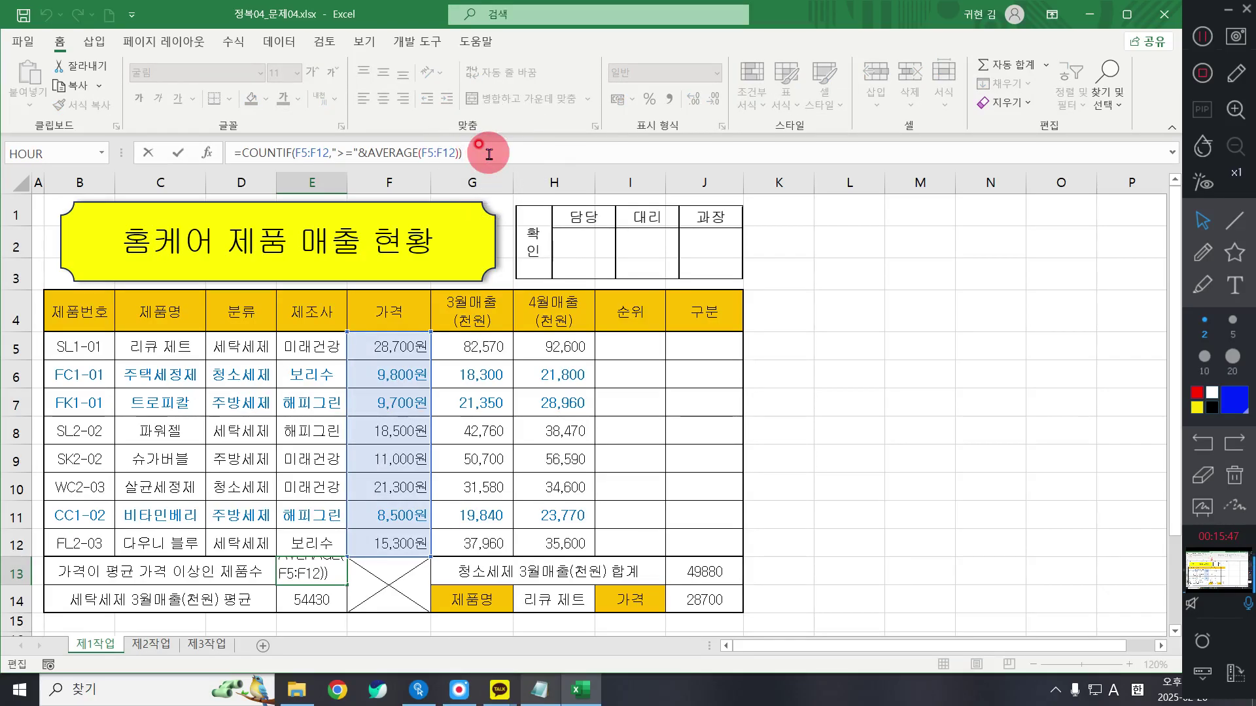
text(&"RO)
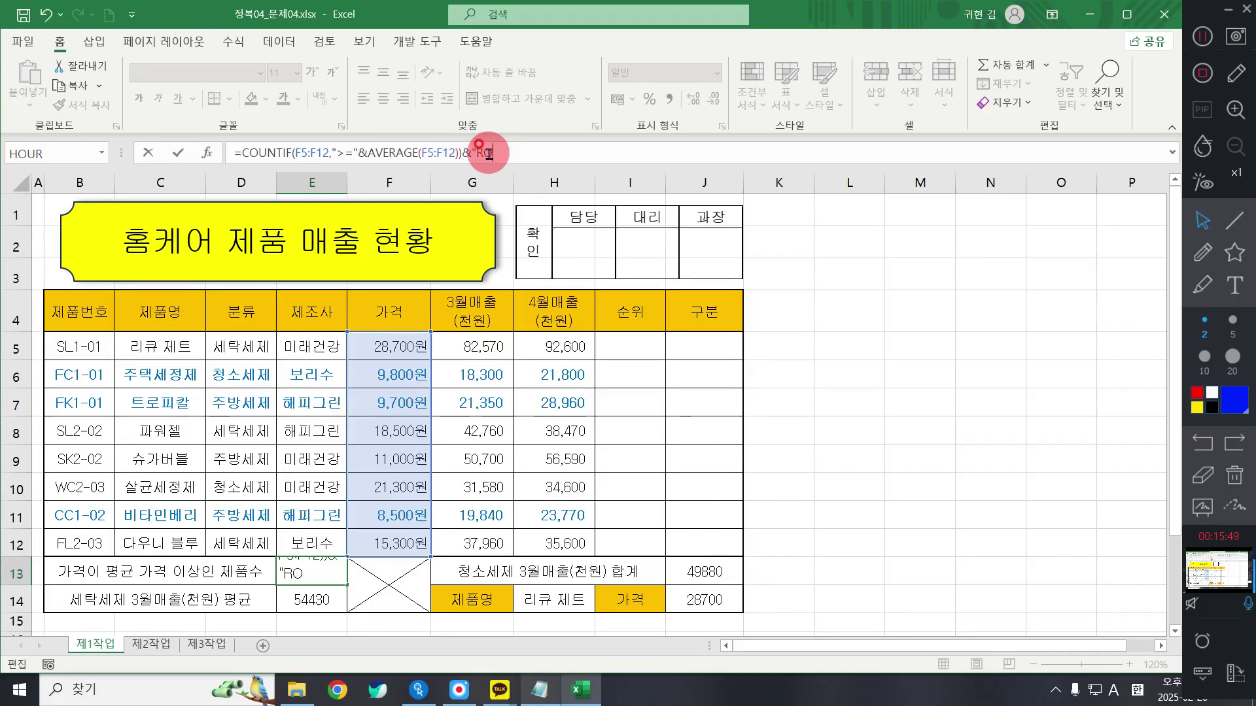
key(BackSpace)
key(BackSpace)
key(Hangul)
text(개")
key(Return)
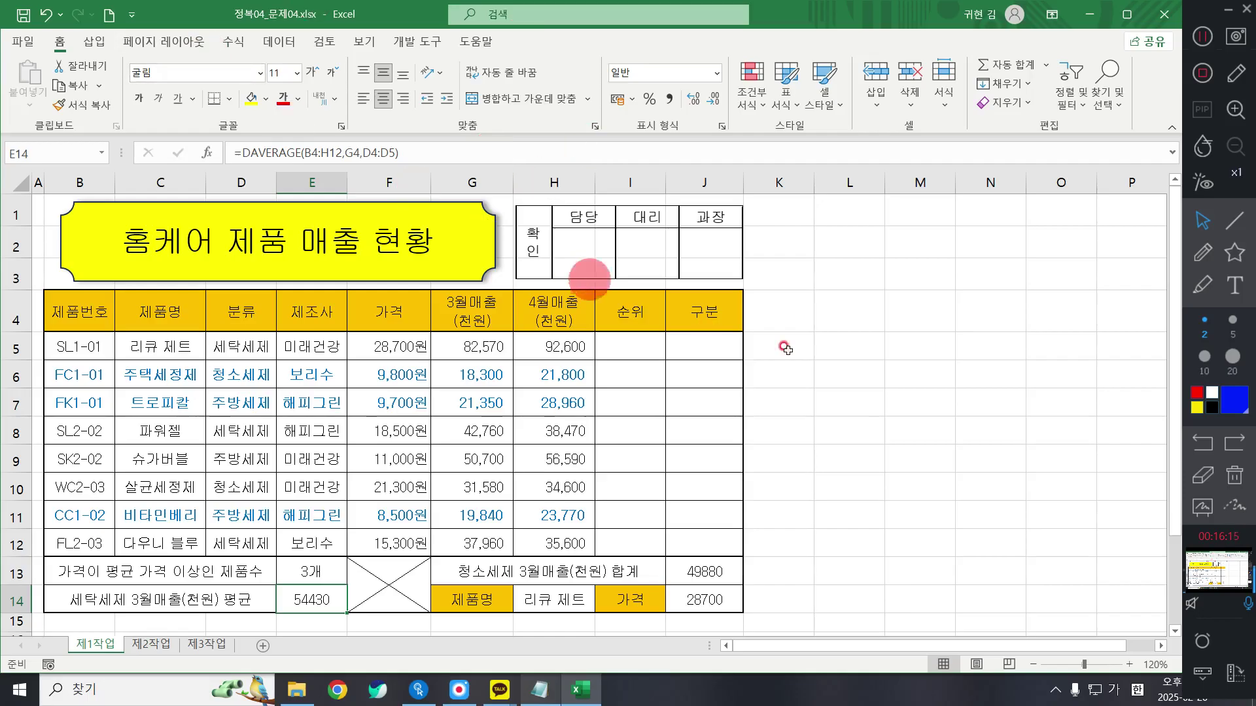
Select cell J5, then switch to Notepad and replace all the notes with the heading IF followed by a blank line.
click(685, 363)
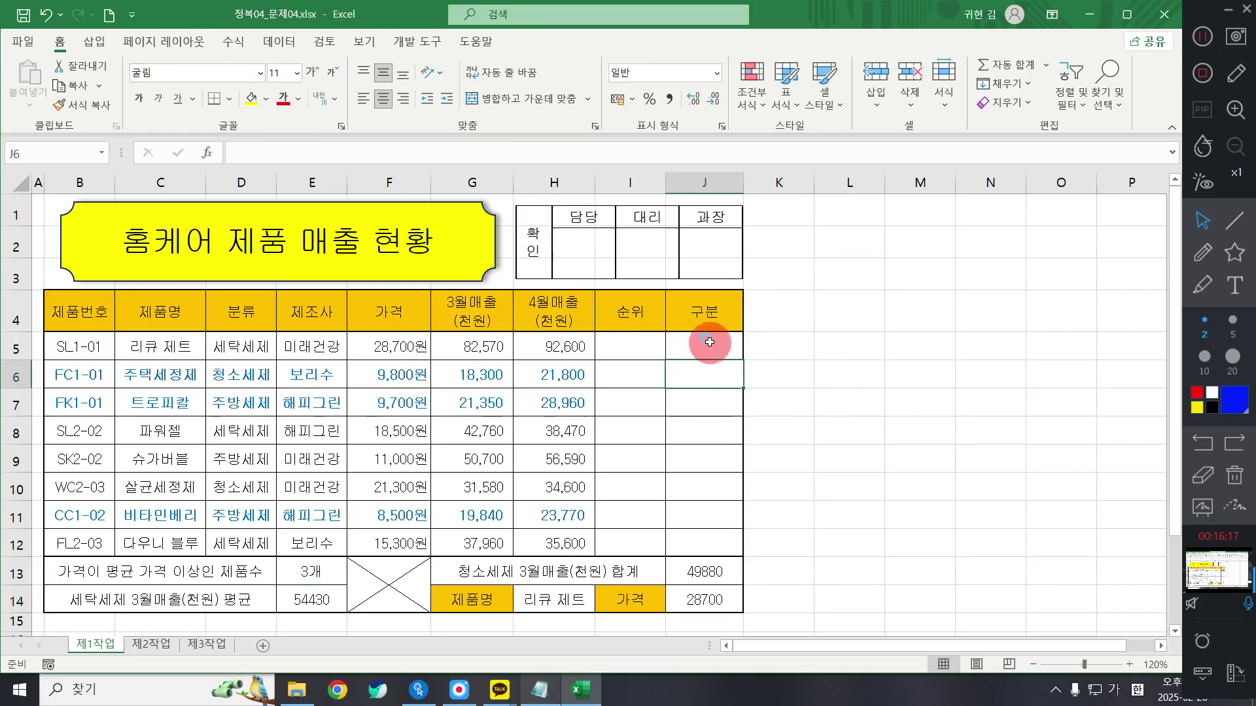
click(734, 355)
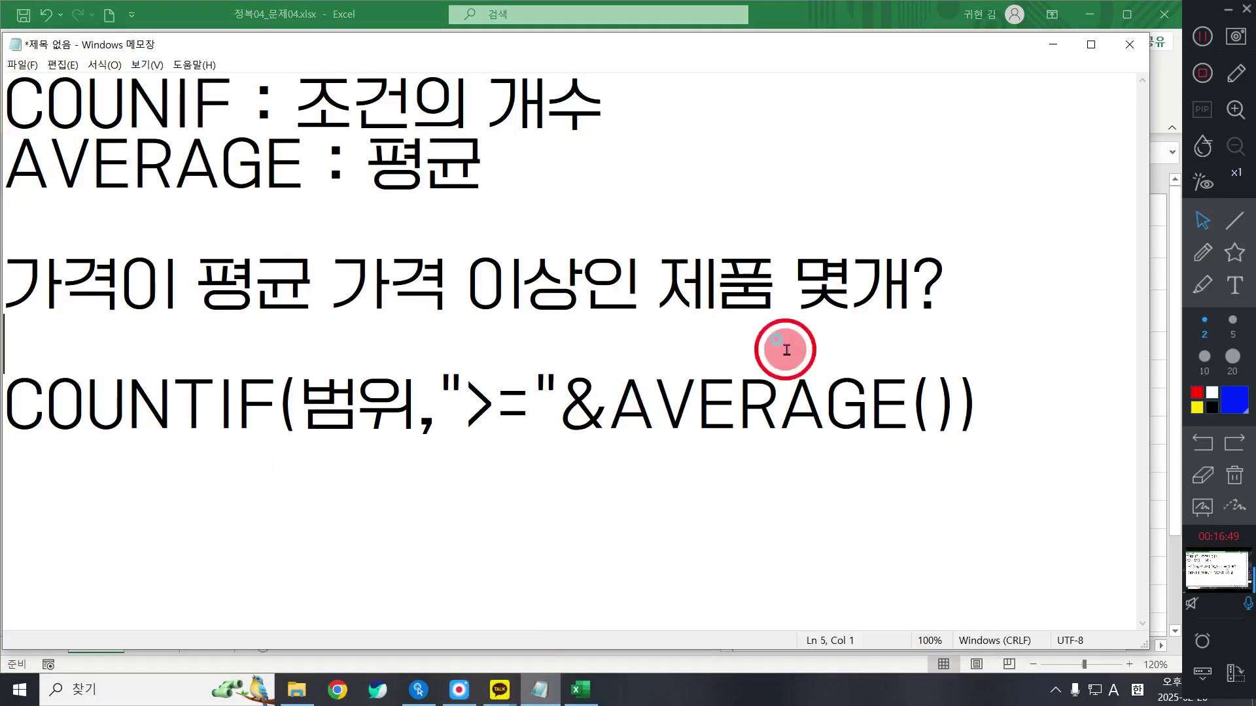
key(ctrl+a)
key(Delete)
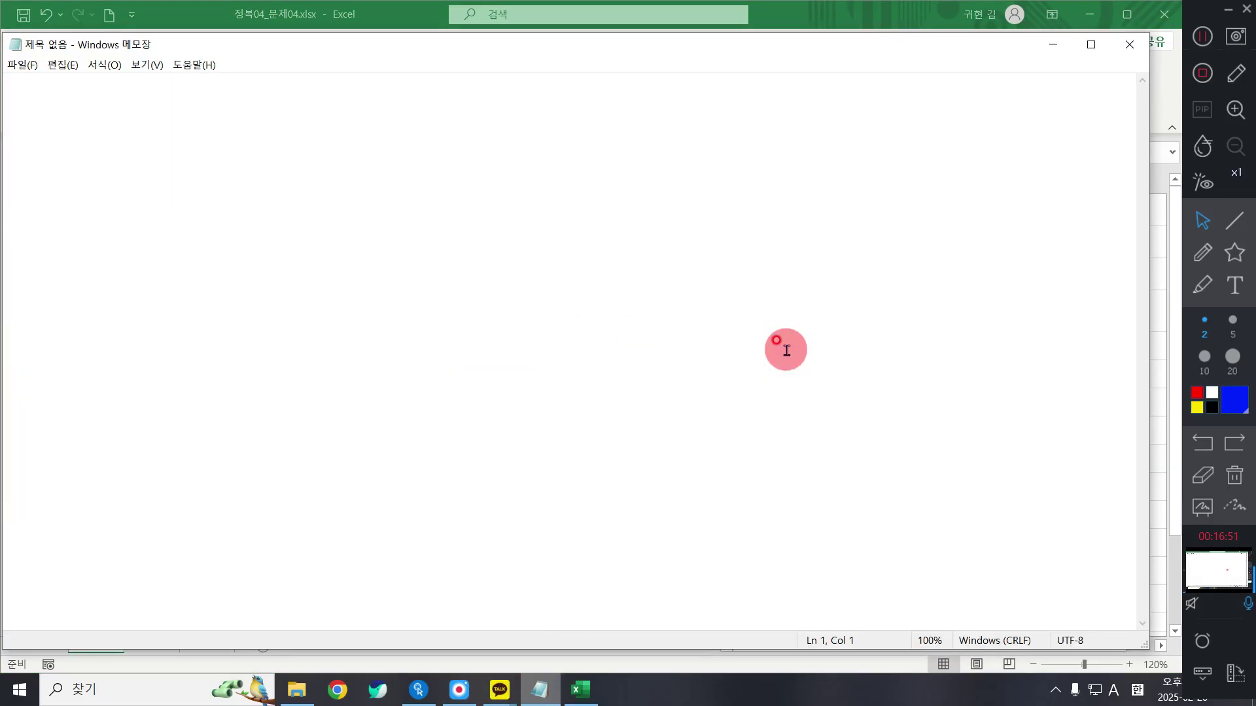
text(IF)
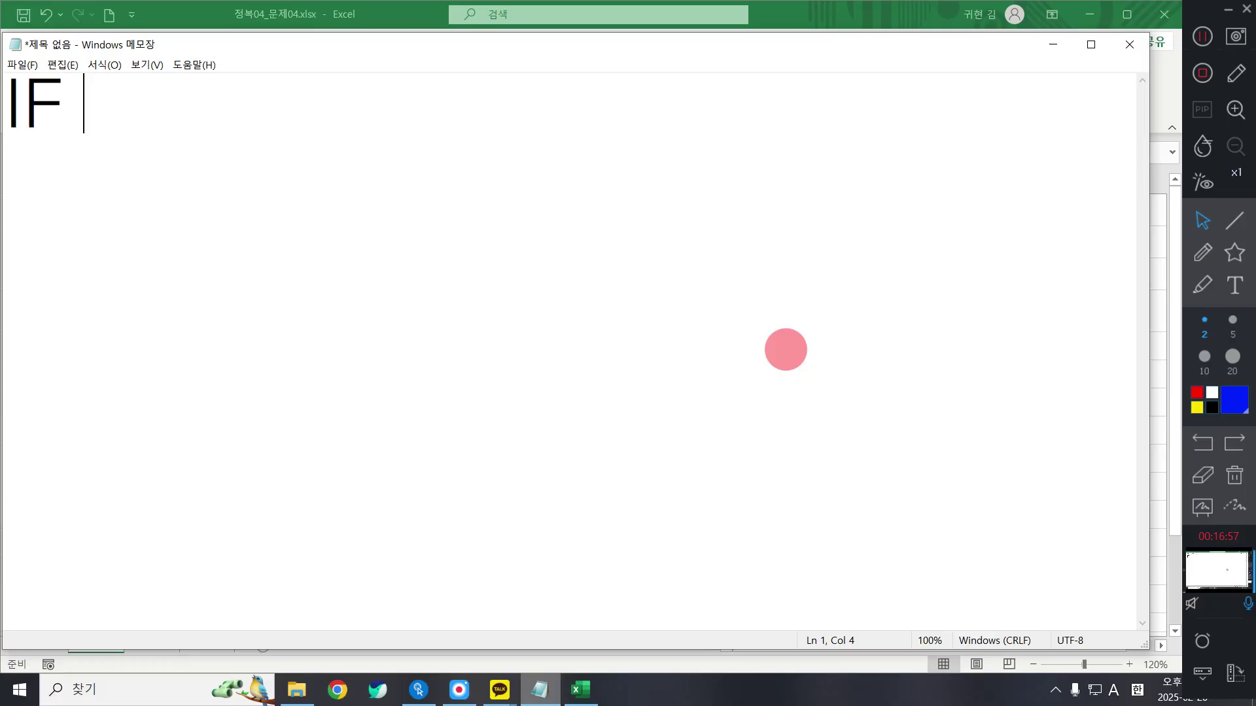
key(Return)
key(Return)
text(WHR)
key(BackSpace)
key(BackSpace)
key(BackSpace)
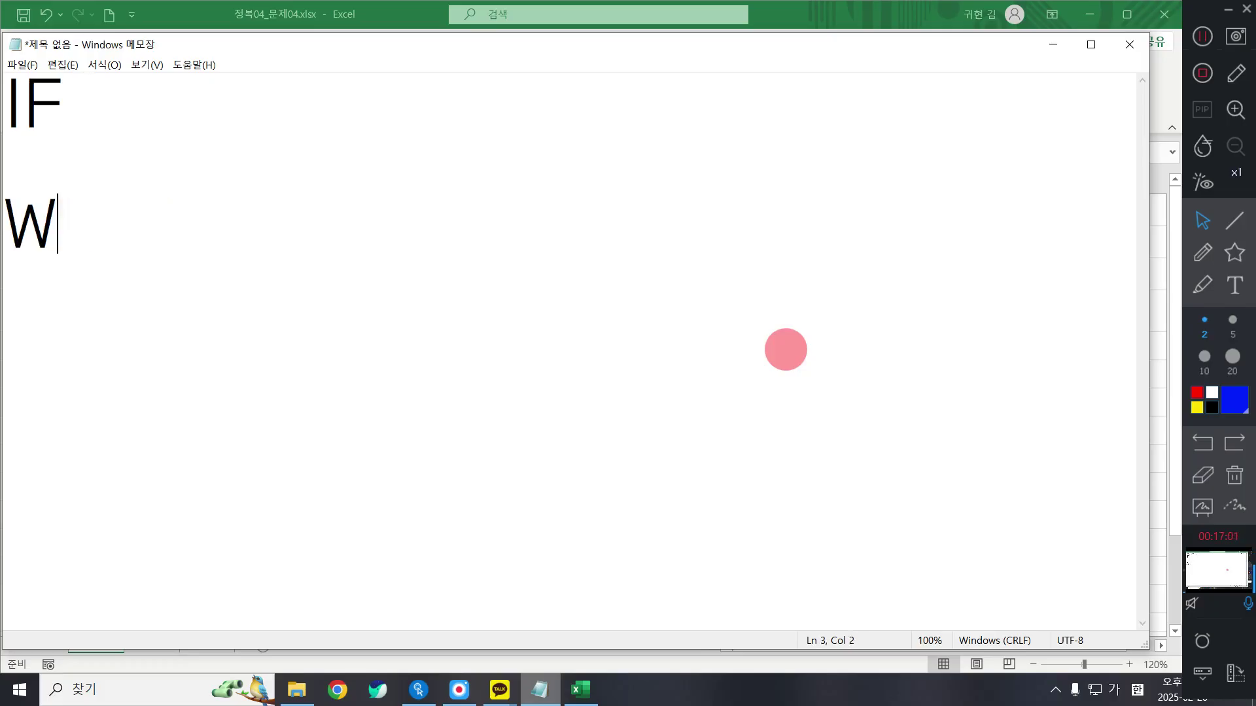
Write the condition line "조건 : 제품번호의 세번째 글자가 1이면" below the IF heading.
key(Hangul)
text(조건 : 제품버)
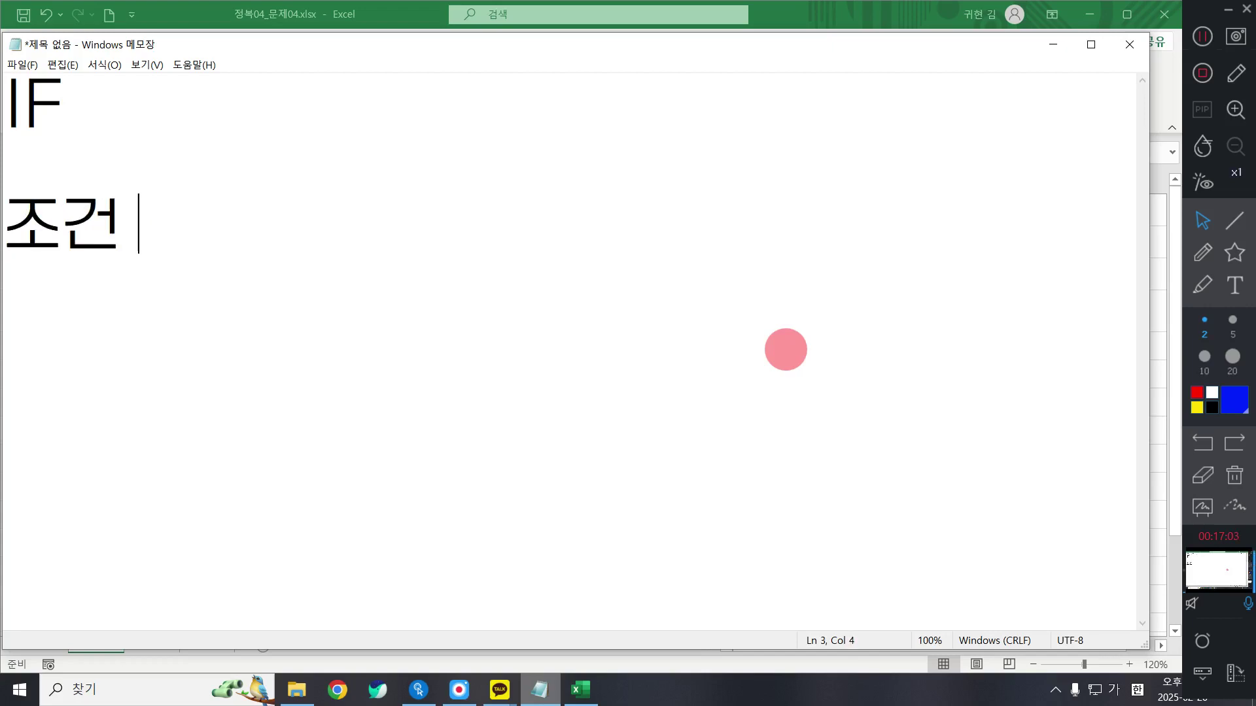
text(번호의 세)
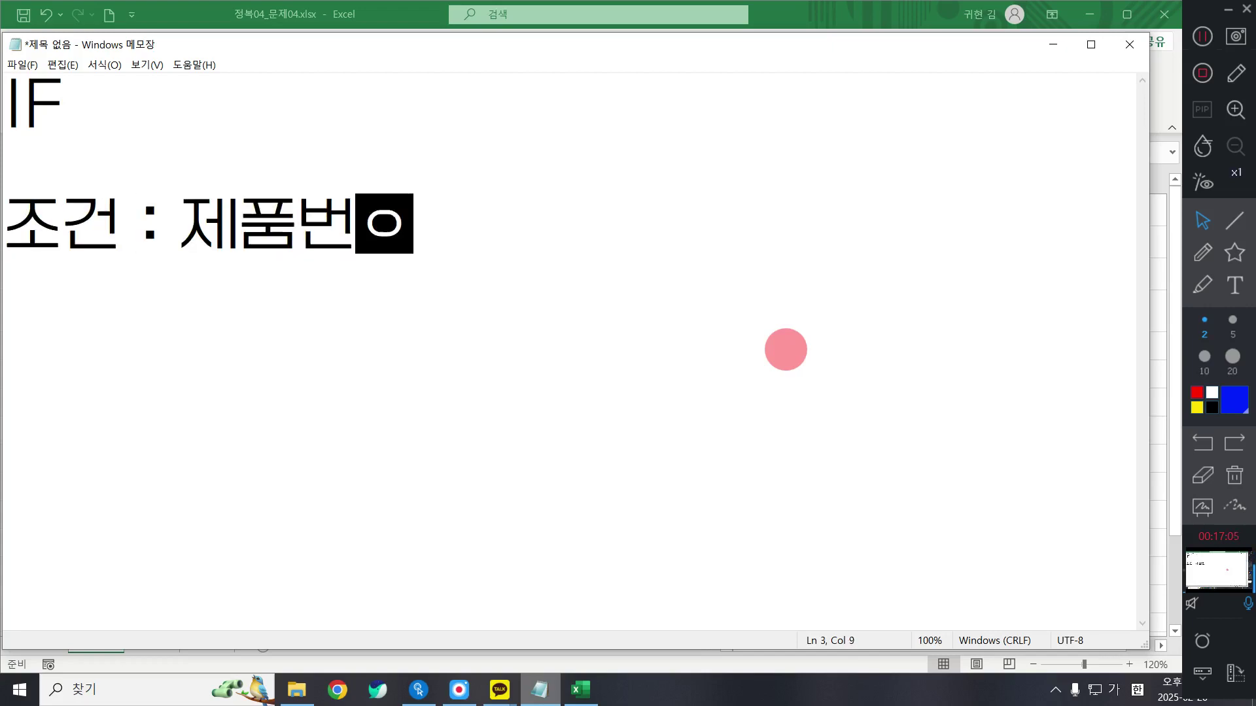
text(번)
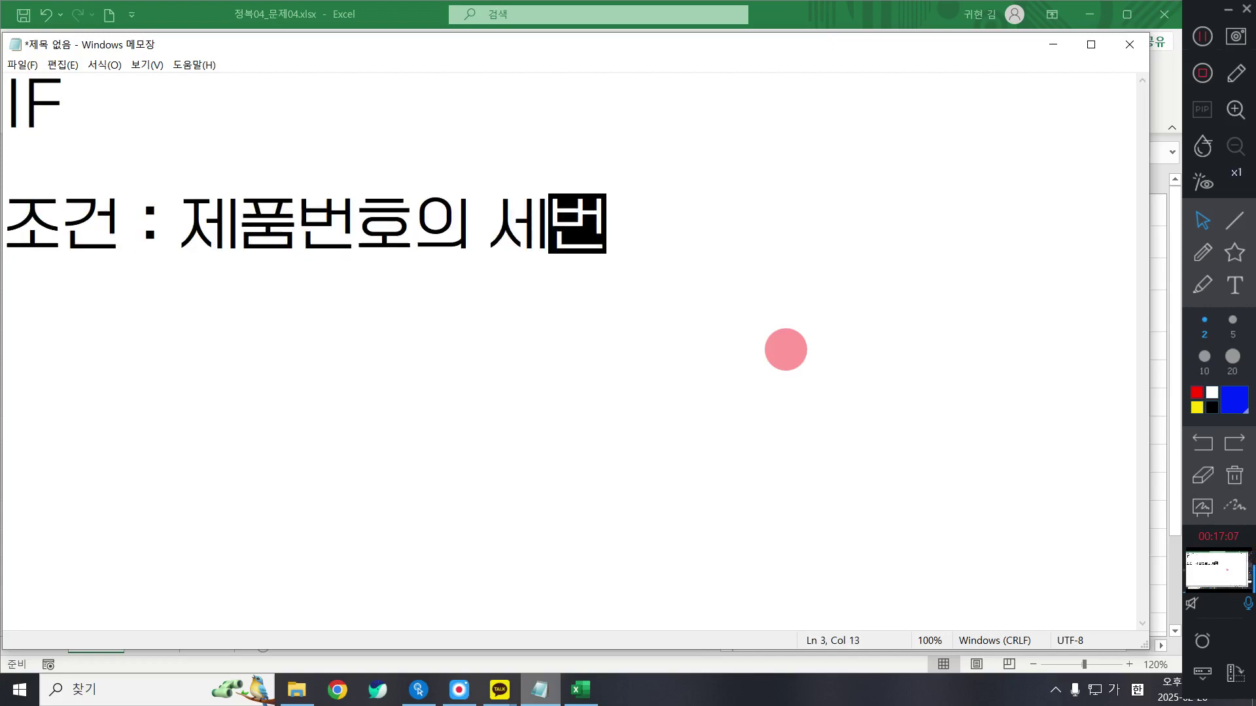
text(째 글자가 1이녀)
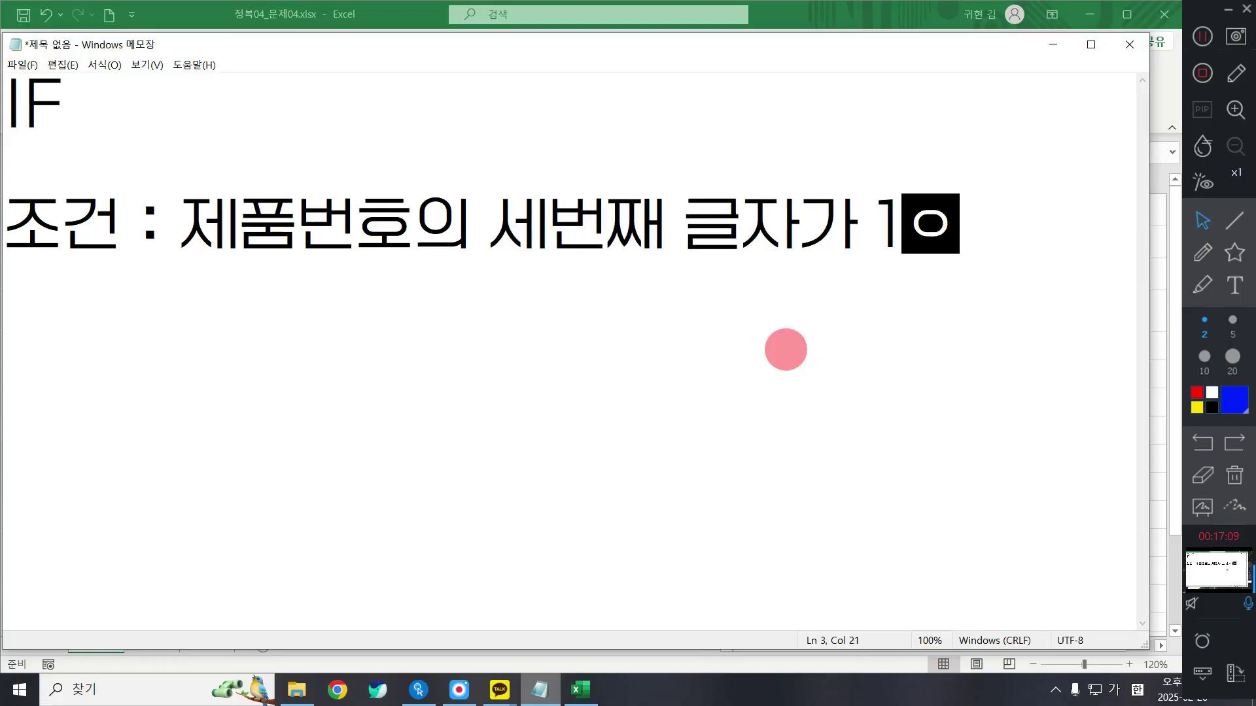
key(Return)
key(BackSpace)
key(BackSpace)
key(BackSpace)
text(ㅇ이면)
key(Return)
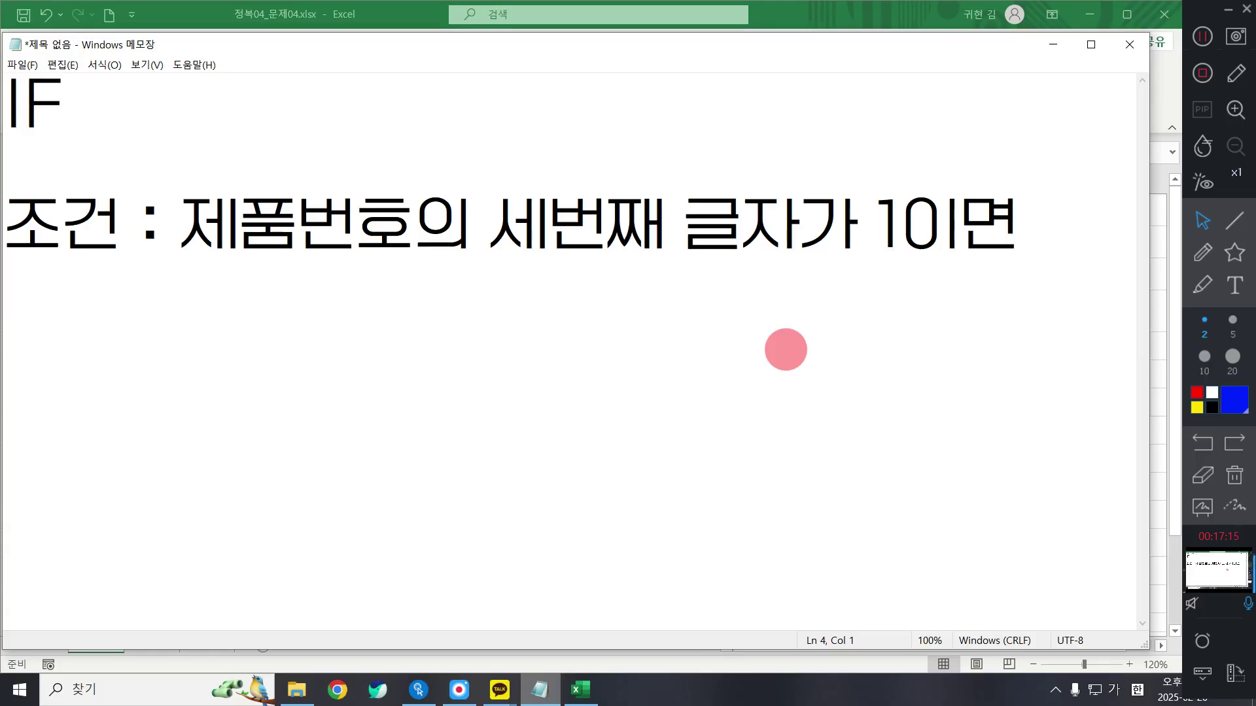
Add the lines "참 : 농축" and "거짓 : 일반" below the condition.
text(참 )
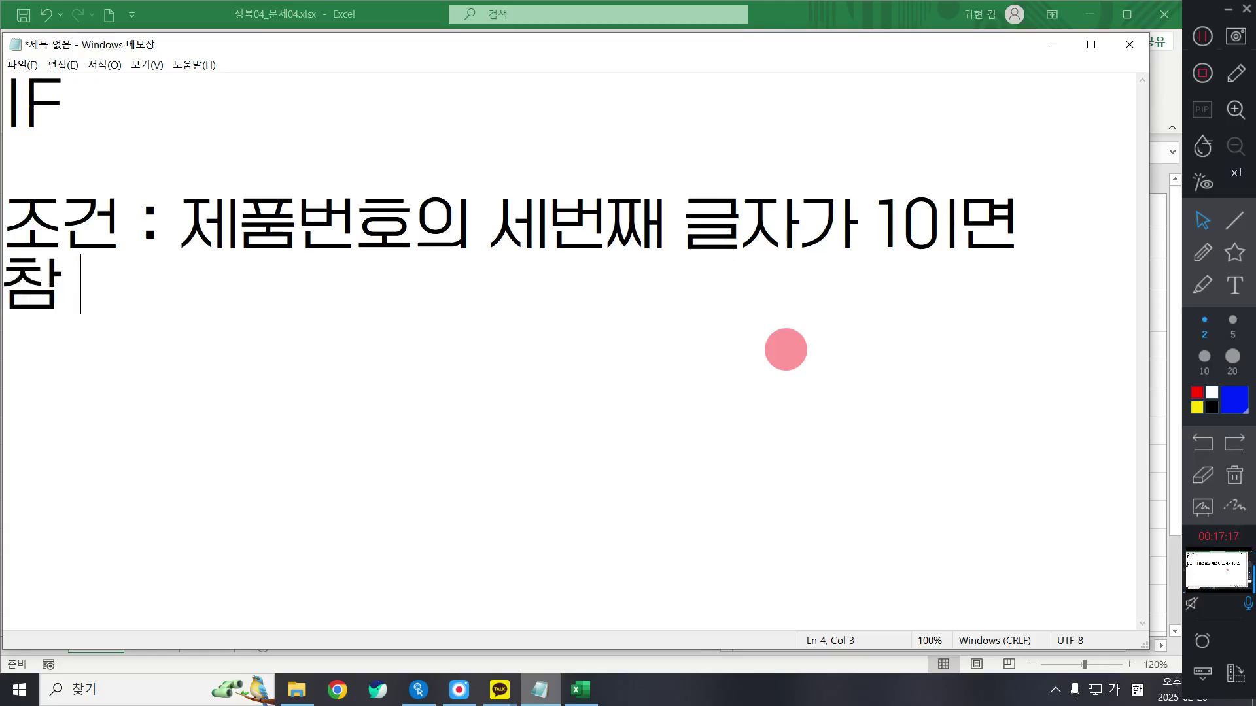
text(: 농축)
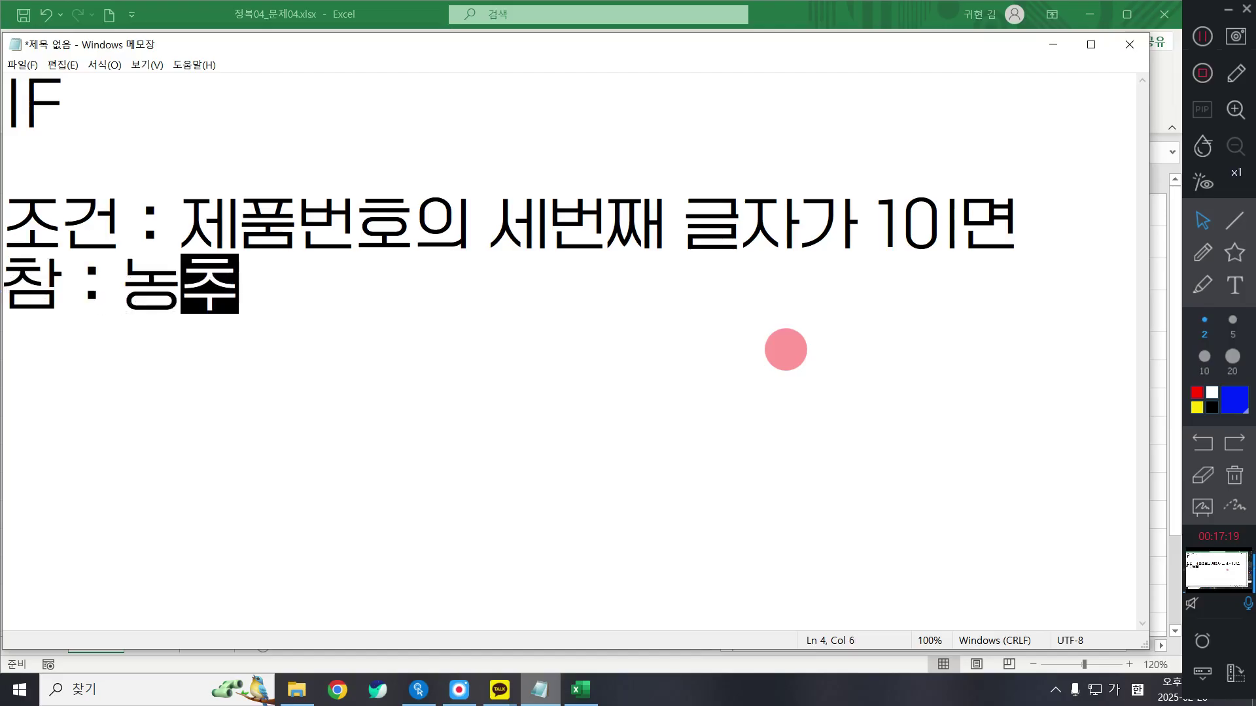
key(Return)
text(거)
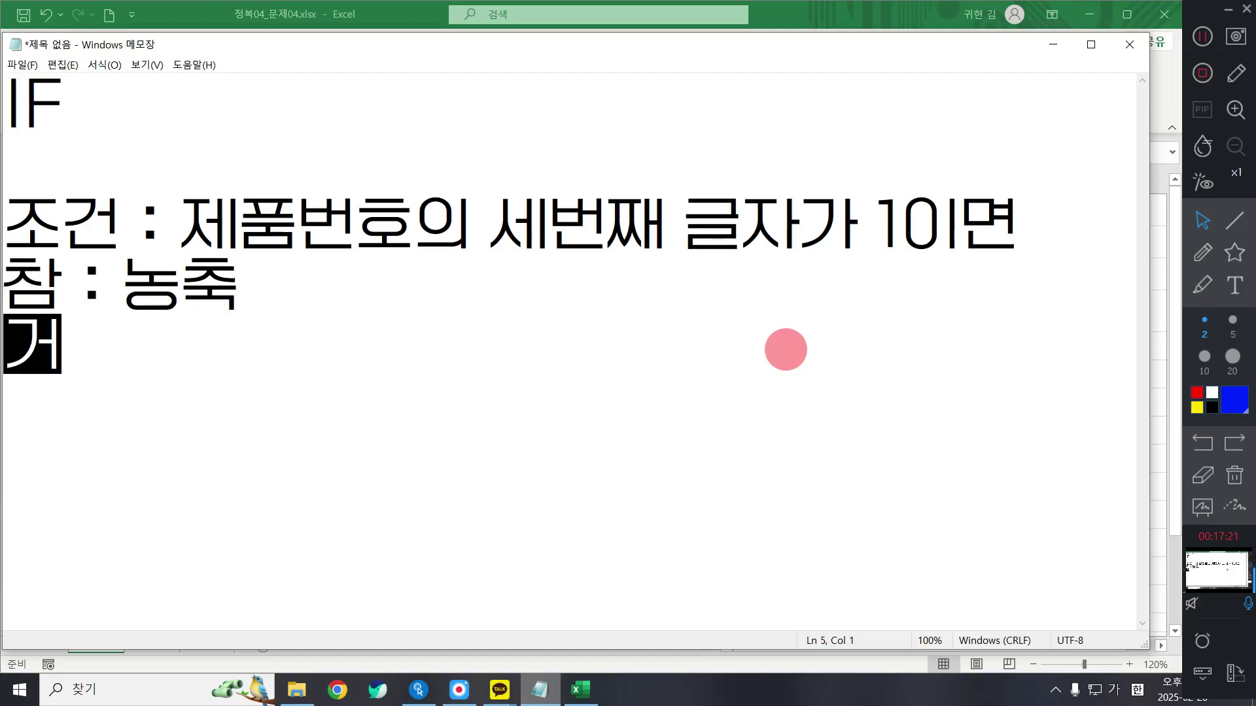
text(짓 :)
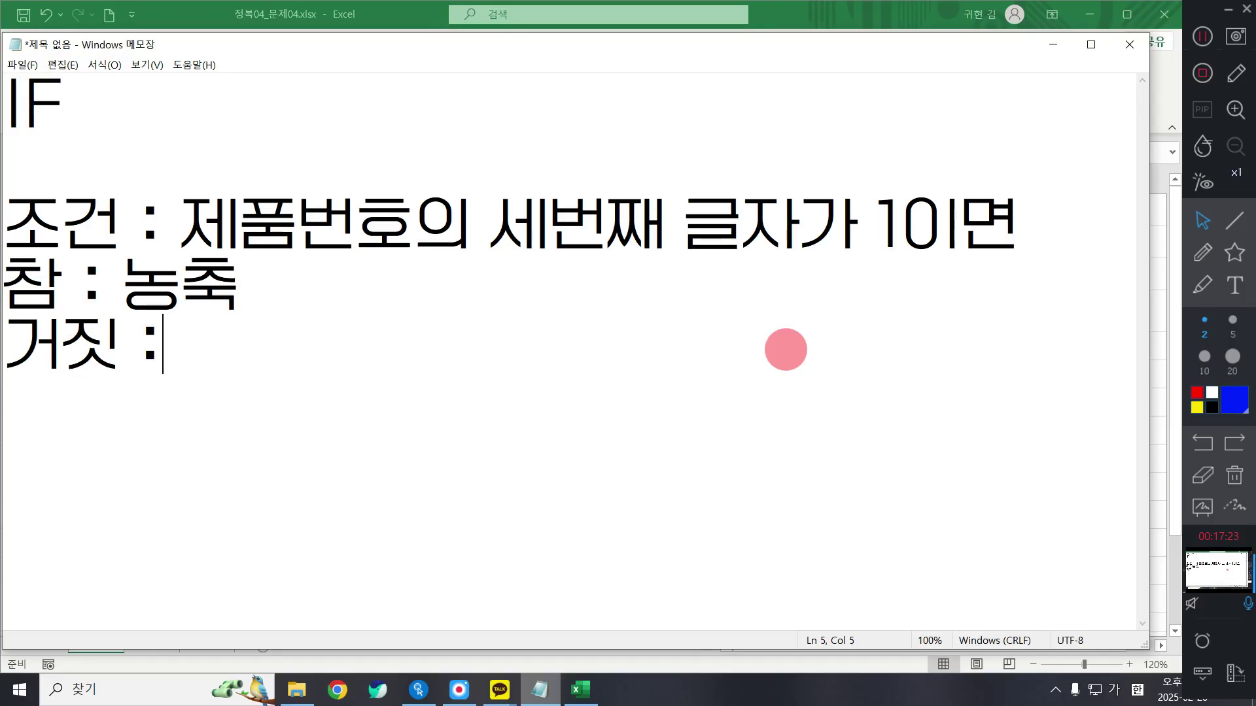
key(BackSpace)
text(: 일반)
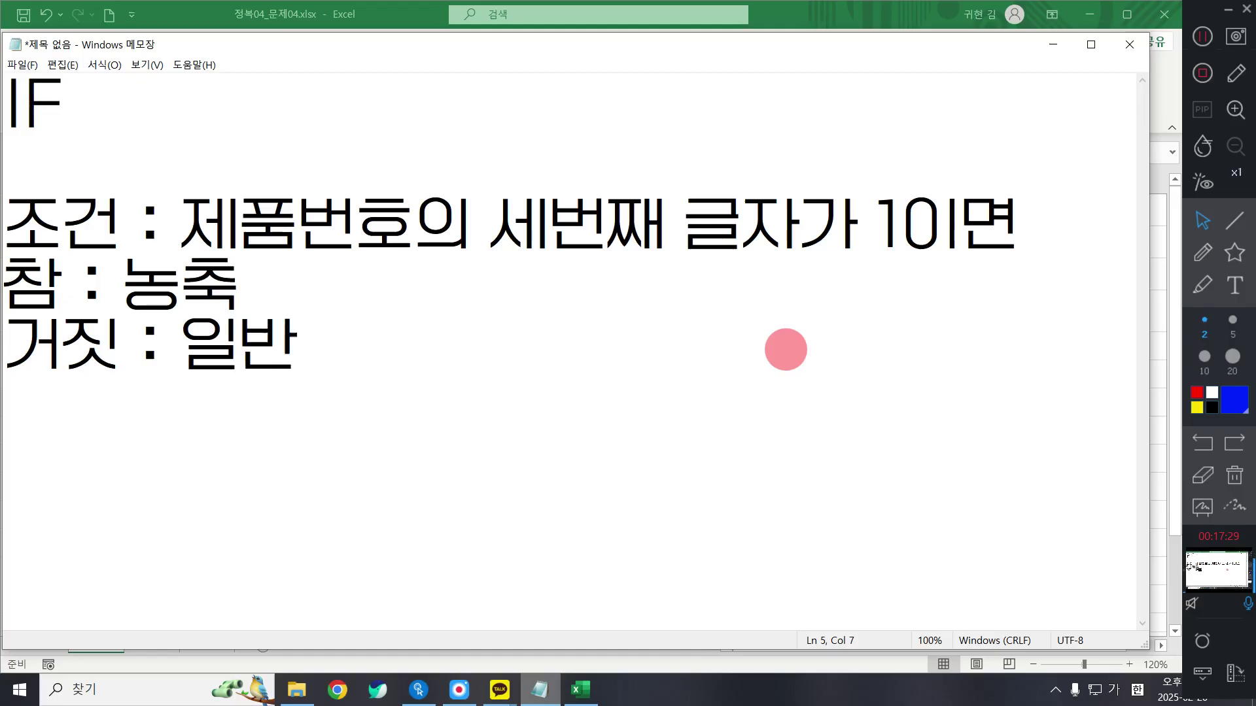
Replace "제품번호의 세번째 글자가" in the condition line with MID()=.
drag(186, 223, 842, 224)
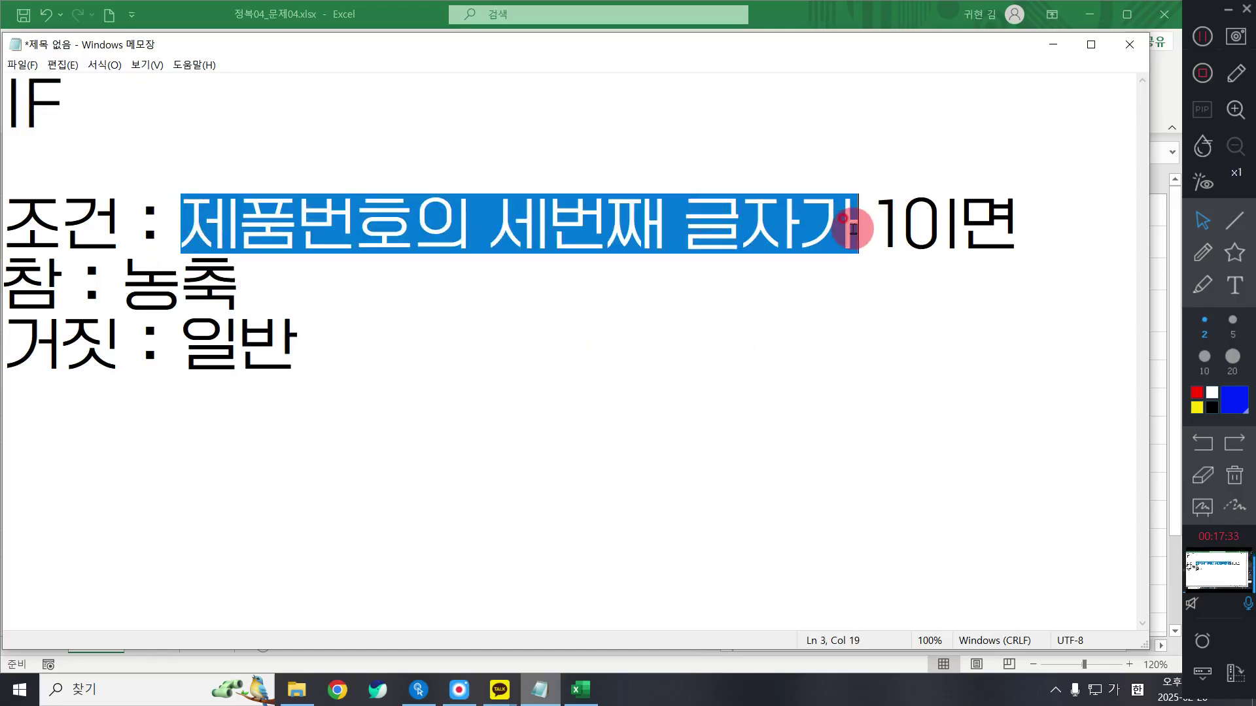
text(ㅡ)
key(BackSpace)
key(Hangul)
text(MID)
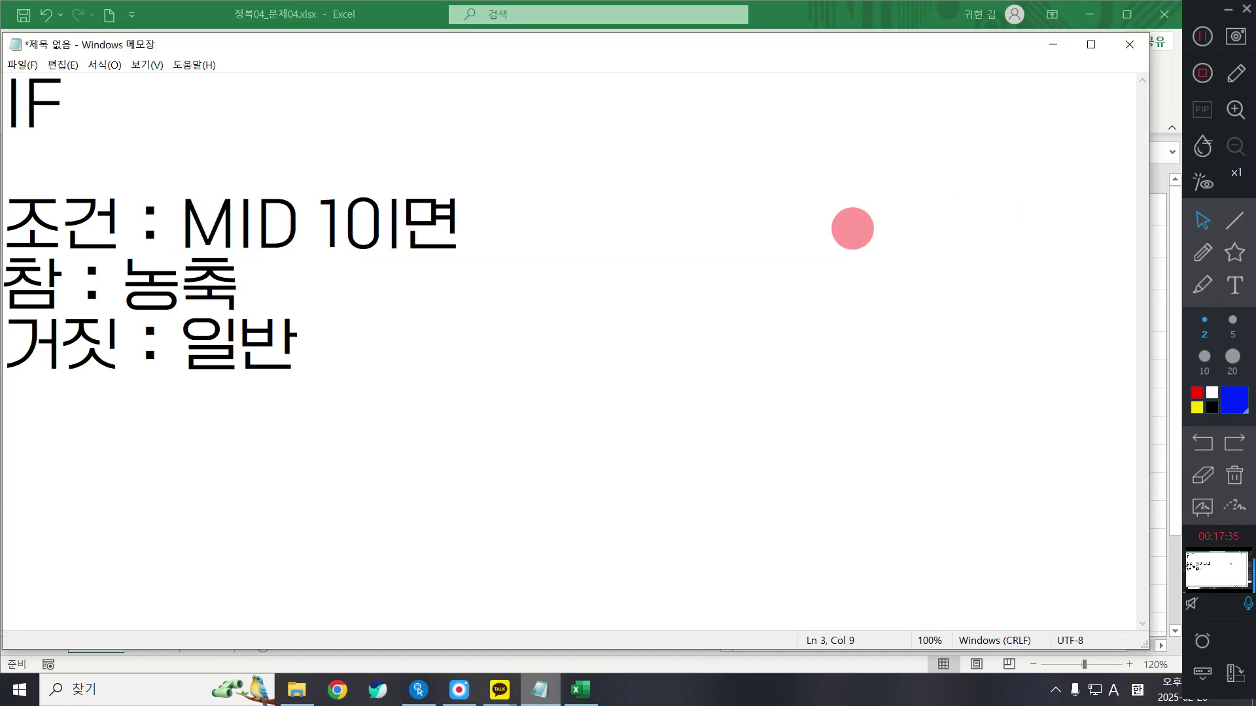
text(())
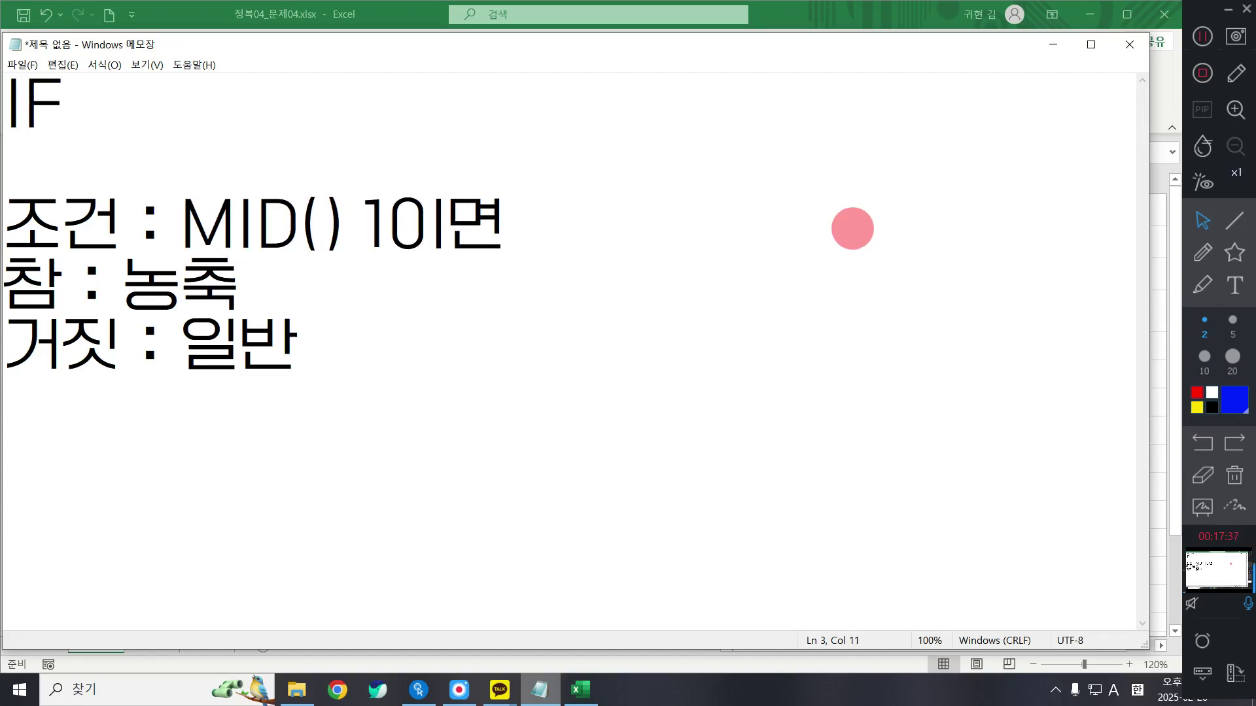
text(=)
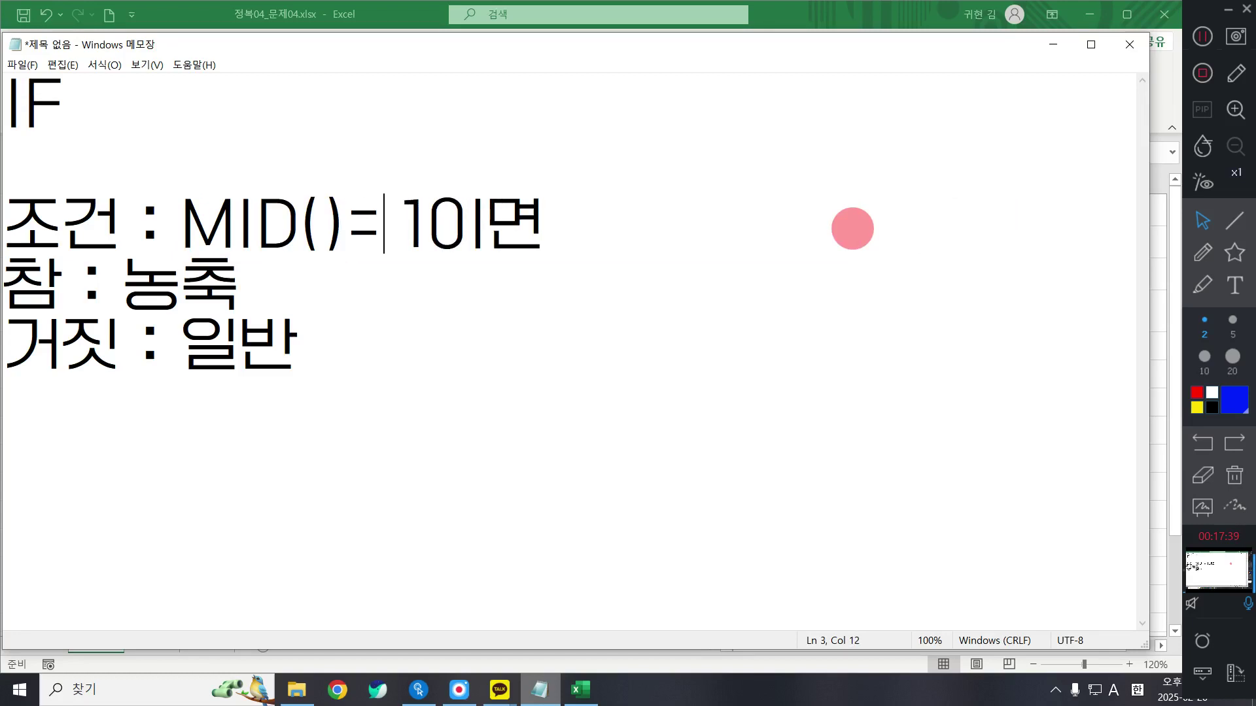
Replace "1이면" after MID()= with "1" in double quotation marks, keeping the 참 line separate.
key(Delete)
key(Delete)
key(Delete)
key(Delete)
key(Delete)
key(Return)
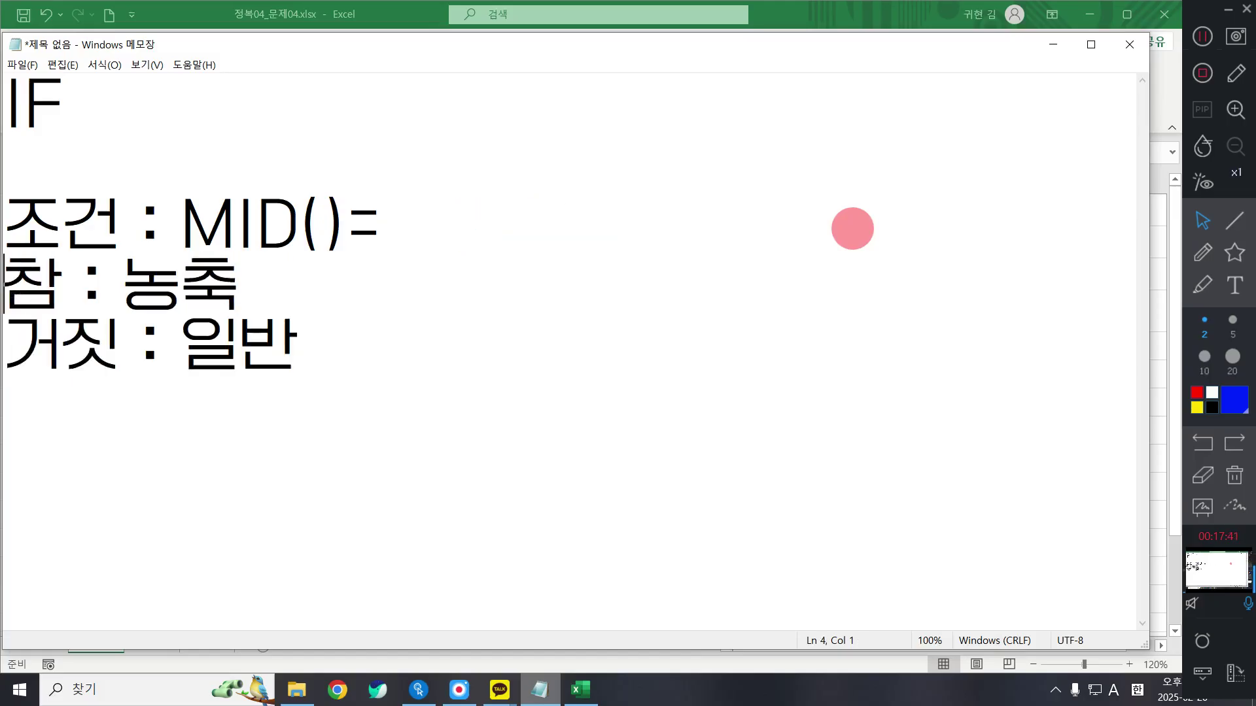
key(Left)
text("1")
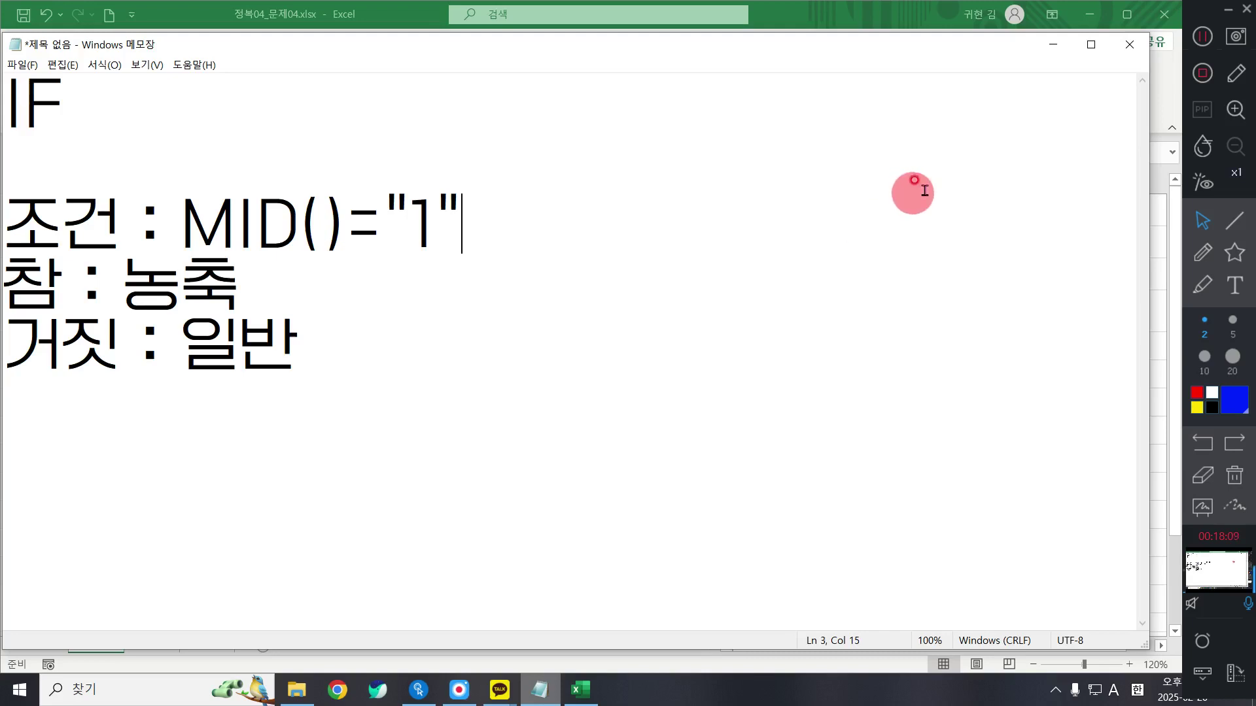
Switch back to Excel and begin the formula =IF(MID( in J5, opening the function arguments for MID.
click(1060, 46)
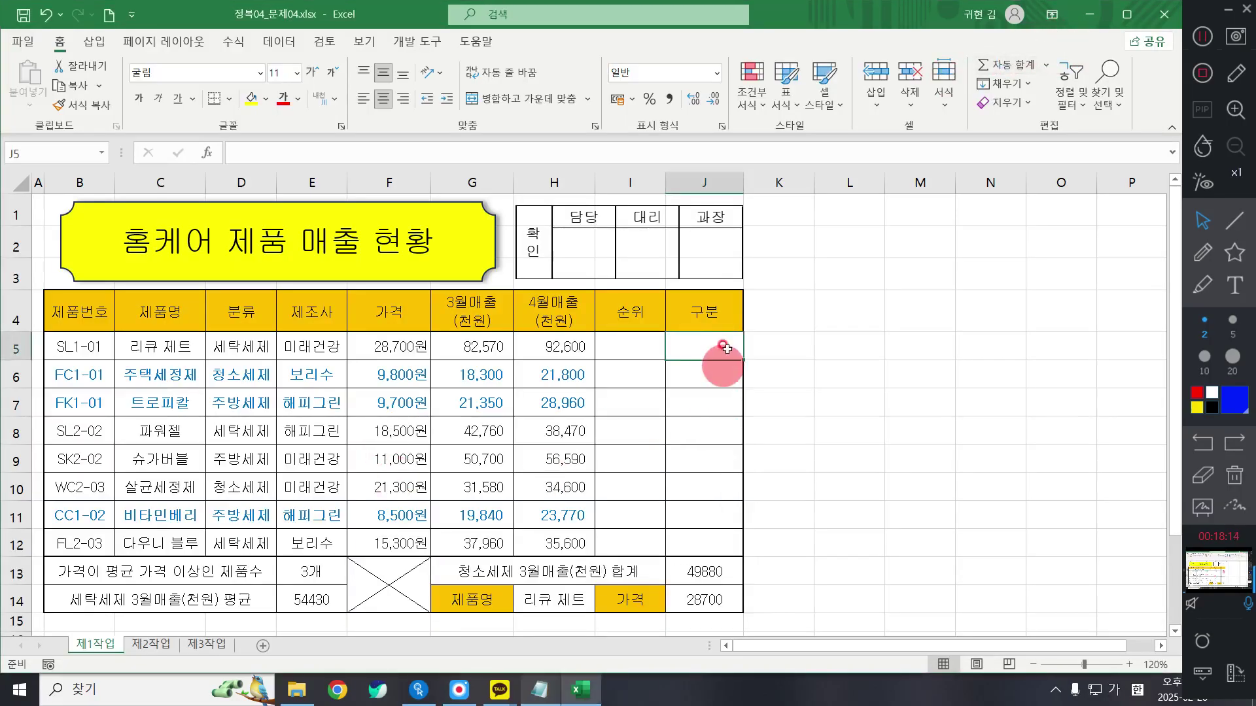
click(704, 353)
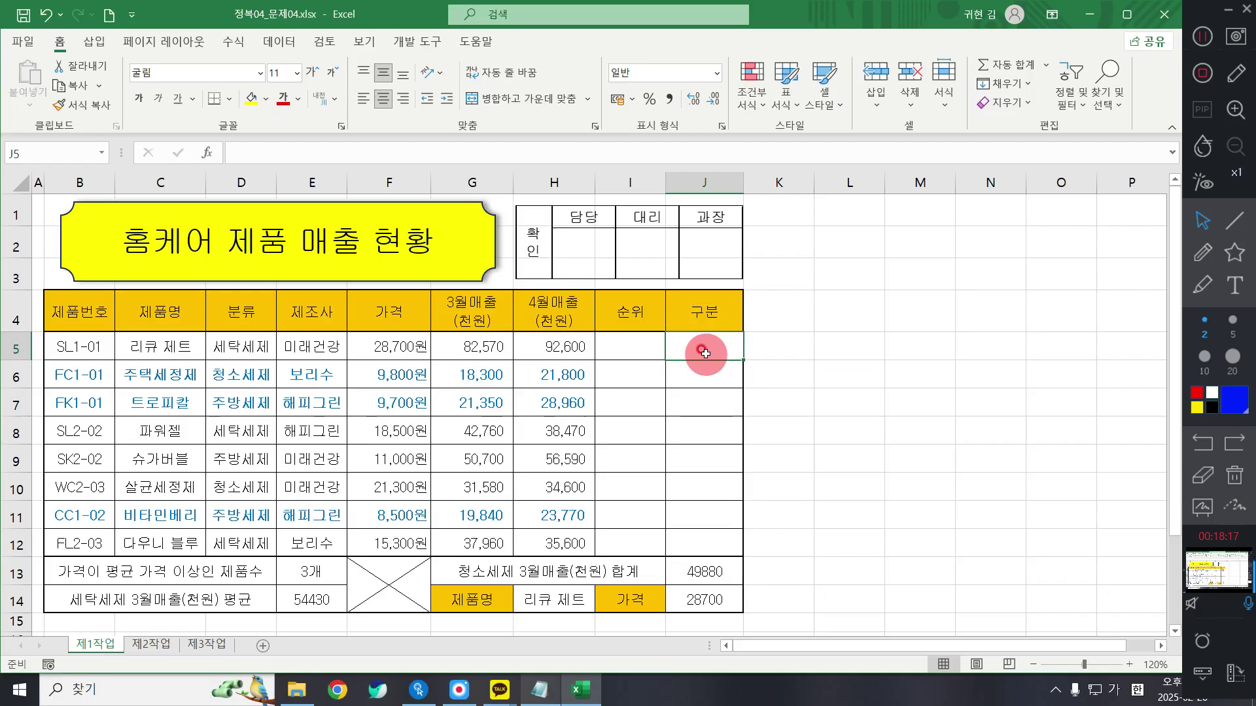
text(=)
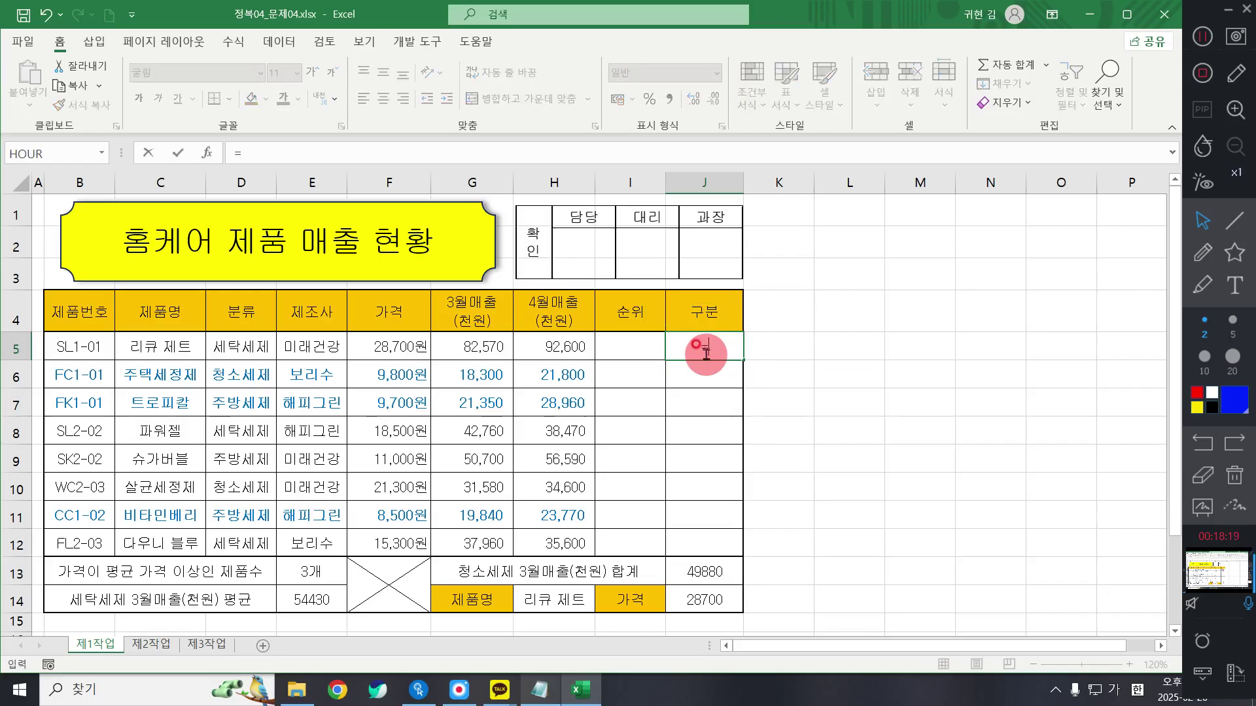
text(IF()
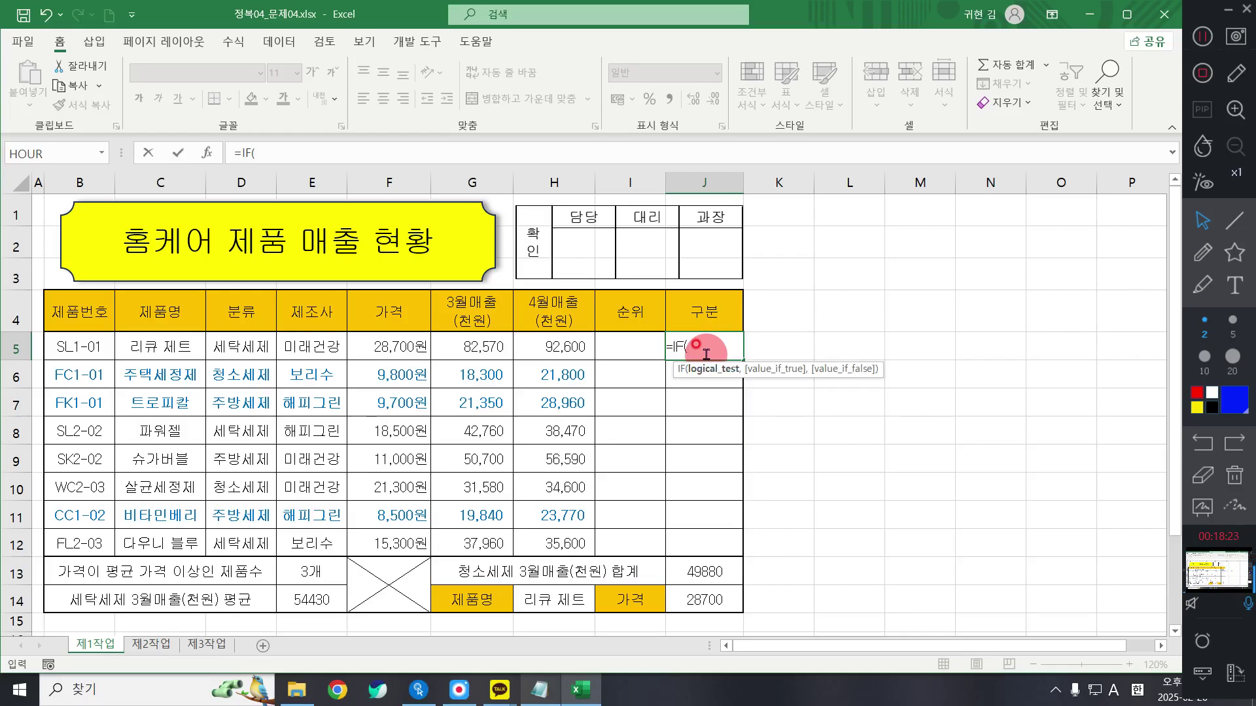
text(MID()
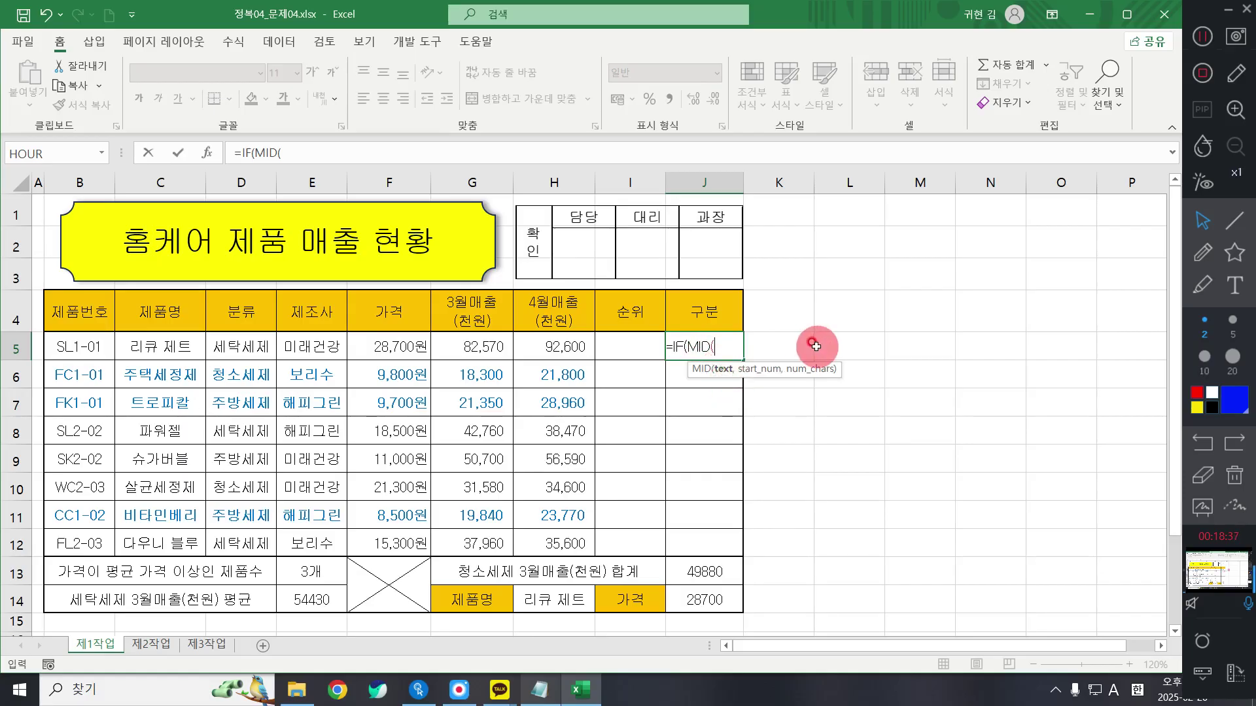
click(203, 152)
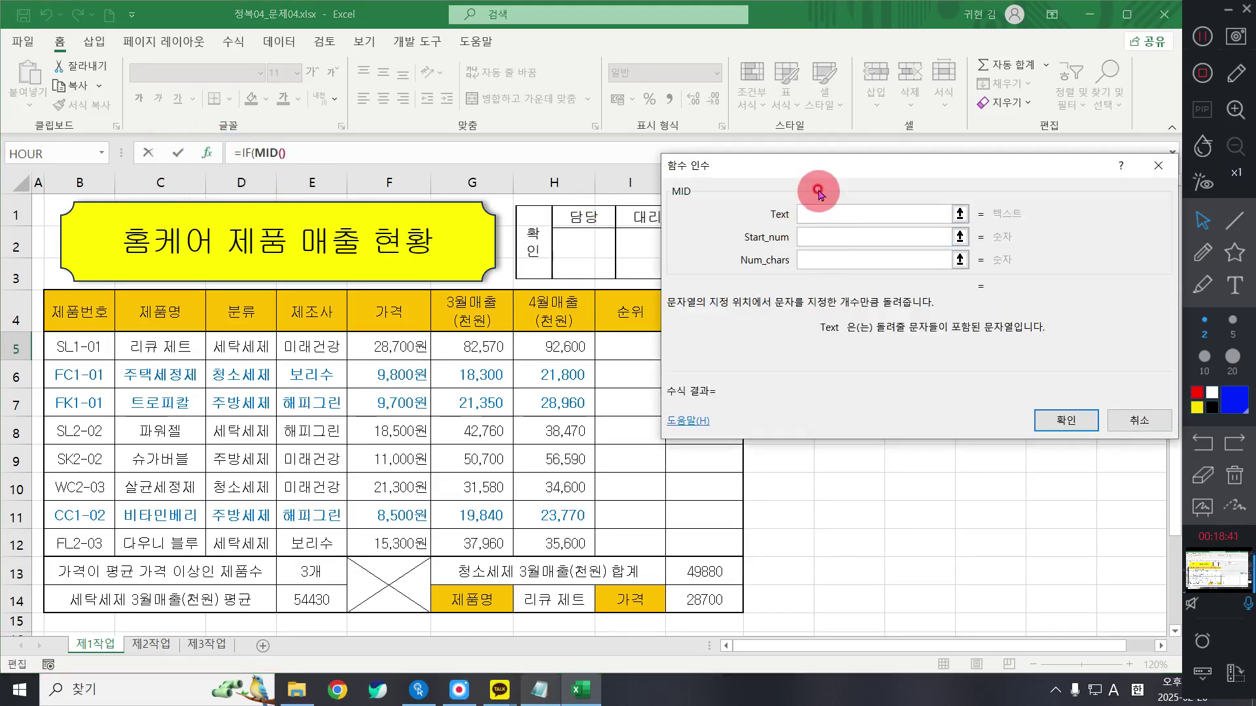
drag(808, 168, 889, 168)
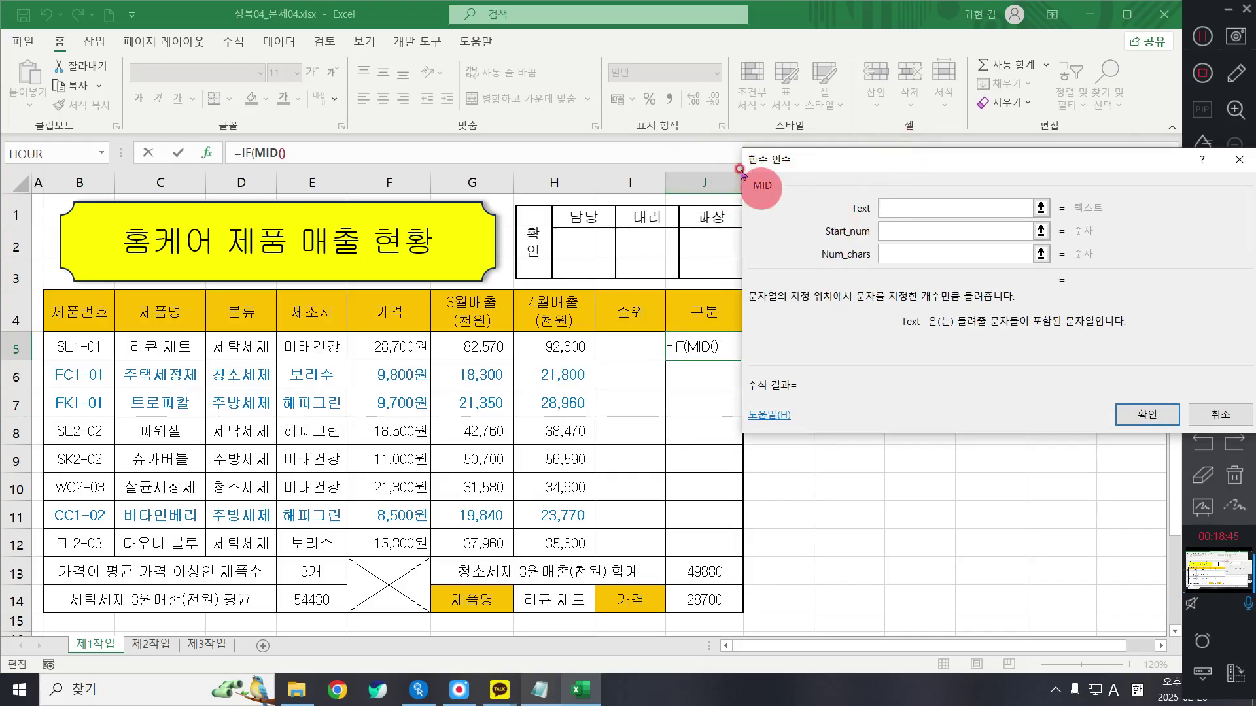
Set the MID arguments to text B5, start number 3 and number of characters 1.
click(923, 205)
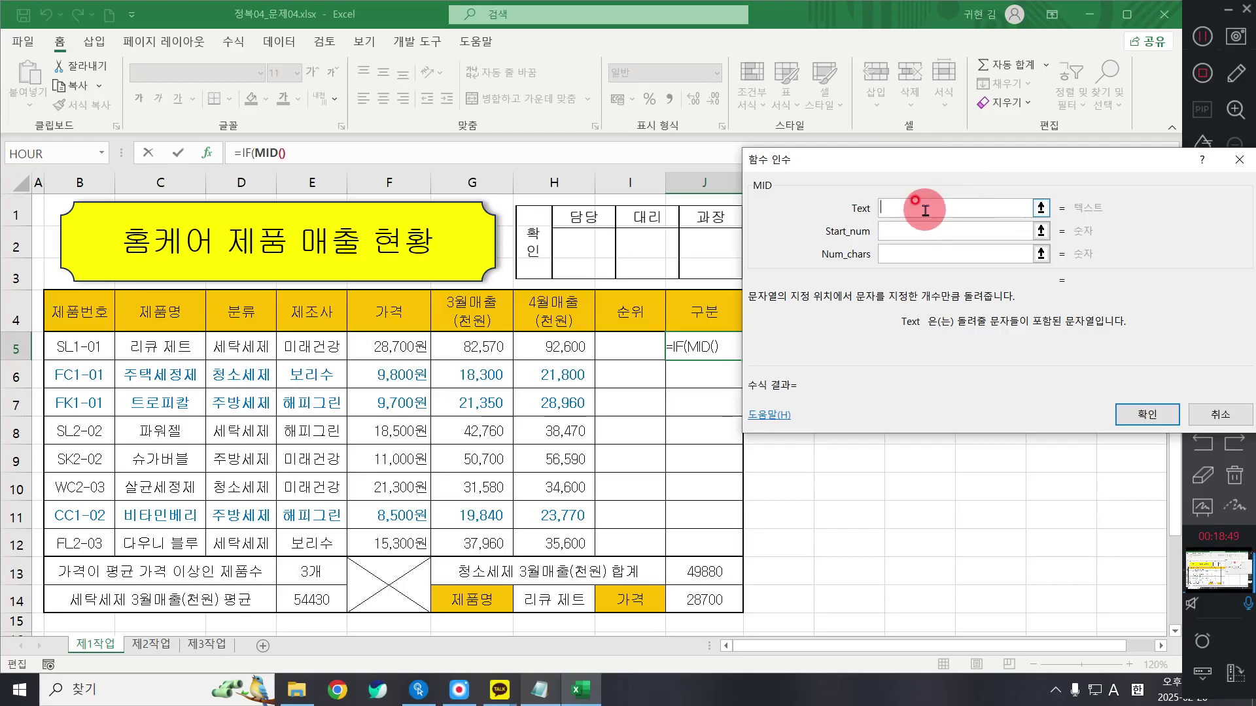
click(66, 343)
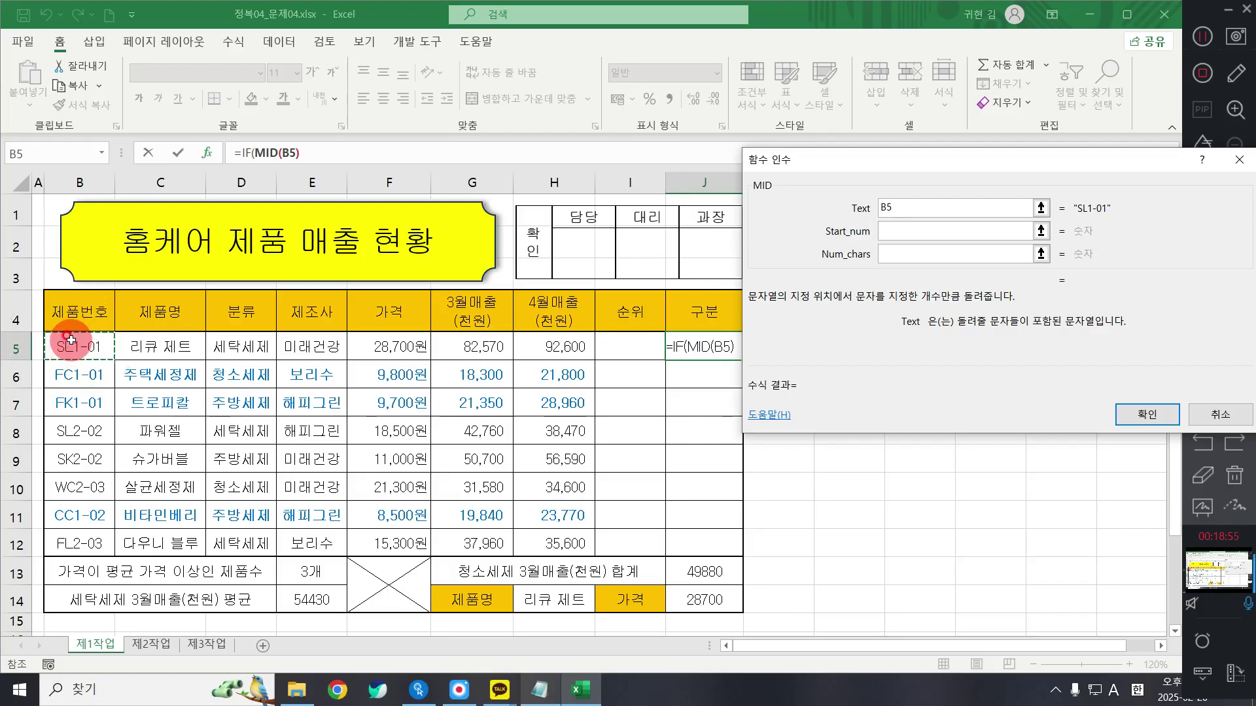
click(70, 341)
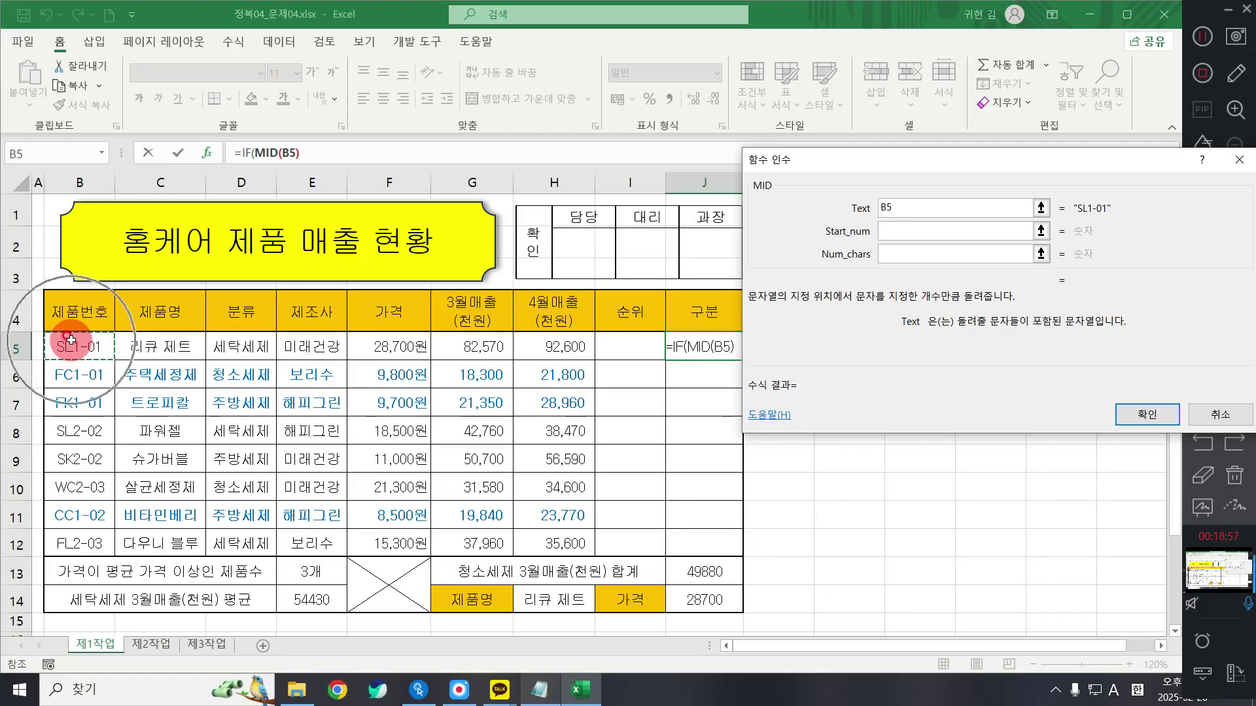
click(928, 232)
text(3)
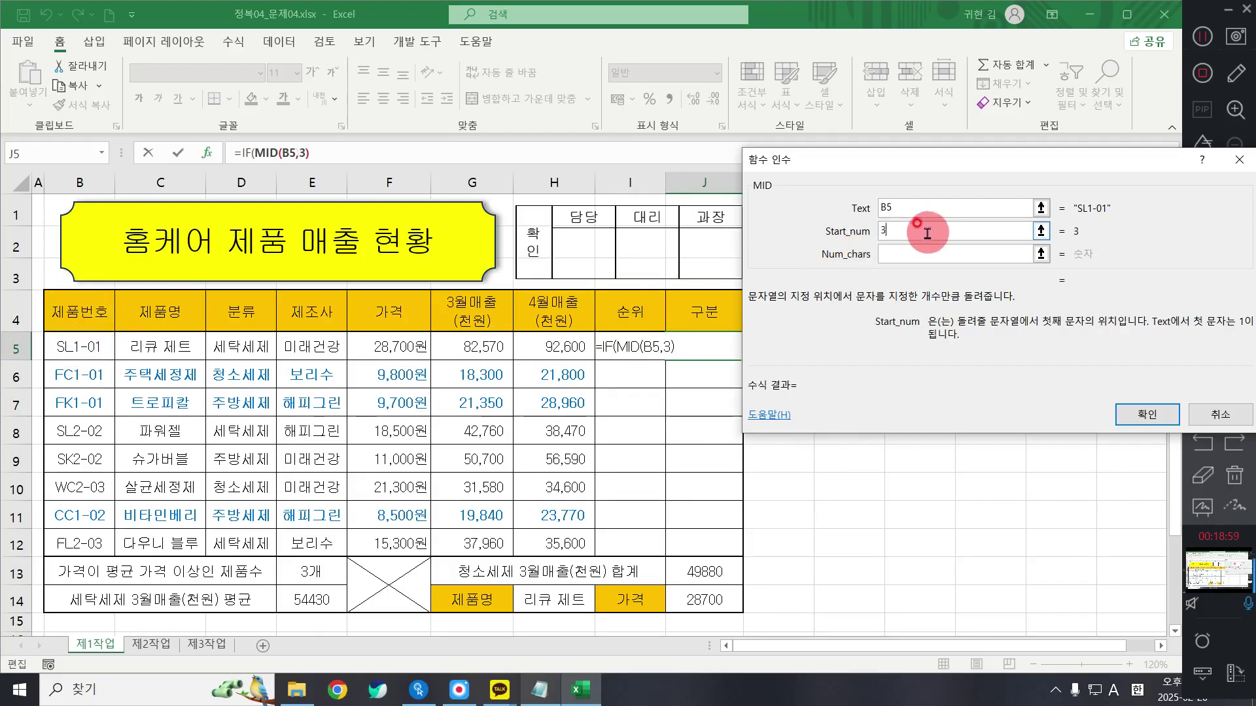
click(902, 255)
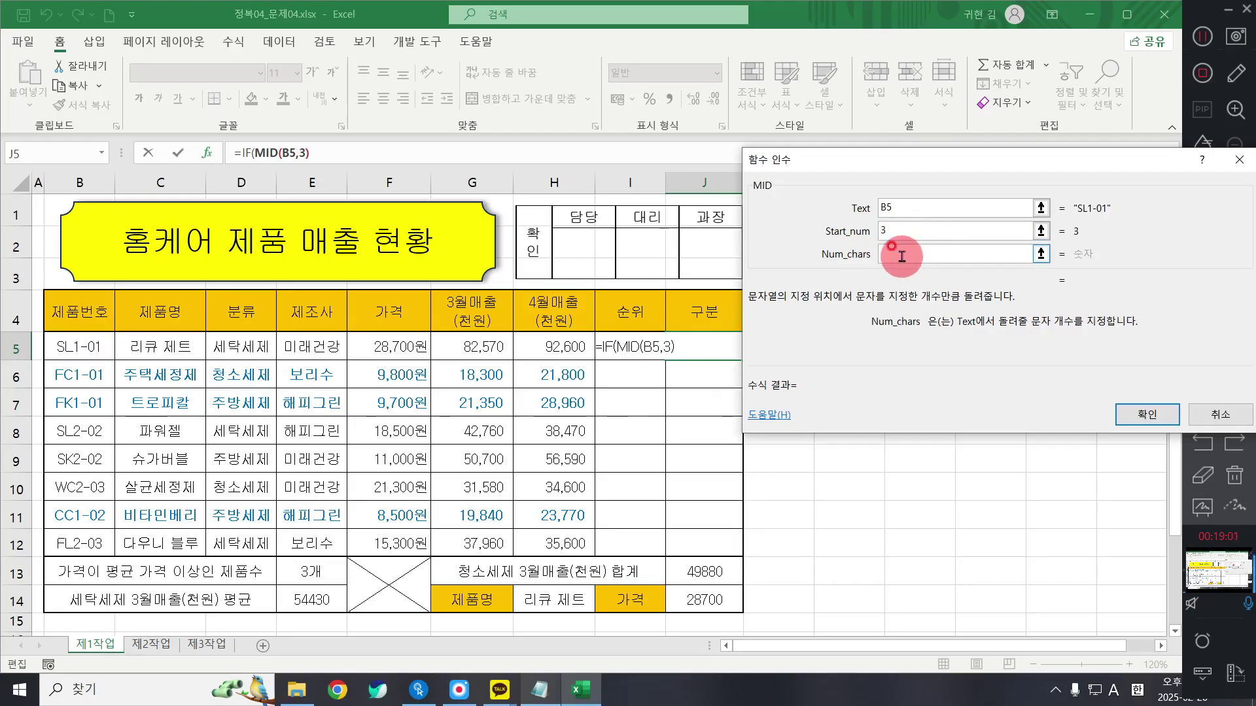
text(1)
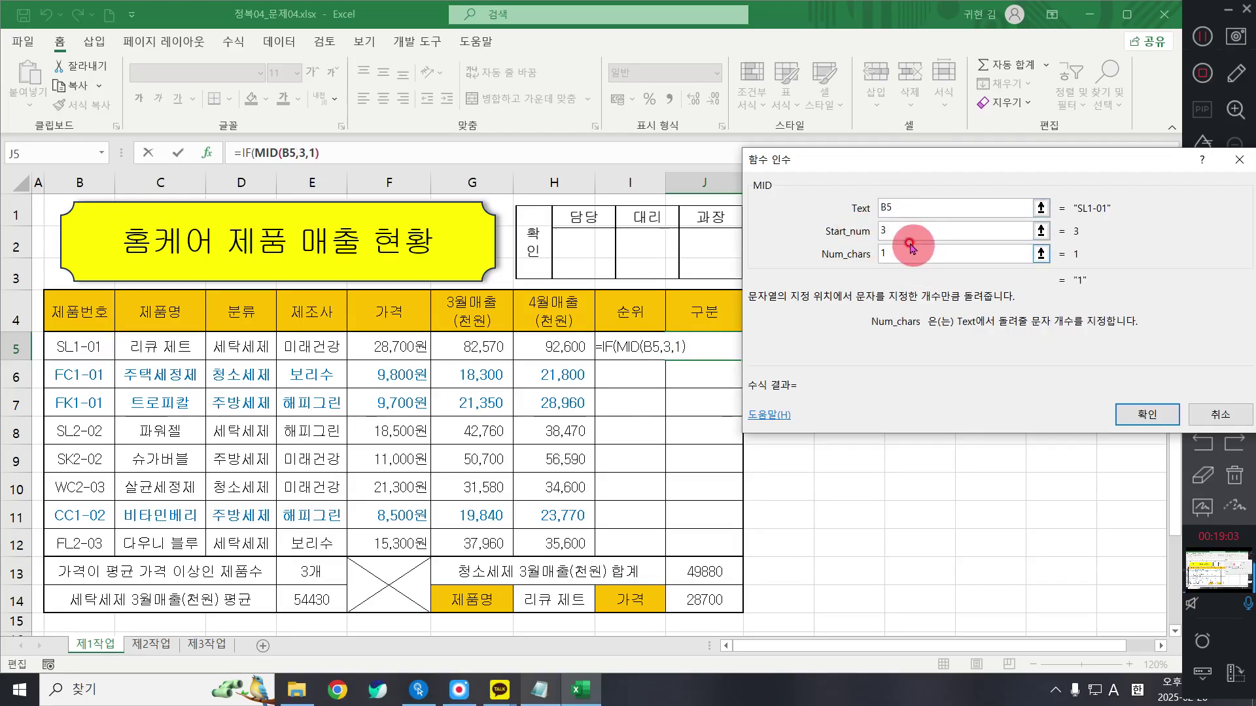
click(897, 229)
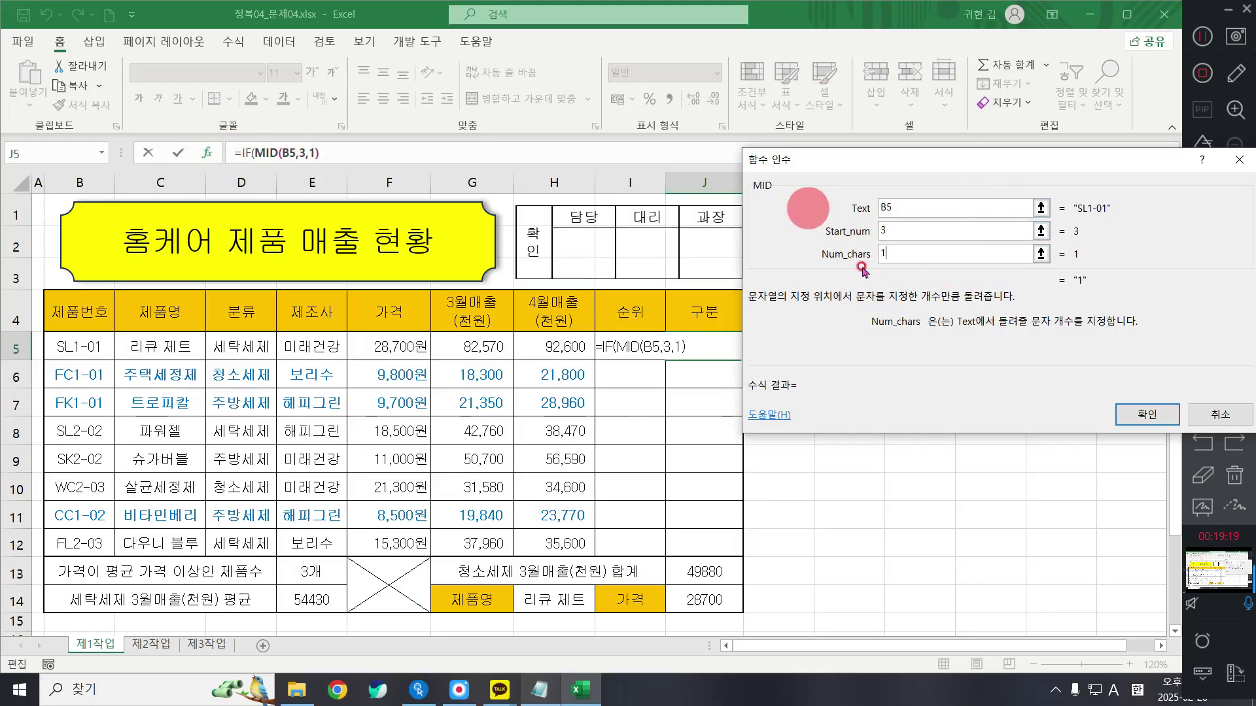
Open the arguments of the enclosing IF function and complete its logical test as MID(B5,3,1)="1".
click(243, 155)
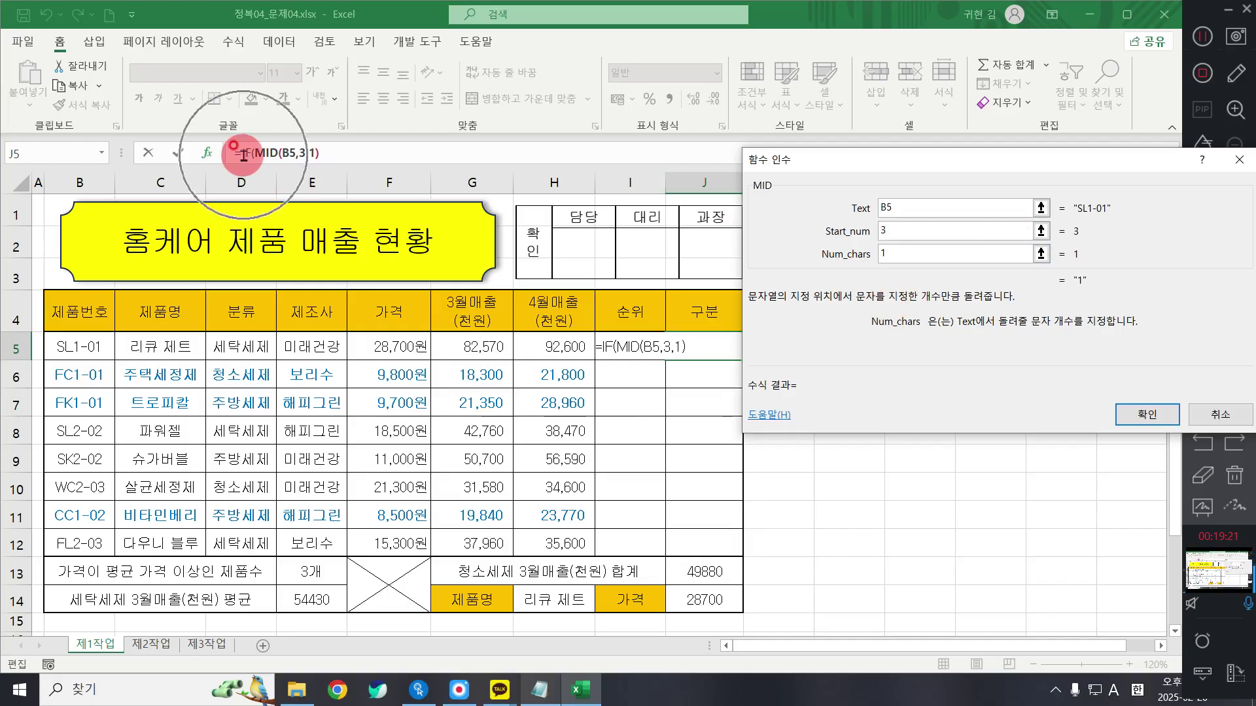
click(247, 155)
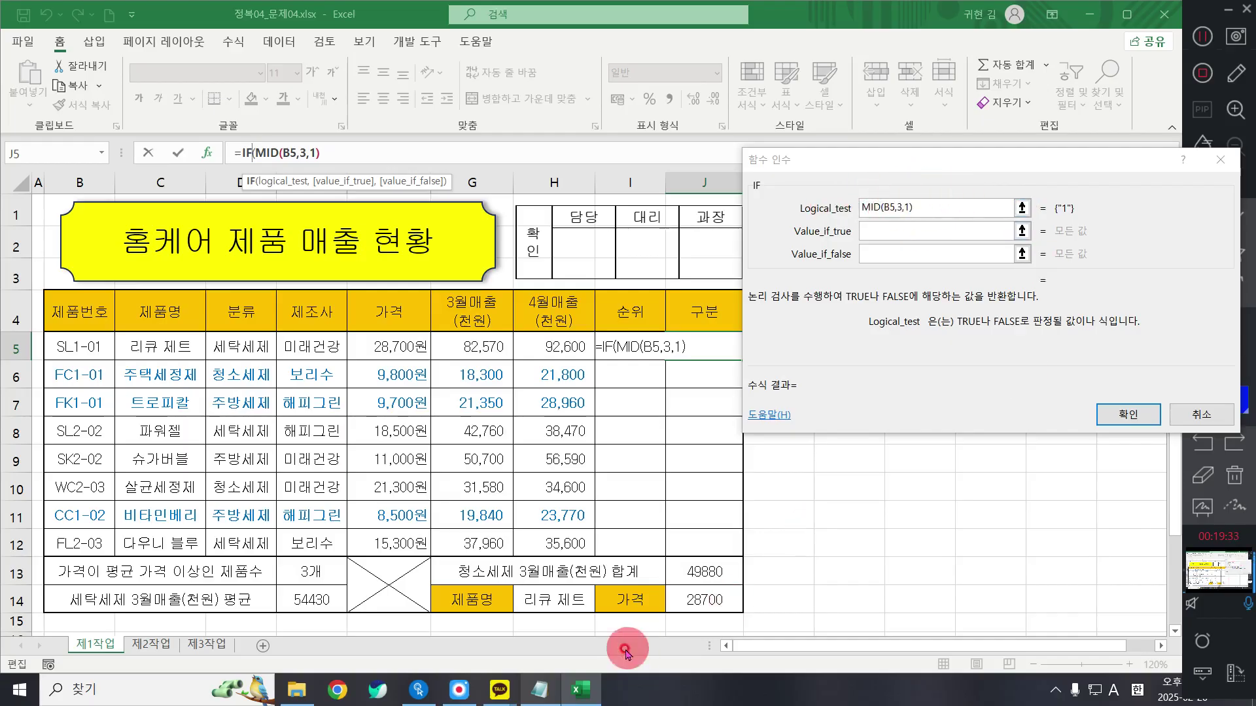
click(539, 689)
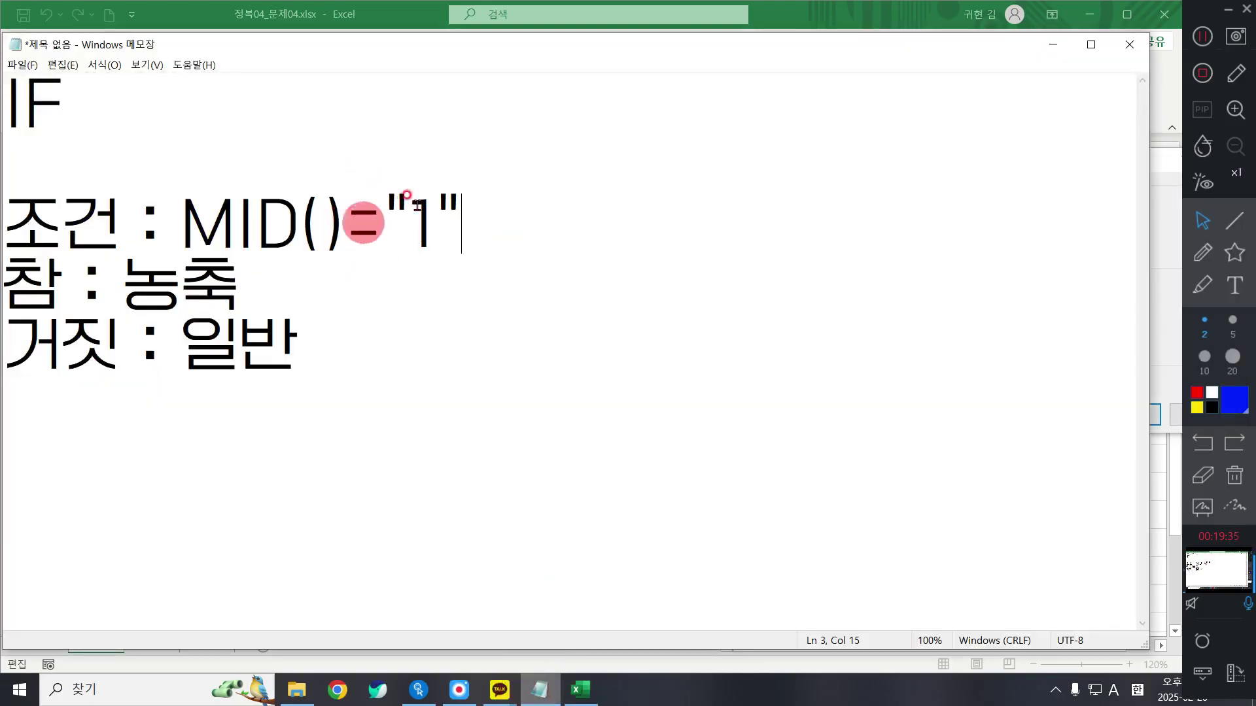
click(1055, 44)
click(936, 211)
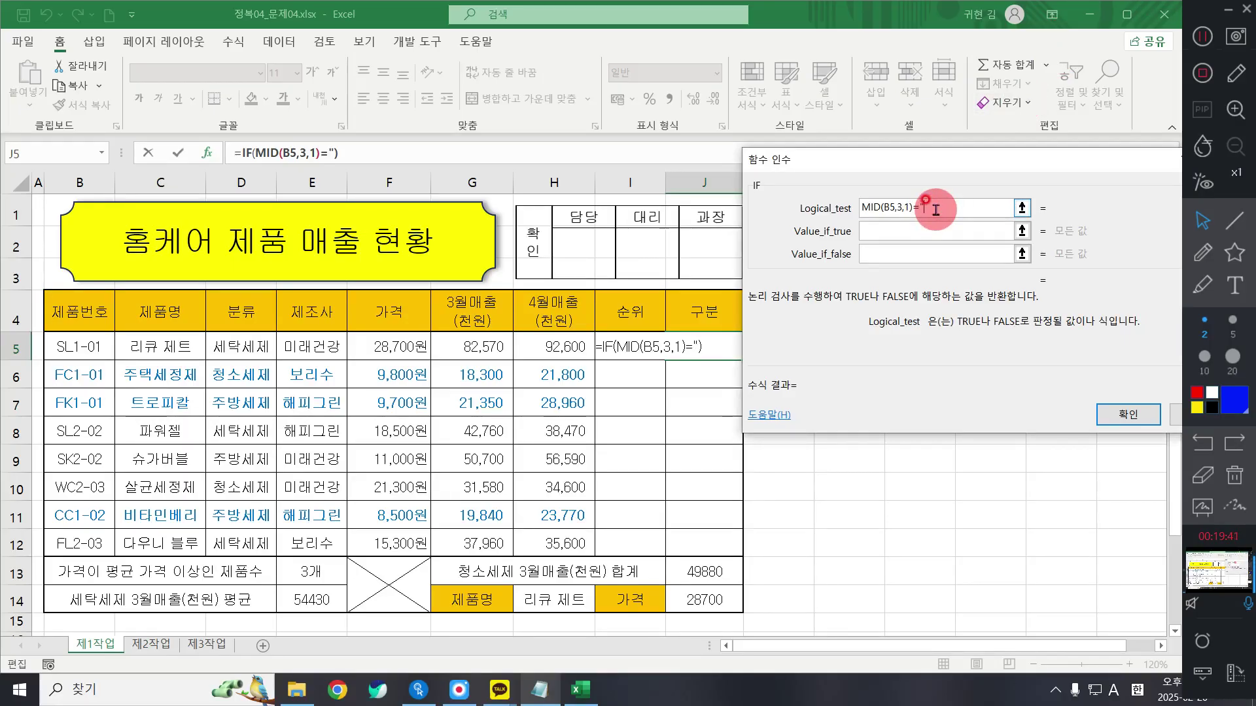
text(1")
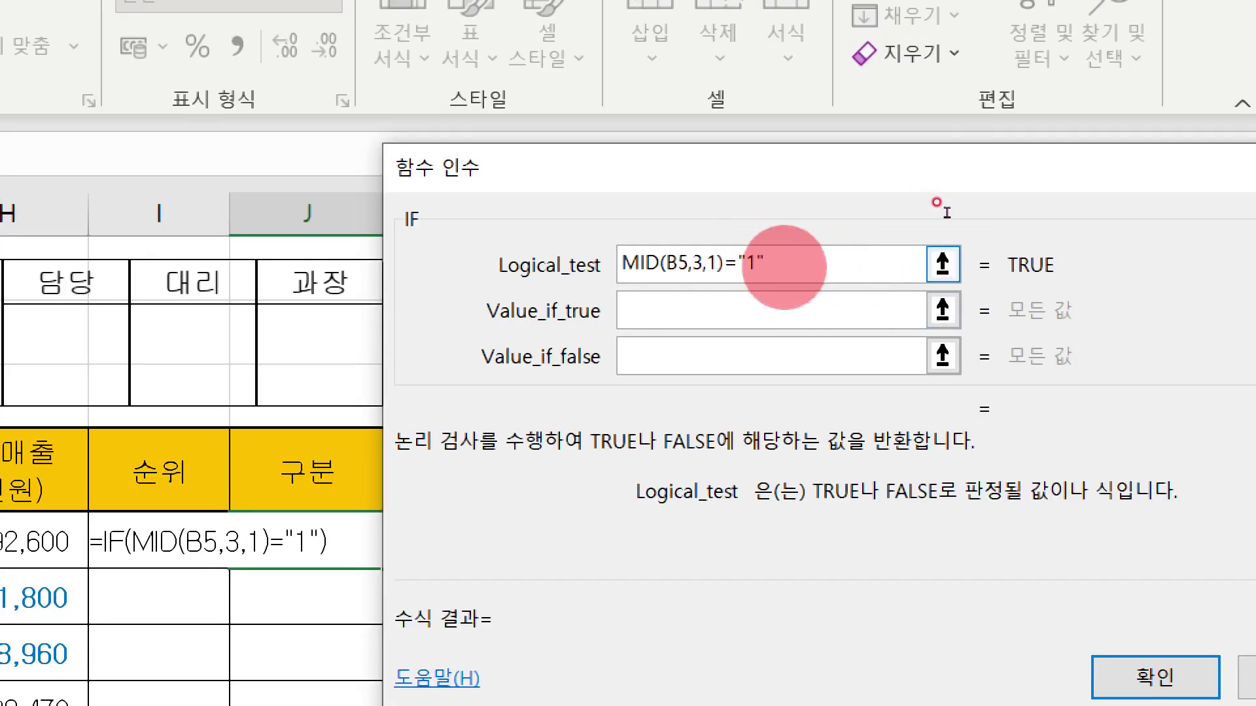
Make the IF function return 농축 when true and 일반 when false, and commit the formula.
click(822, 310)
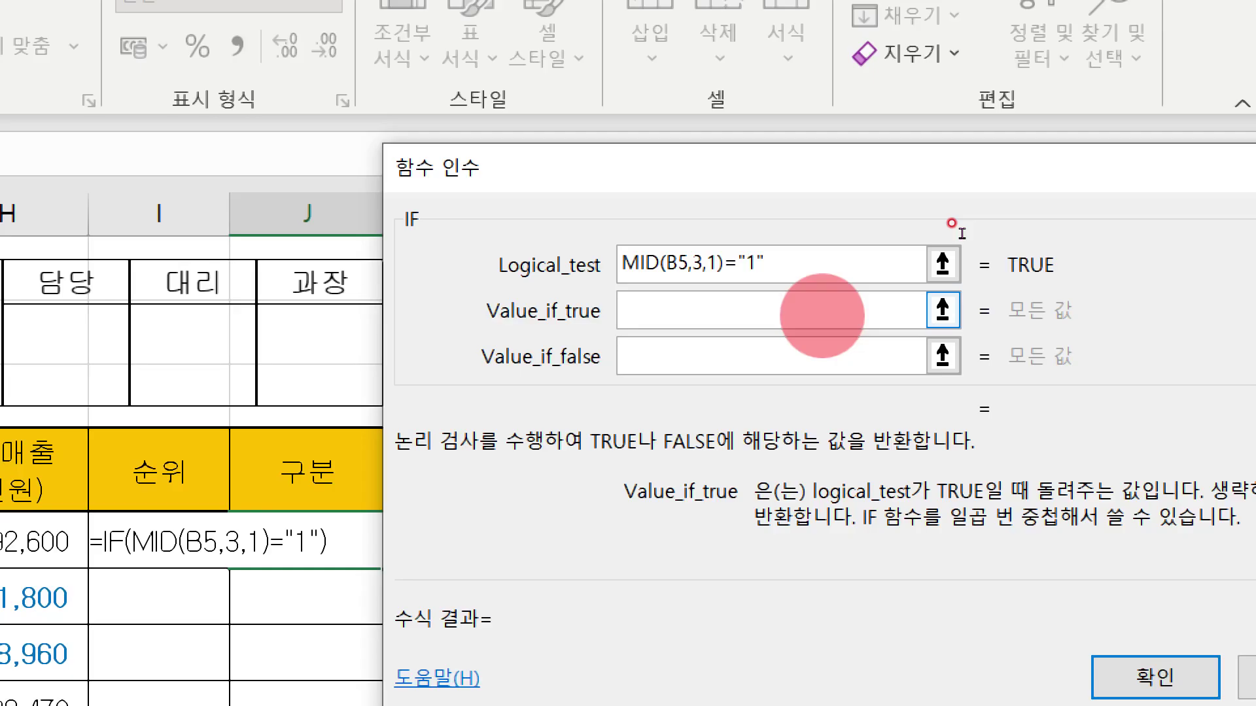
text(농추)
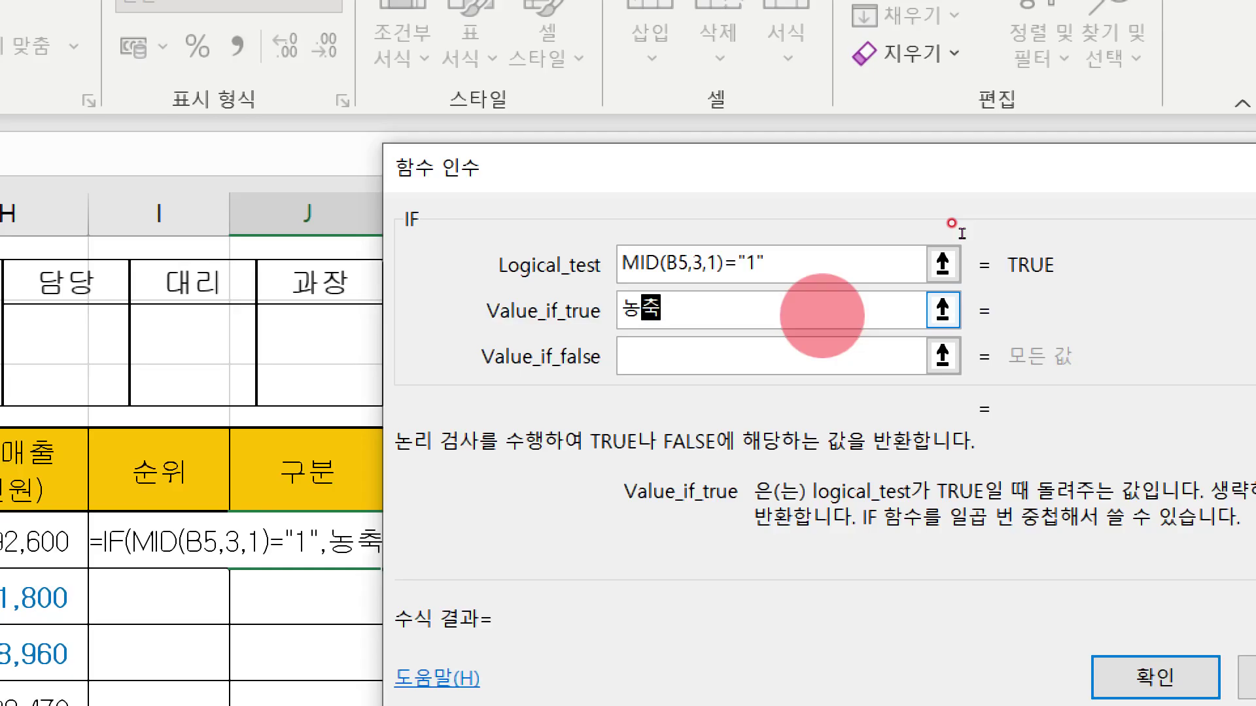
text(ㄱ)
key(Tab)
text(ㅇㅣㄹ반)
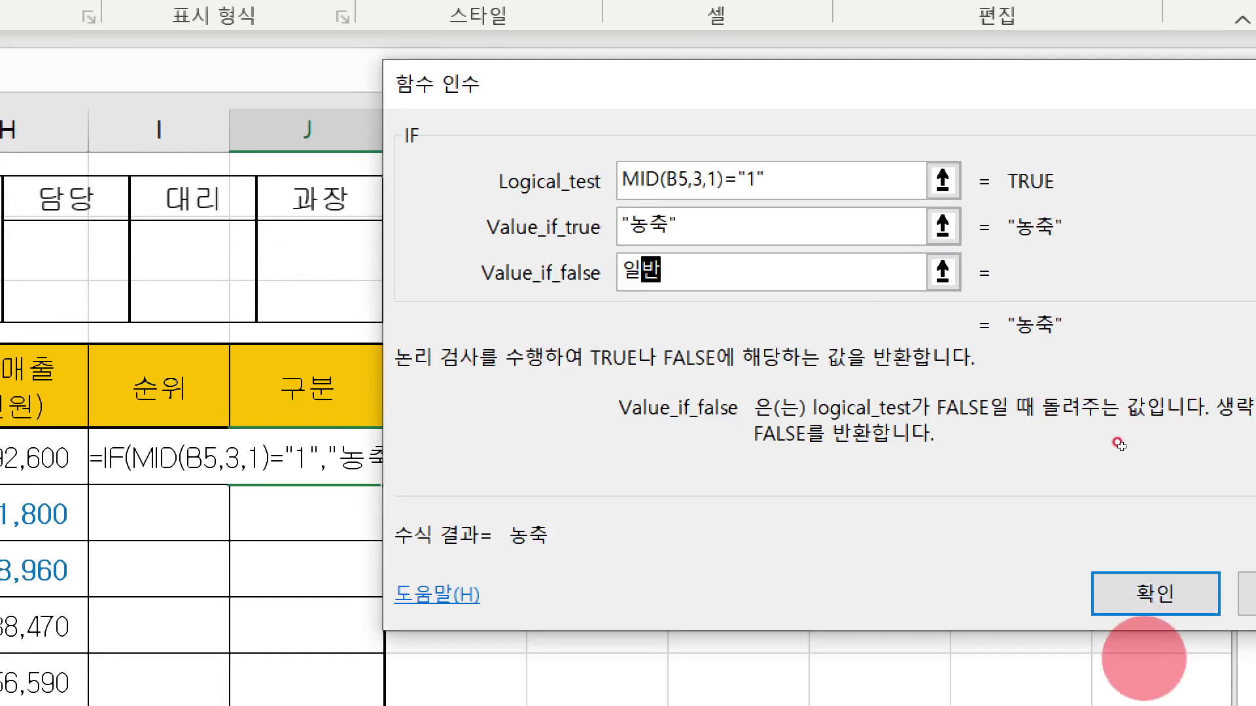
click(1155, 677)
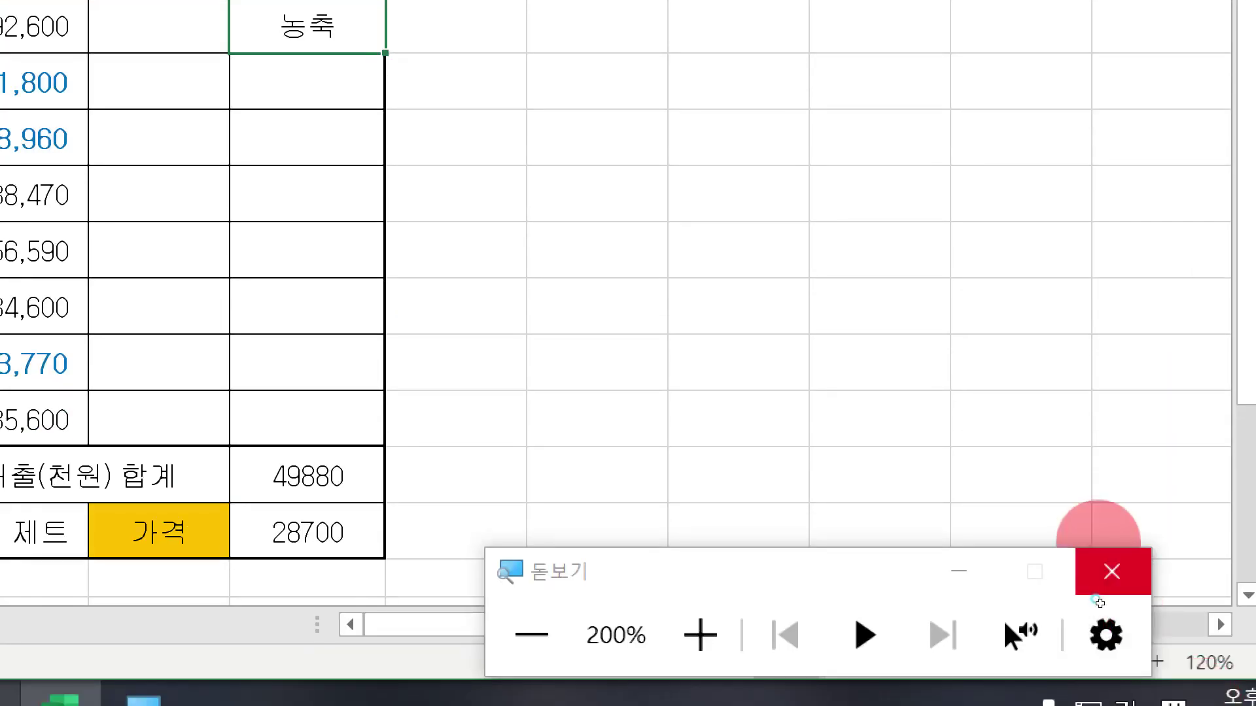
Close the screen magnifier and fill the 구분 formula from J5 down to J12.
click(1099, 542)
click(1112, 572)
click(703, 345)
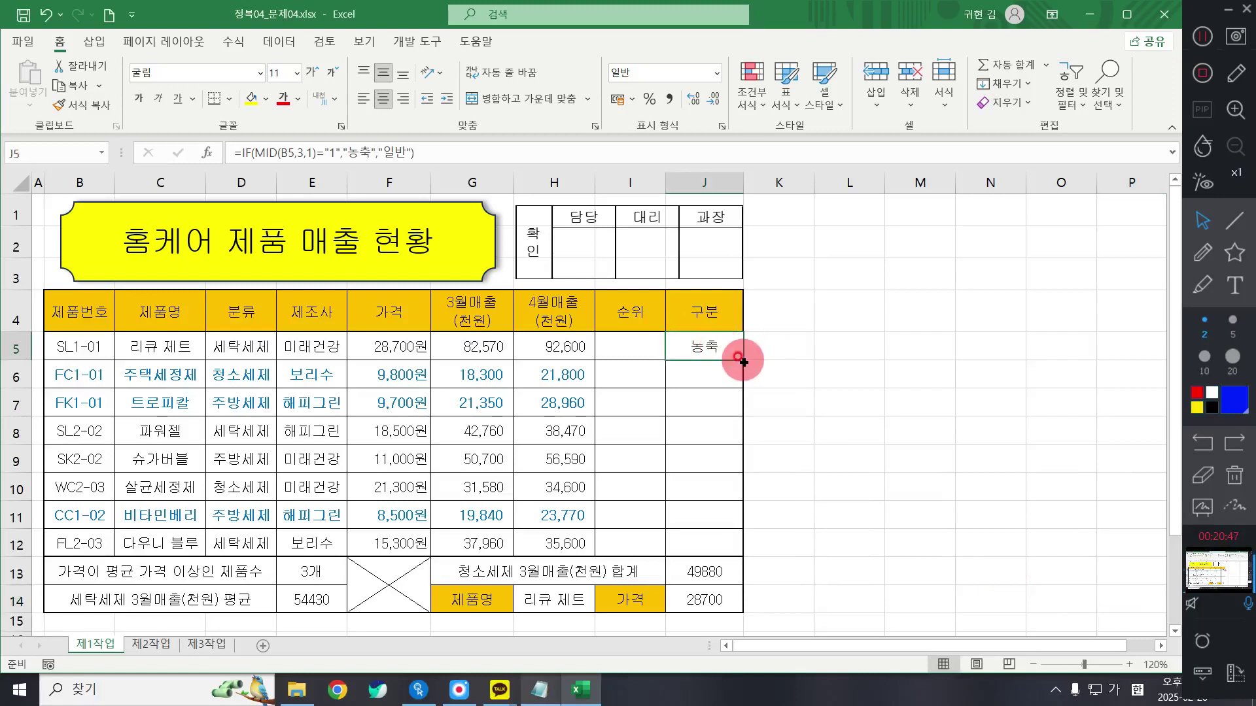
drag(743, 359, 722, 552)
click(891, 432)
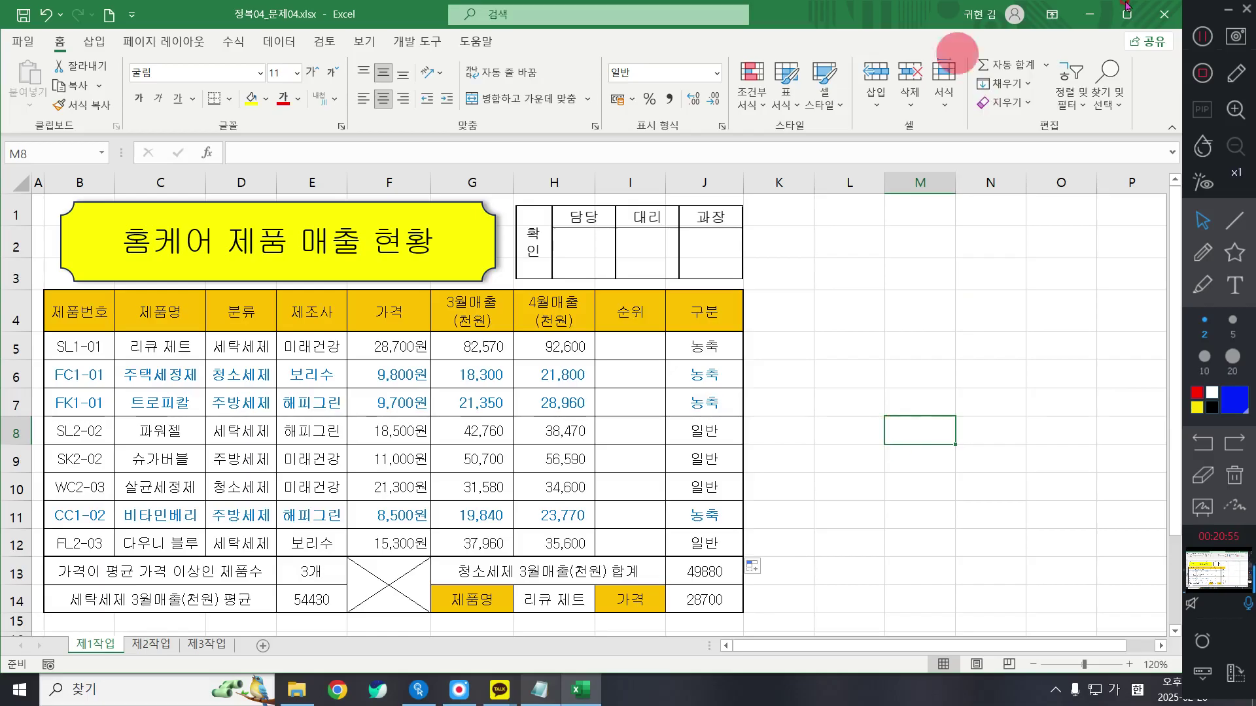
click(1202, 37)
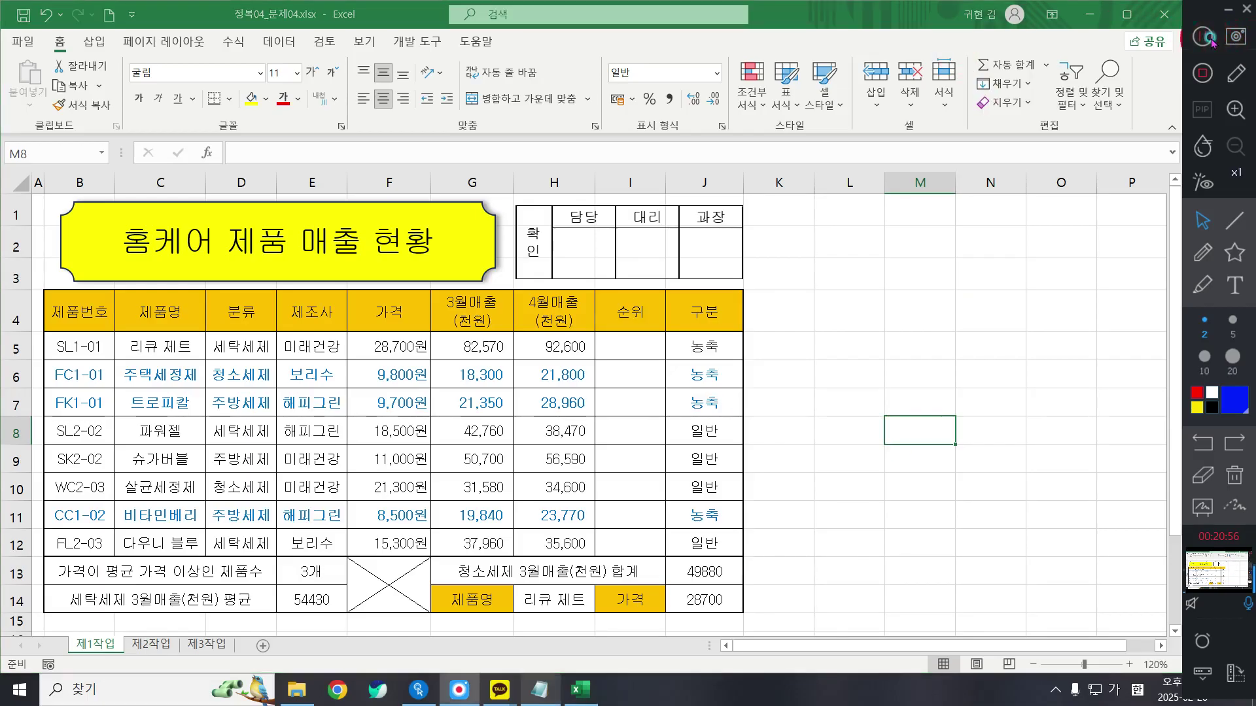
Begin a RANK.EQ formula in I5 of the 순위 column and open its function arguments.
click(622, 346)
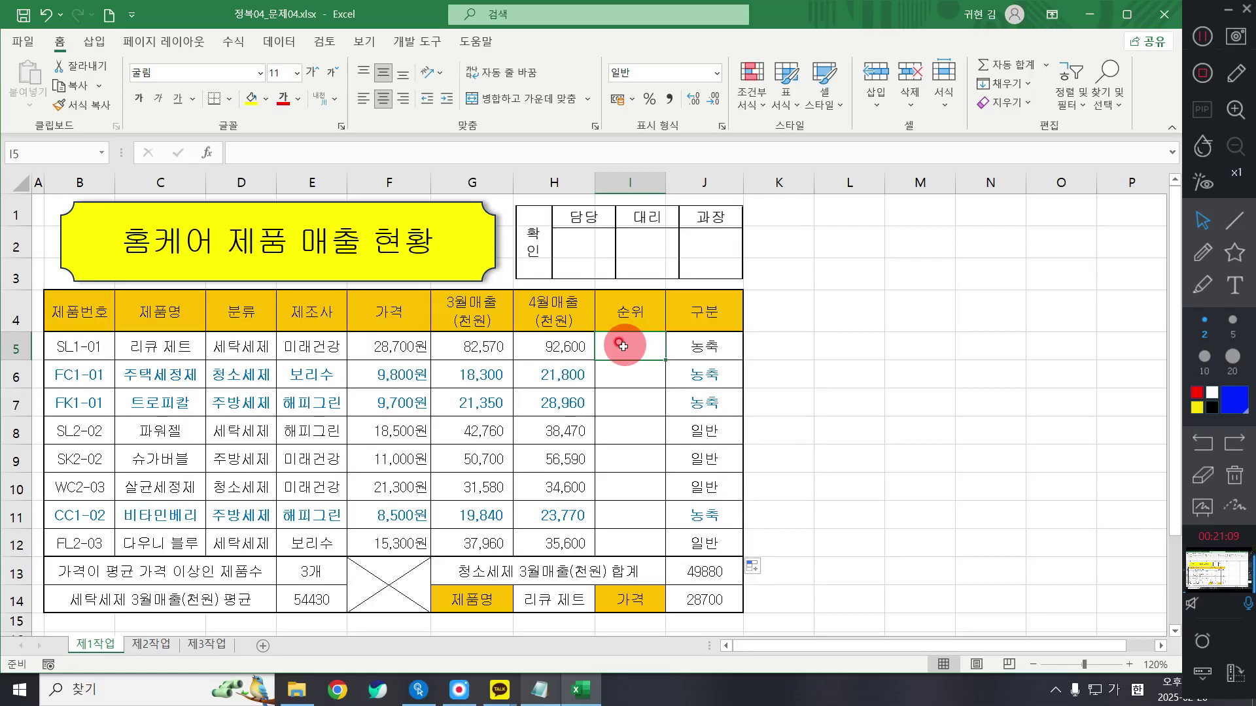
text(=RAN)
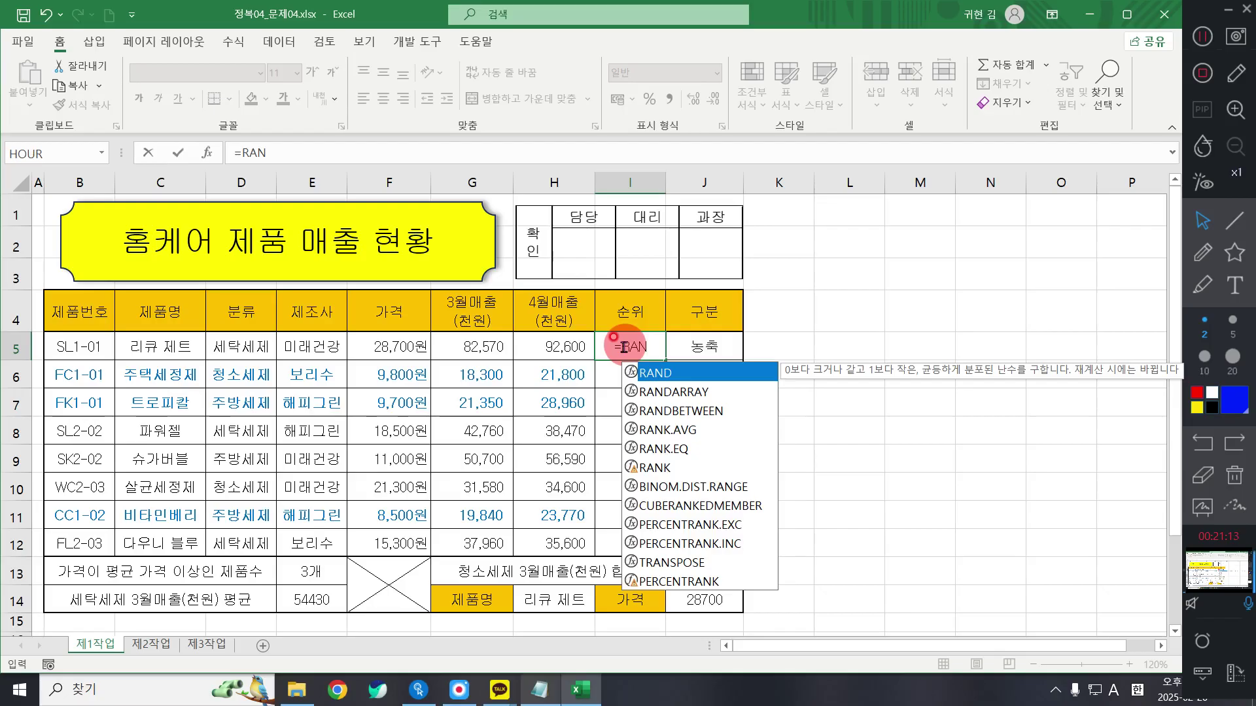
key(Down)
key(Down)
key(Down)
key(Down)
key(Tab)
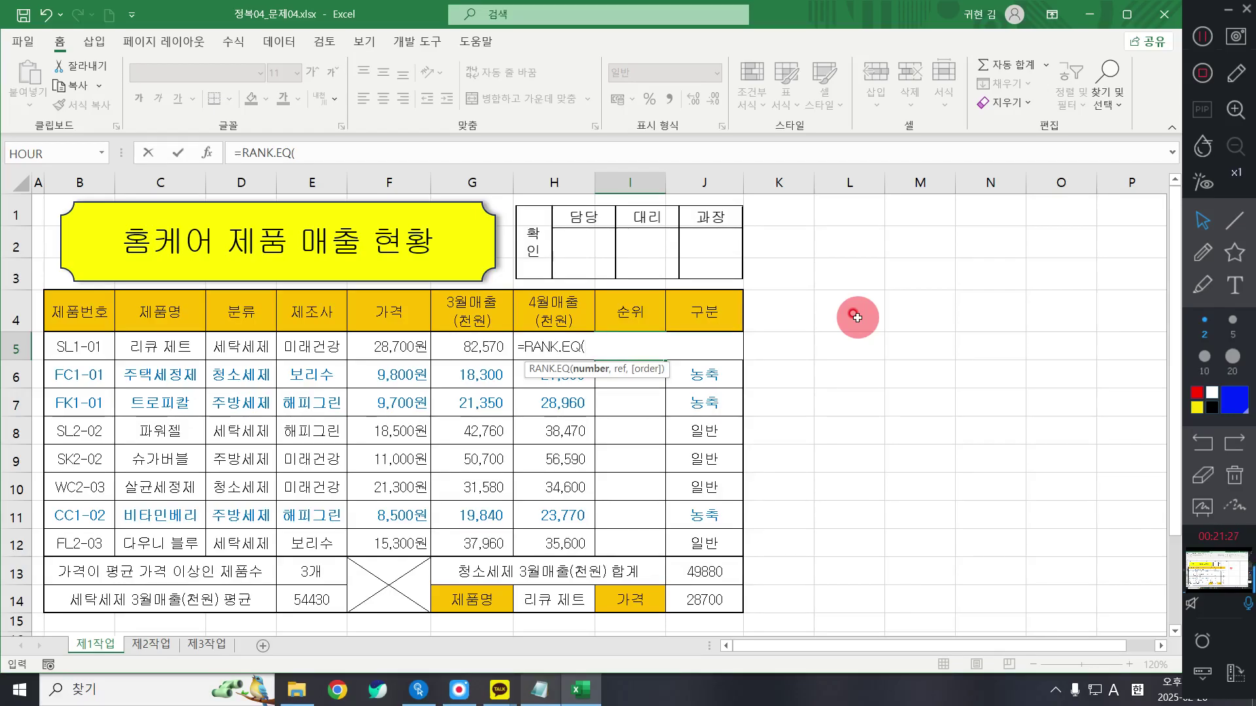
click(205, 153)
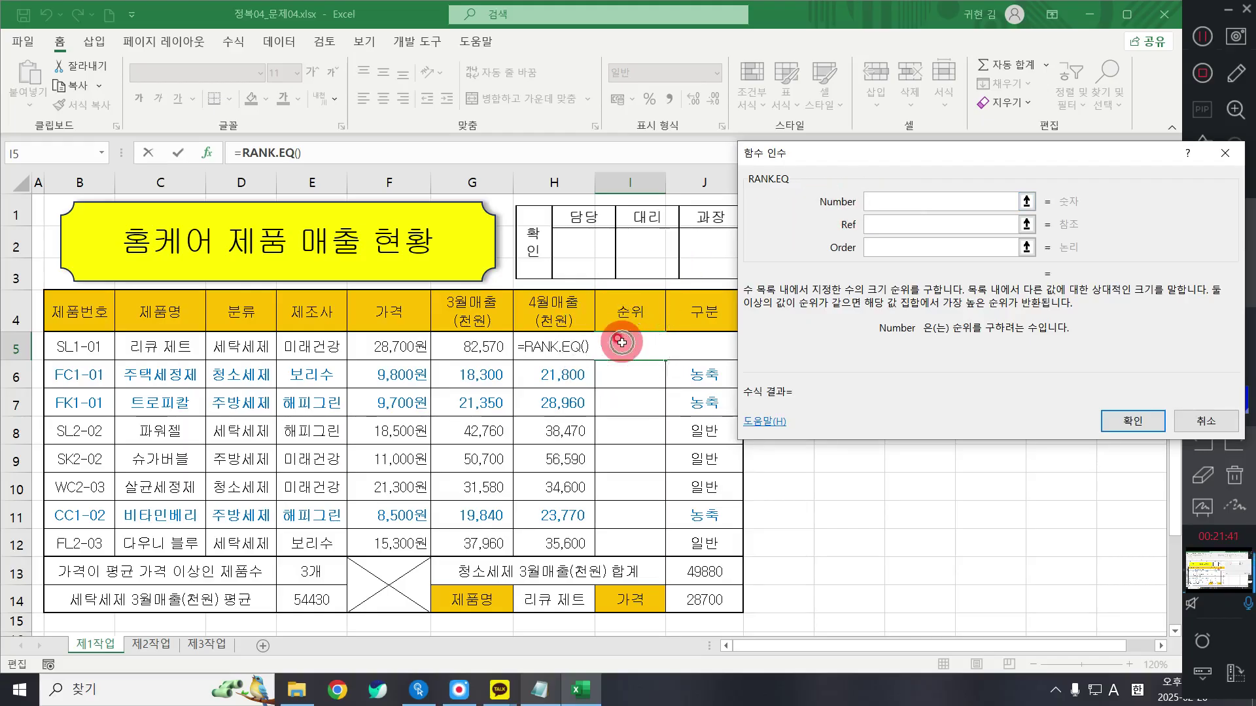
Set the number to rank to H5 and the reference to the April sales range H5:H12, named 매출4월.
click(552, 347)
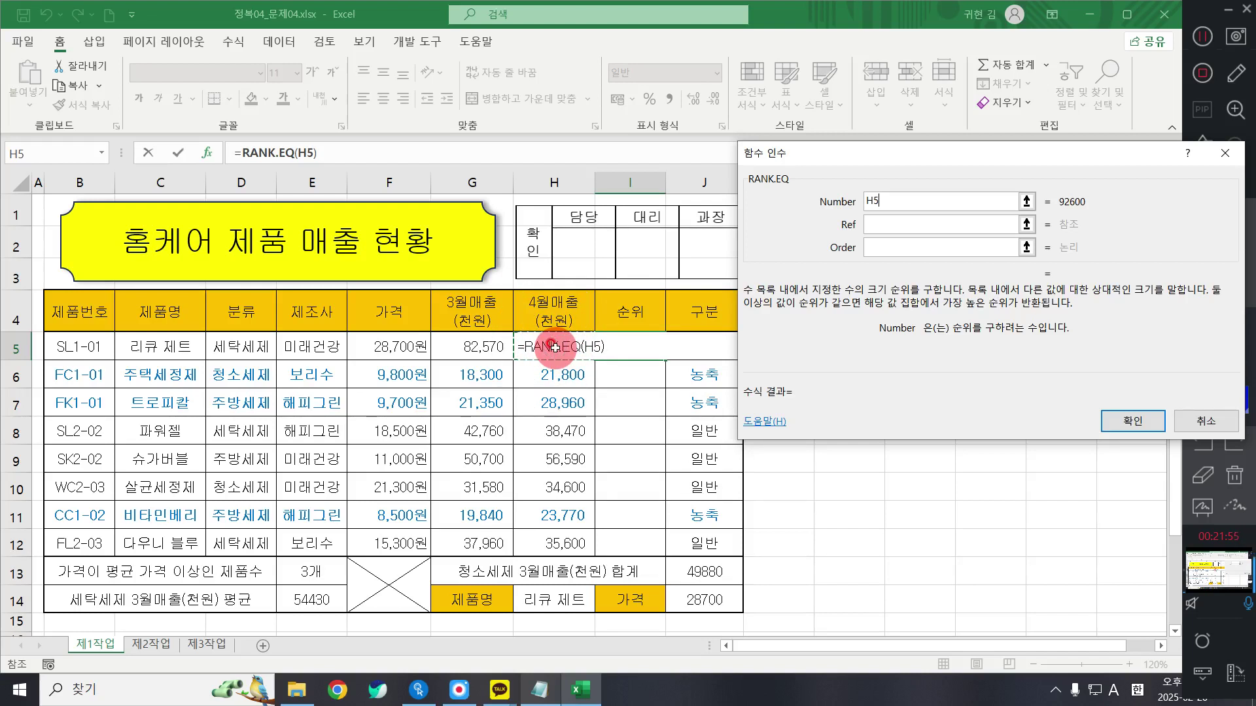
click(883, 225)
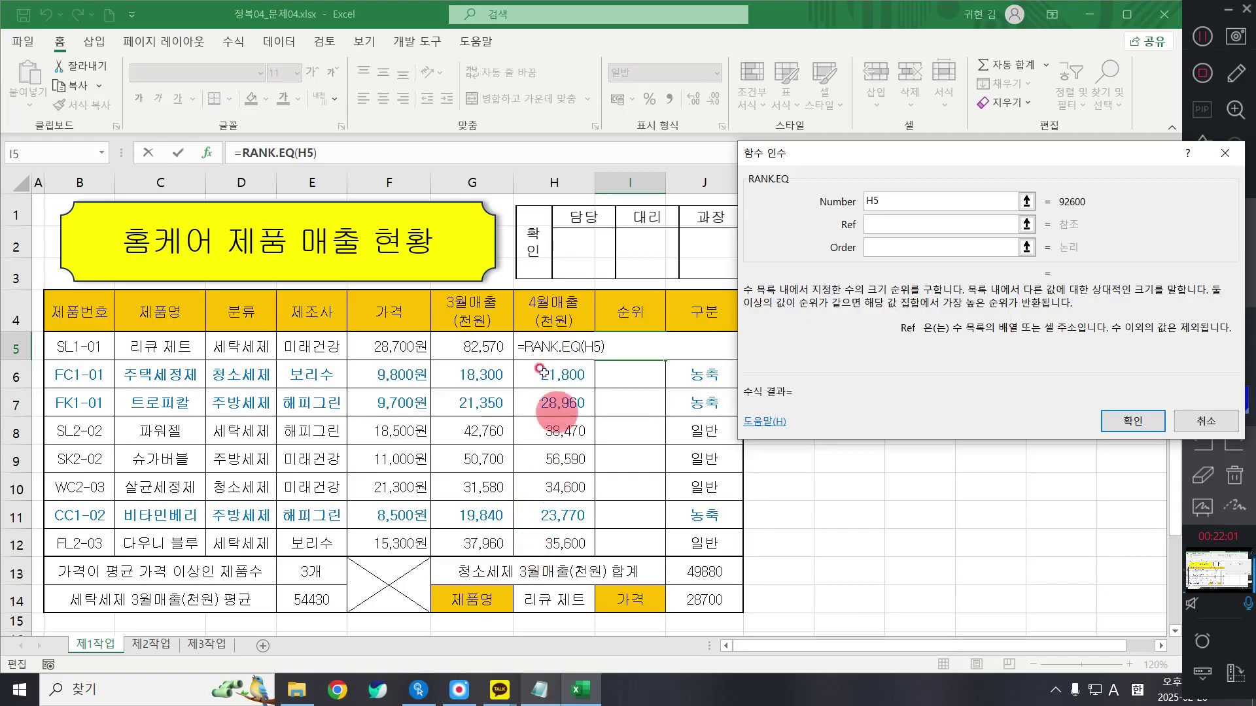
drag(551, 345, 548, 544)
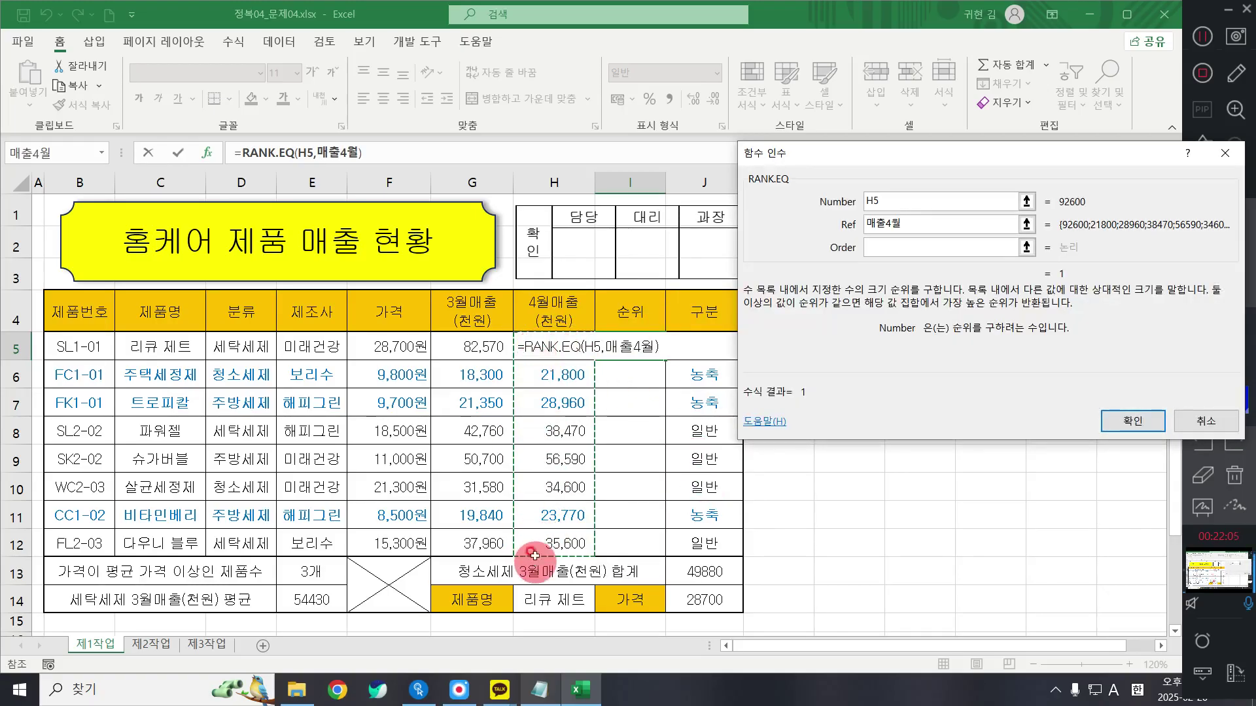
click(877, 225)
click(898, 242)
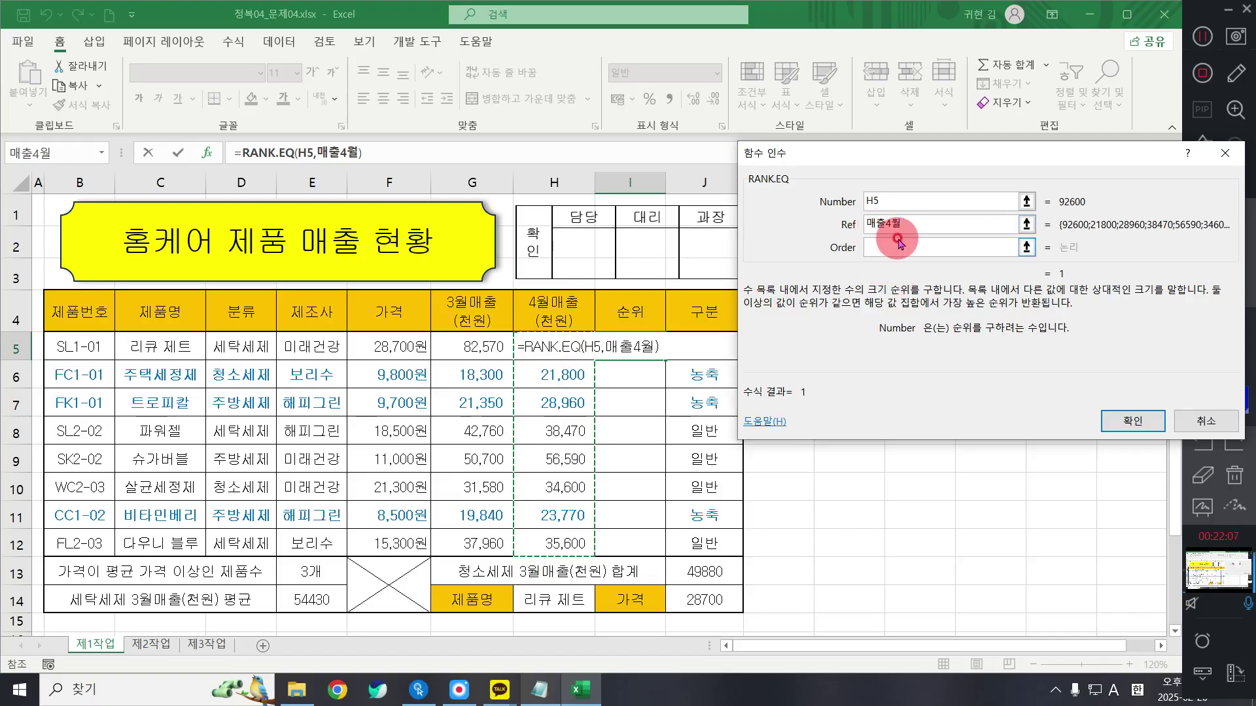
click(887, 229)
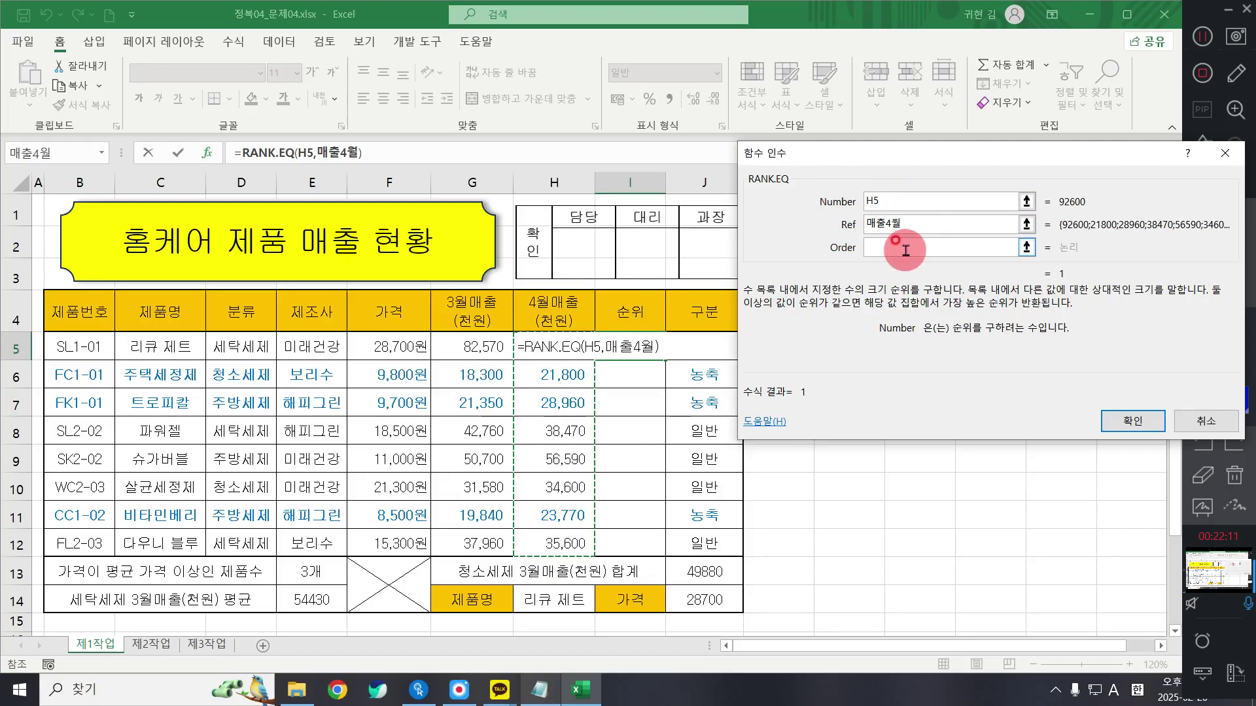
Set the ranking order to 0, commit the formula and fill it from I5 down to I12.
click(910, 247)
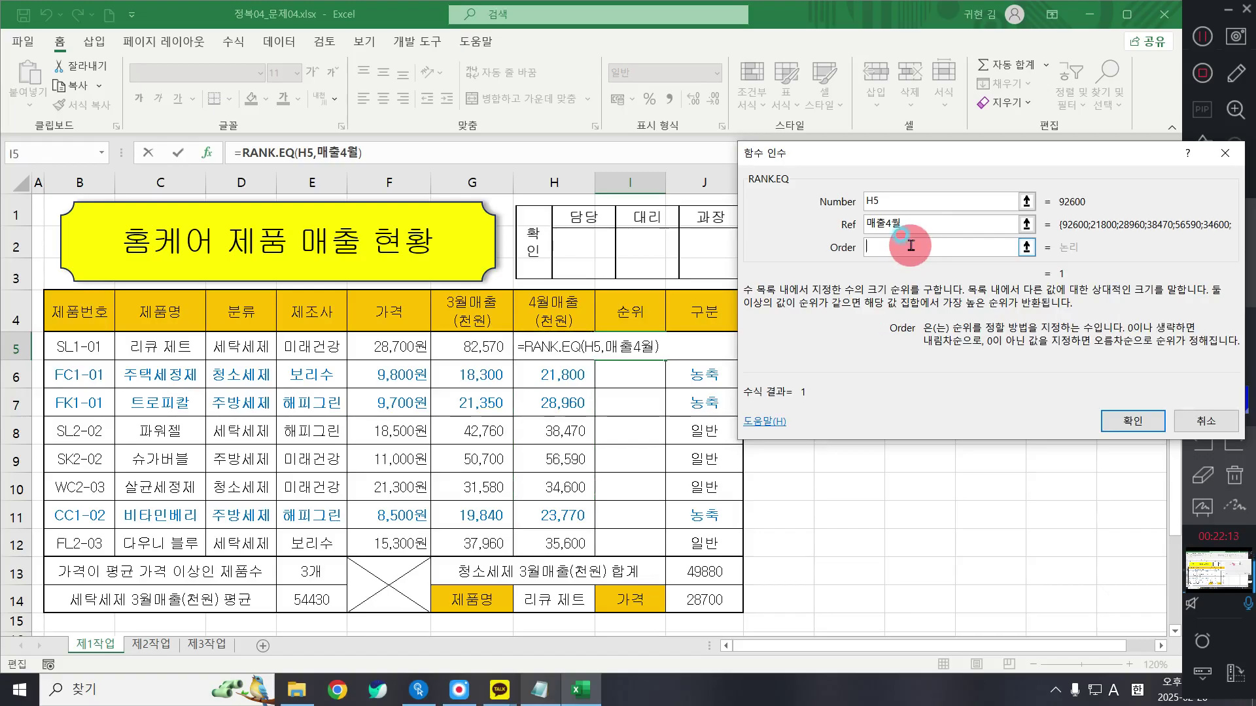
text(0)
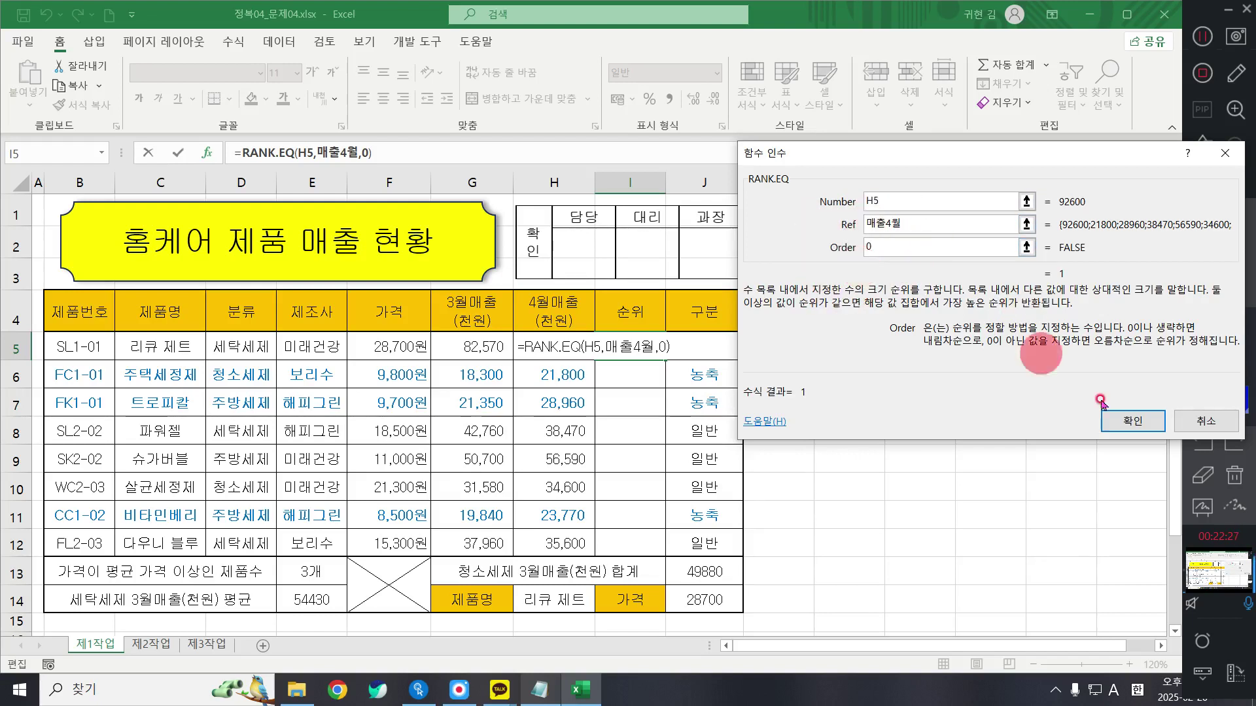
click(1139, 422)
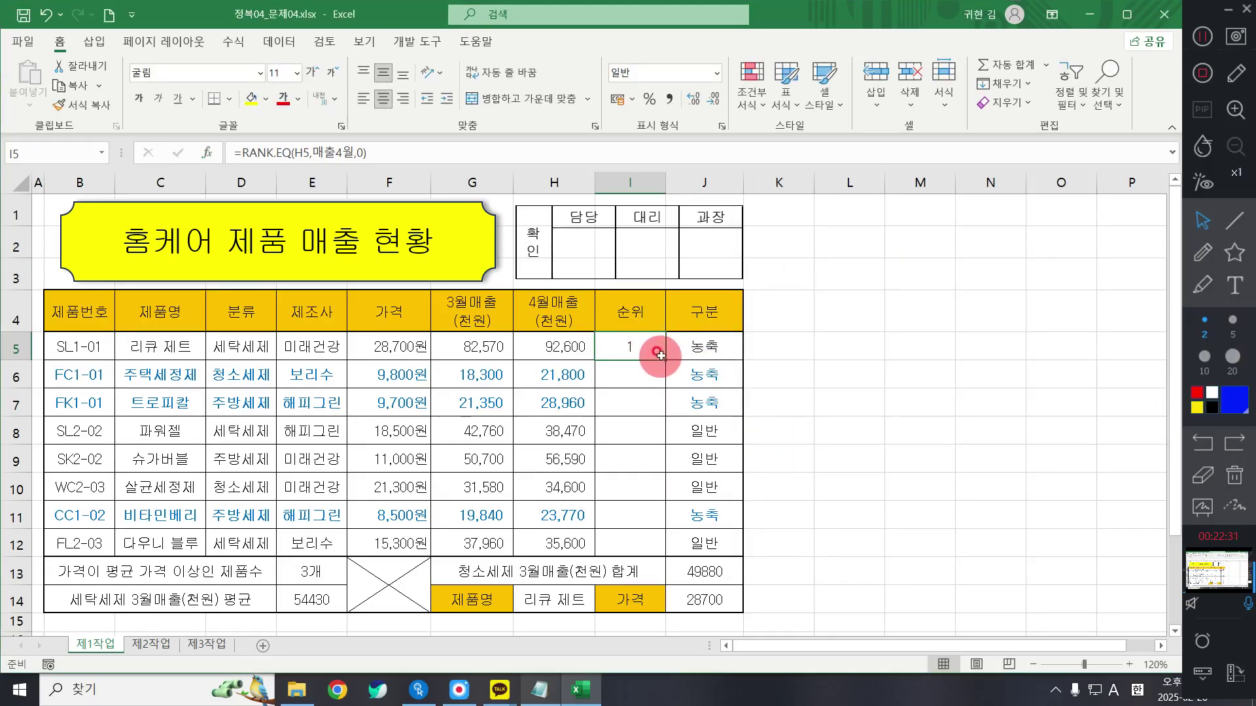
drag(666, 359, 664, 556)
click(929, 320)
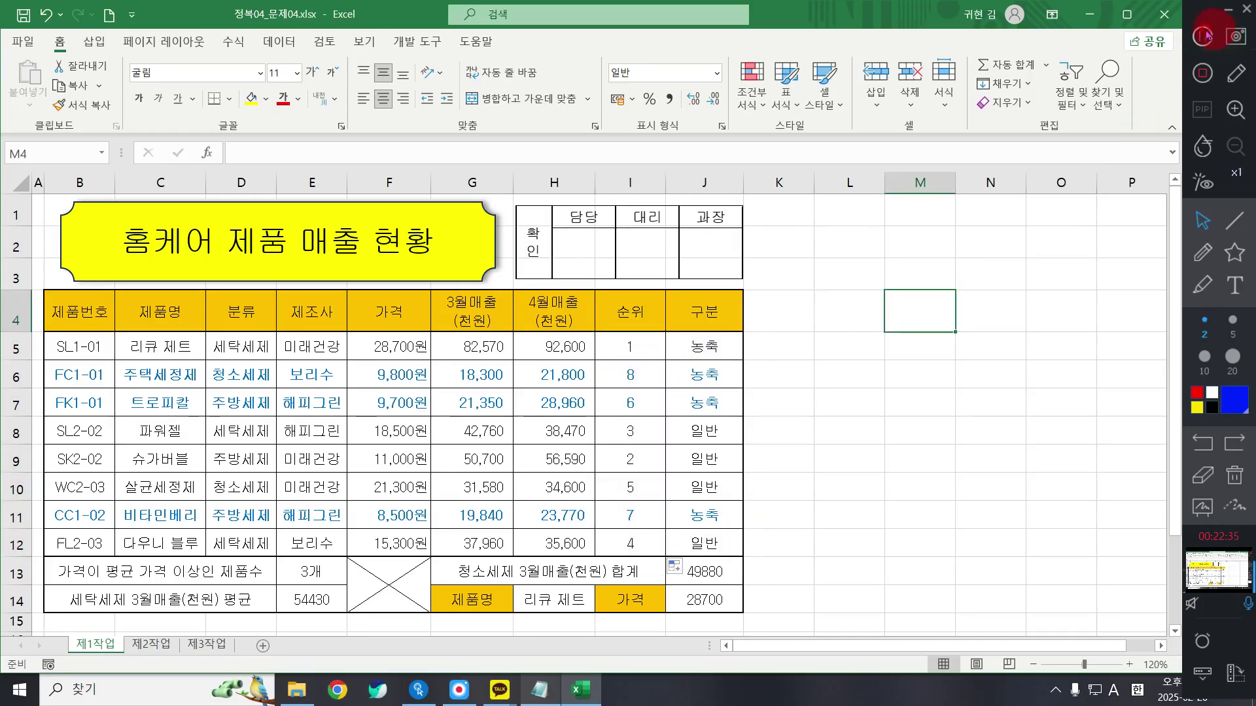